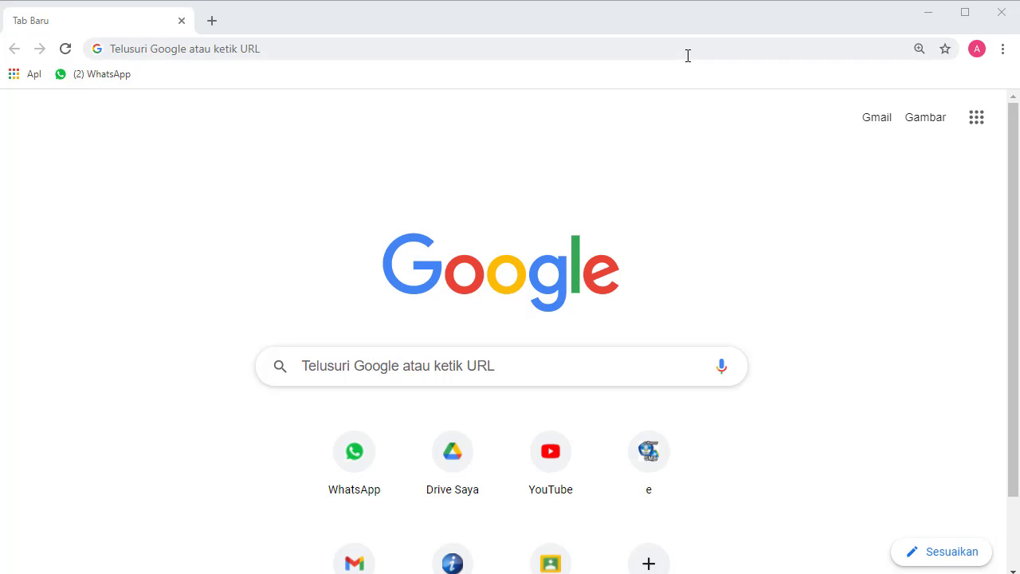
Load classroom.google.com from the Chrome address bar.
click(343, 47)
text(cla)
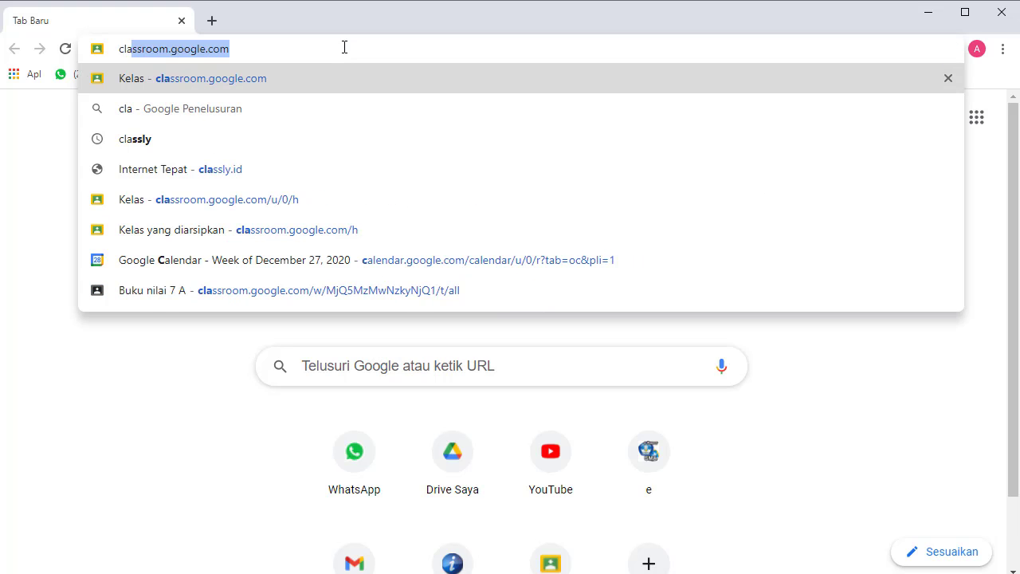
text(ss)
key(Return)
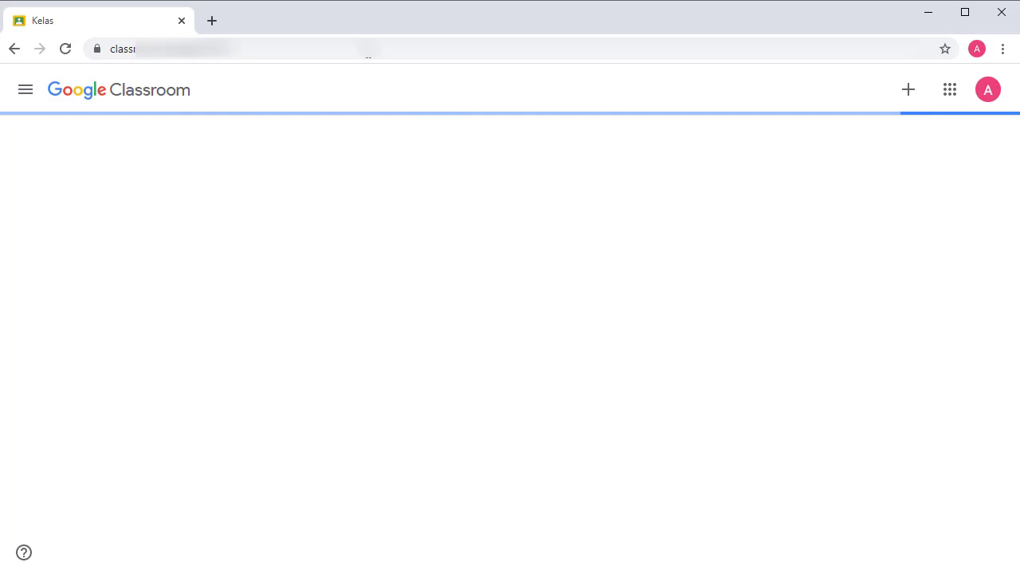
Create class 7A with section 'Walikelas :' and subject Bahasa Indonesia.
click(910, 100)
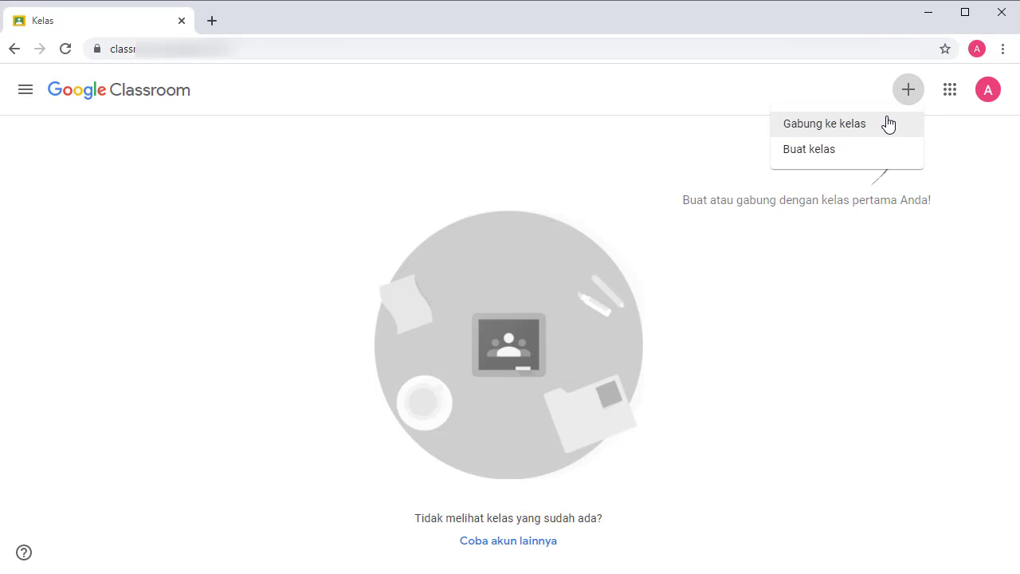
click(874, 150)
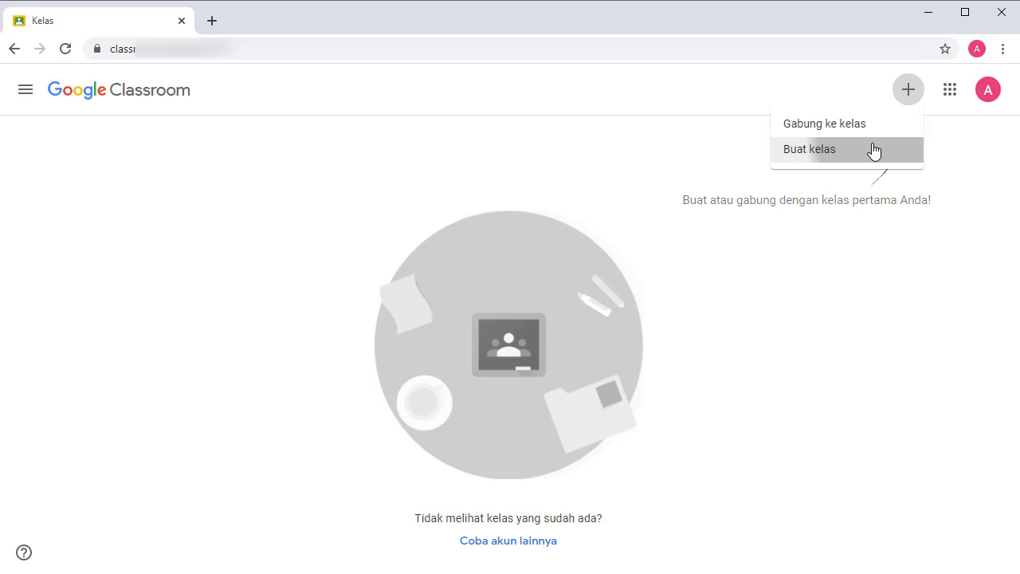
click(470, 242)
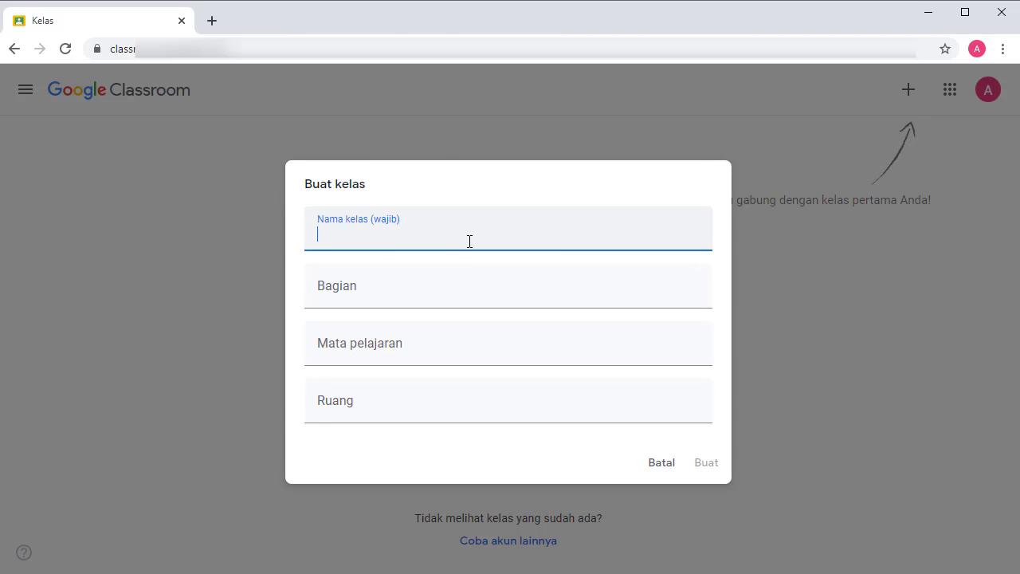
text(7A)
click(389, 289)
text(Walikel)
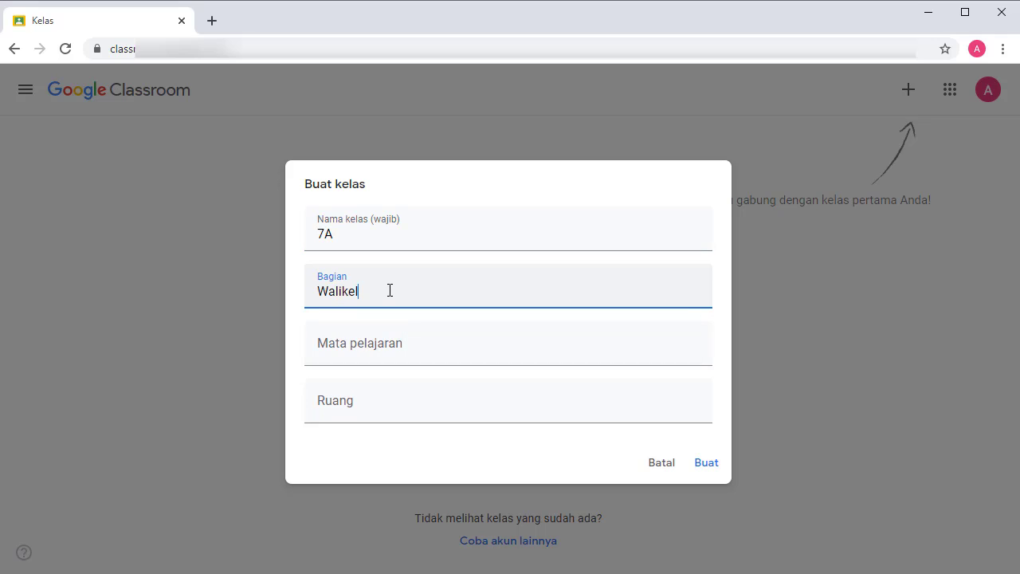
text(as : rina)
click(368, 341)
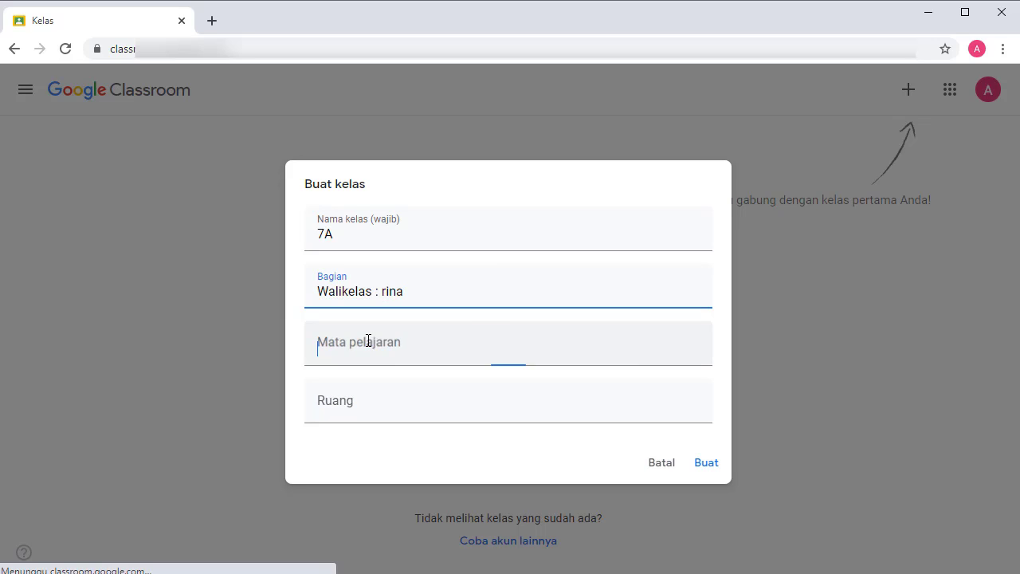
text(Bahasa Ind)
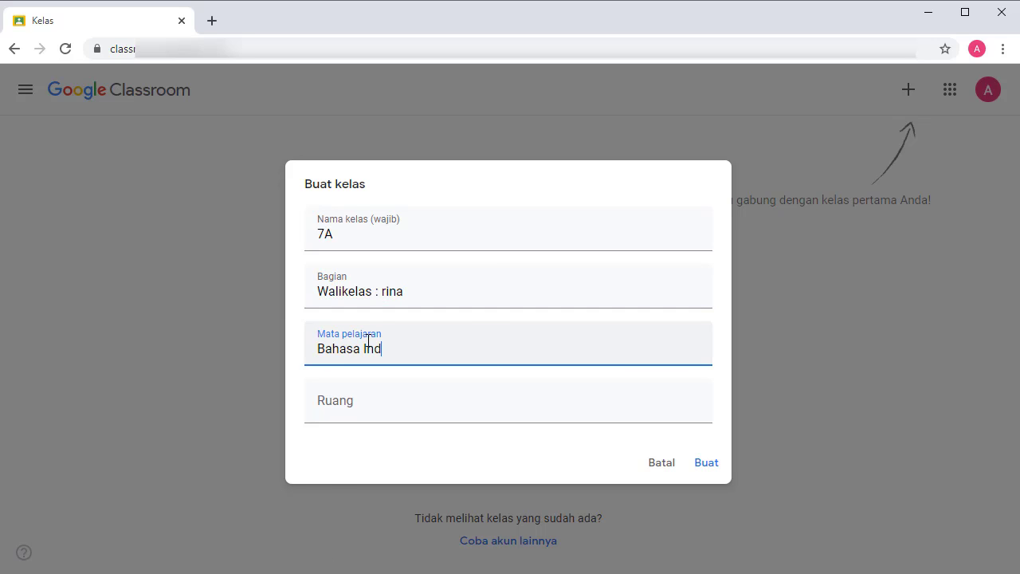
text(ones)
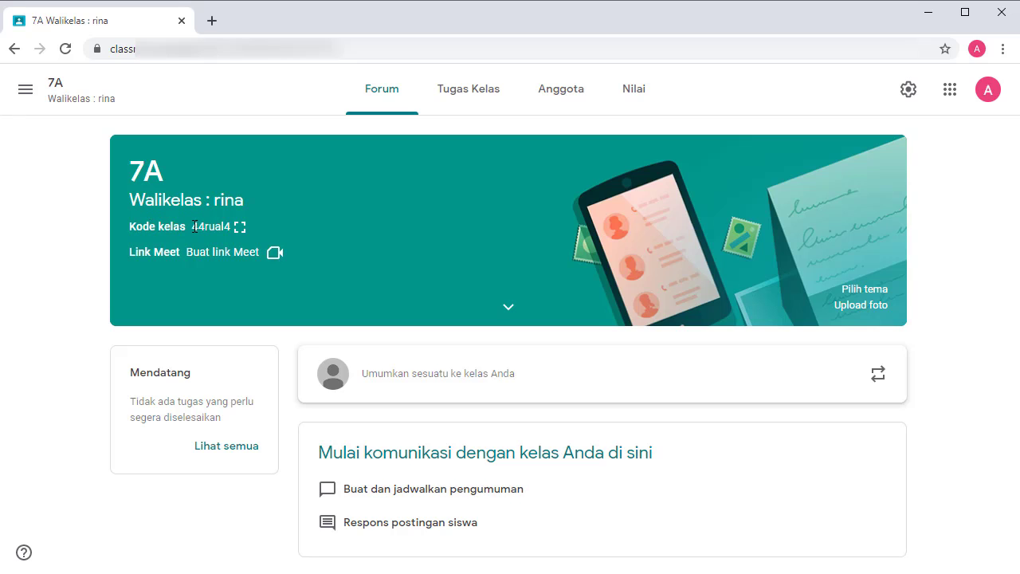
click(240, 228)
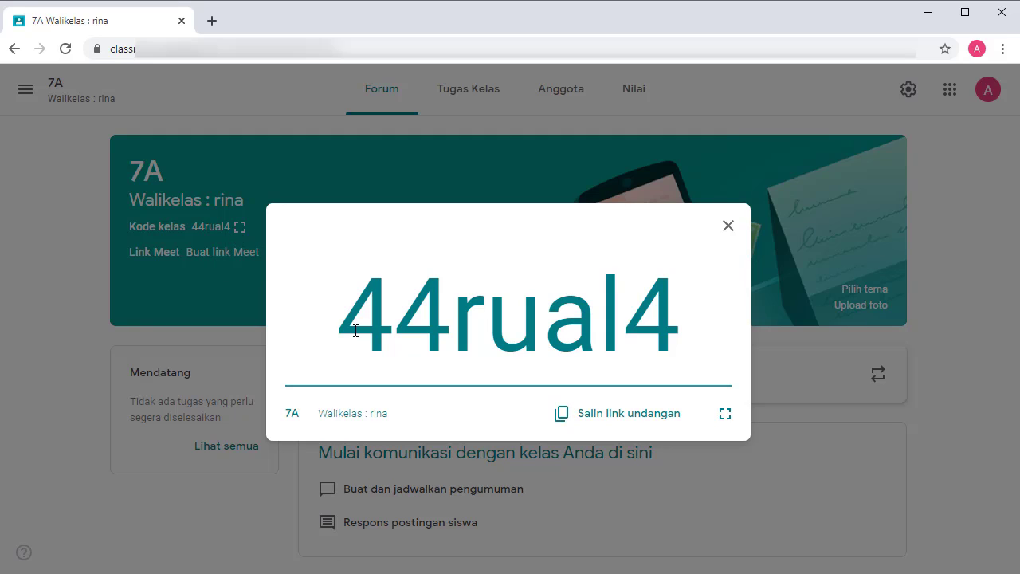
click(561, 419)
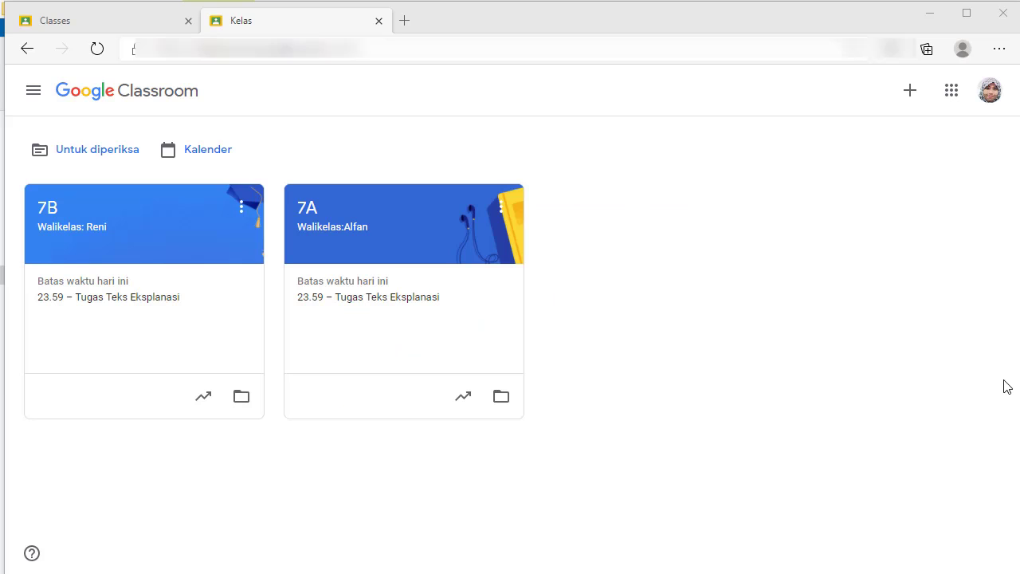
click(912, 87)
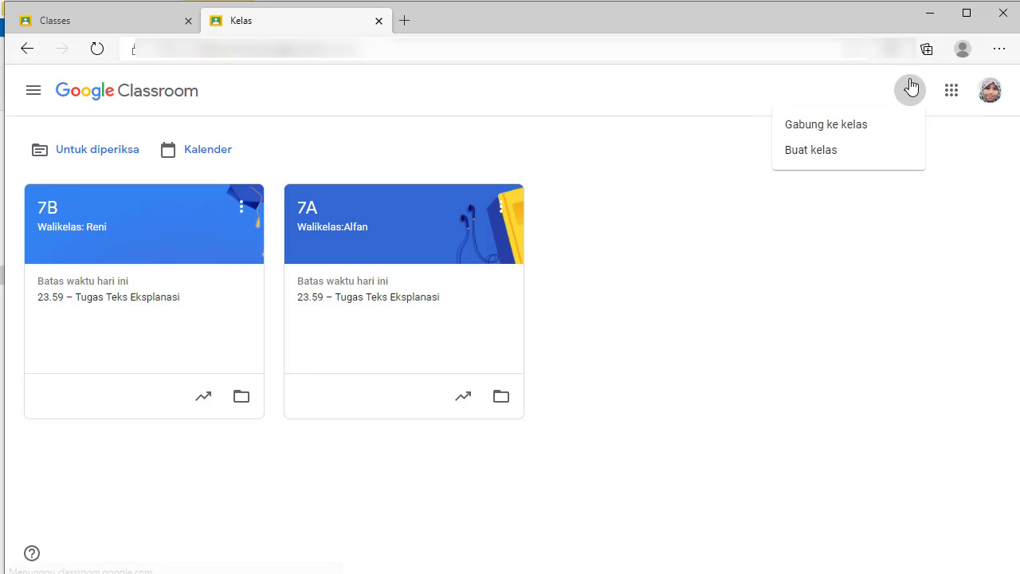
click(853, 137)
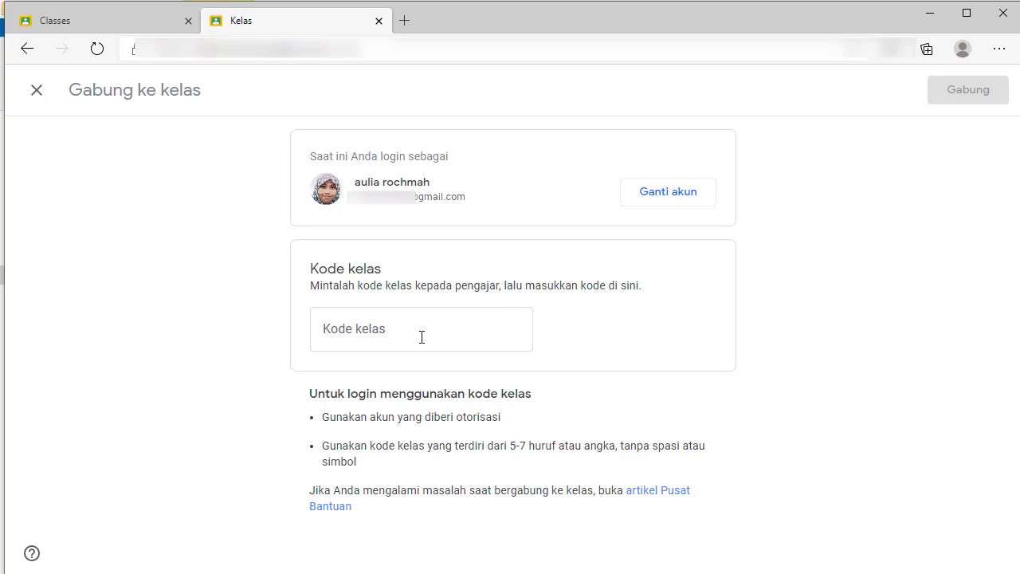
click(422, 337)
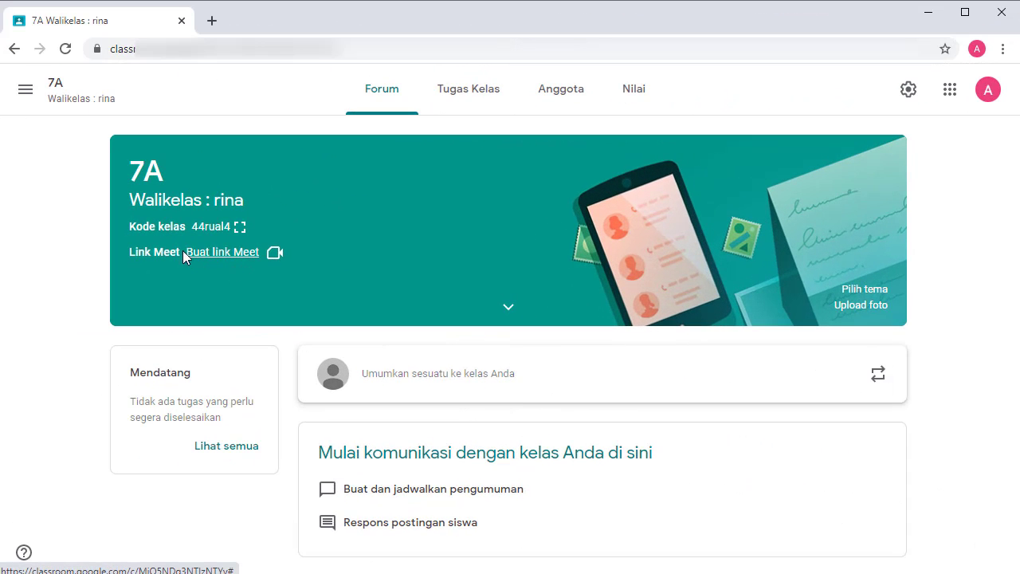
Generate and save a Google Meet link for class 7A.
click(212, 253)
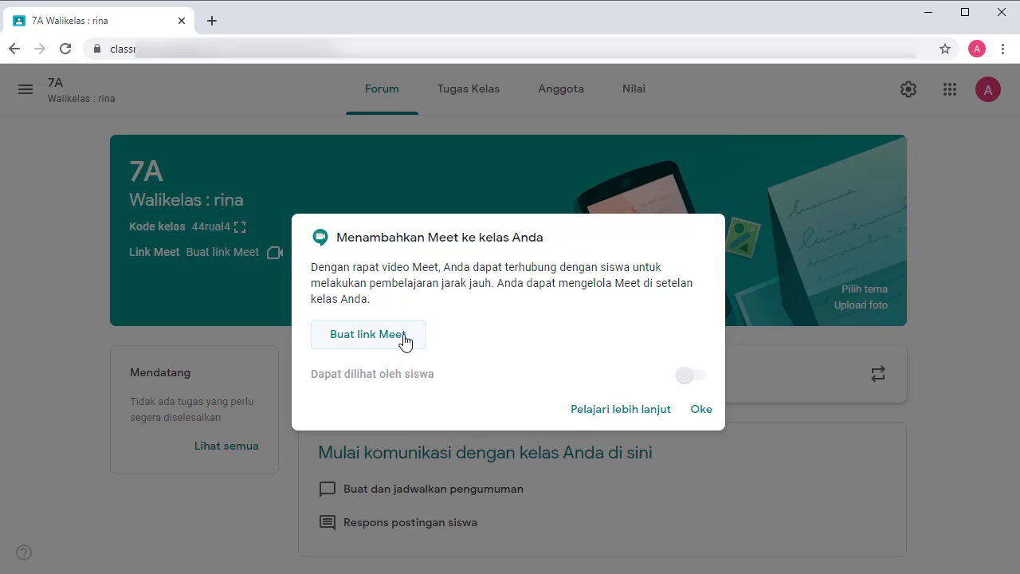
click(404, 340)
click(694, 408)
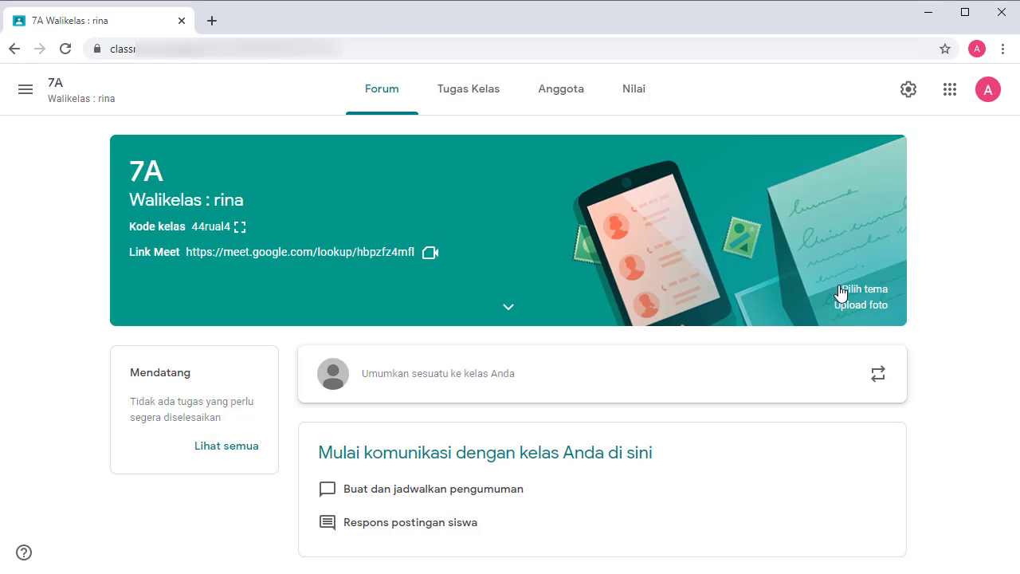
Browse the theme gallery and apply the green globe theme to class 7A.
click(850, 291)
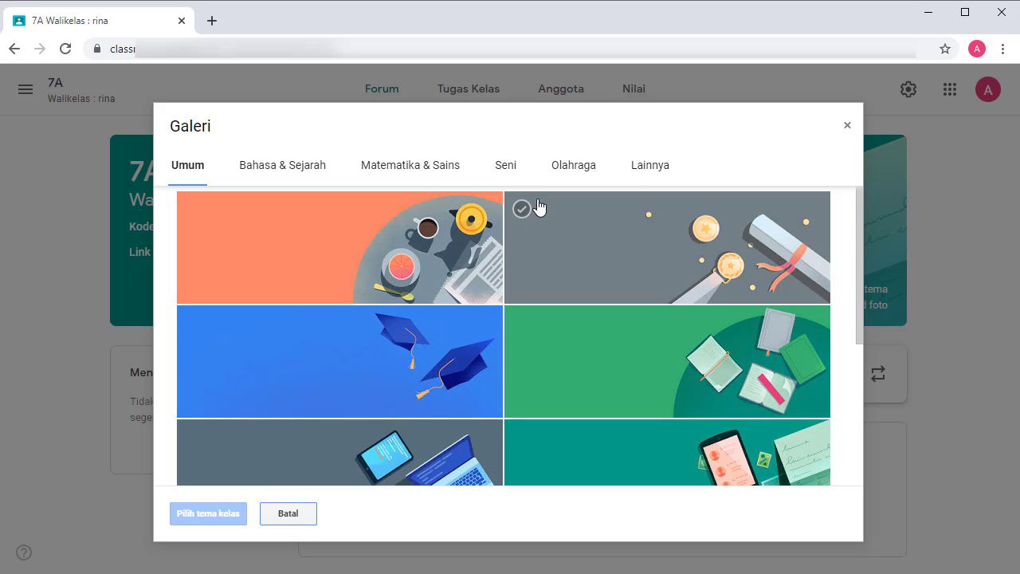
click(287, 168)
click(431, 167)
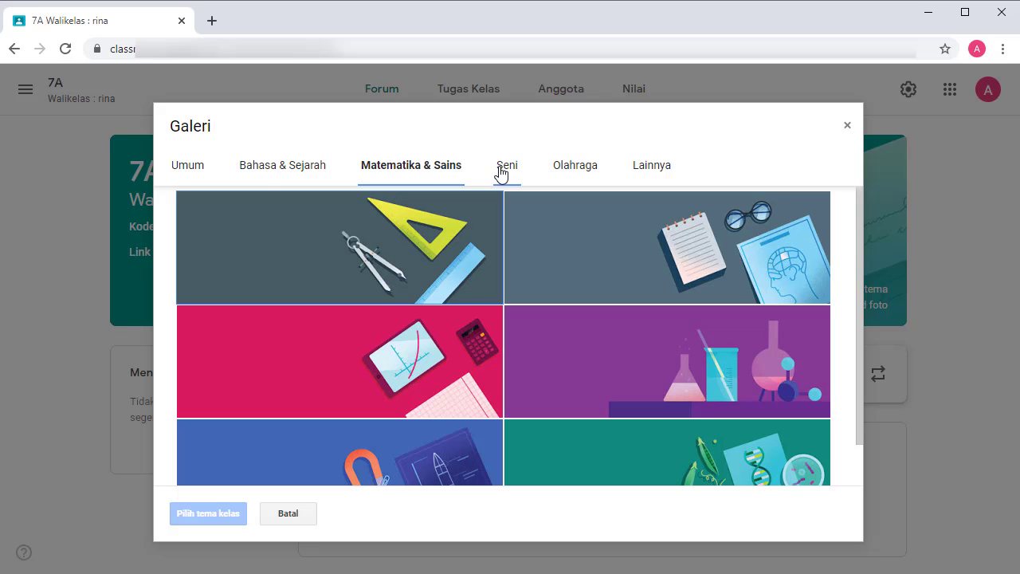
click(502, 171)
click(634, 173)
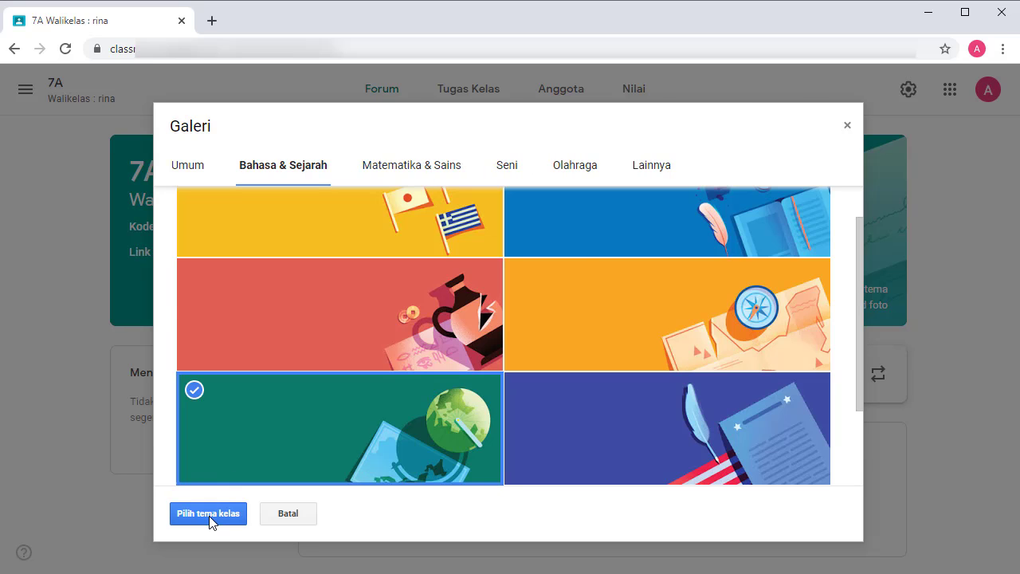
click(208, 515)
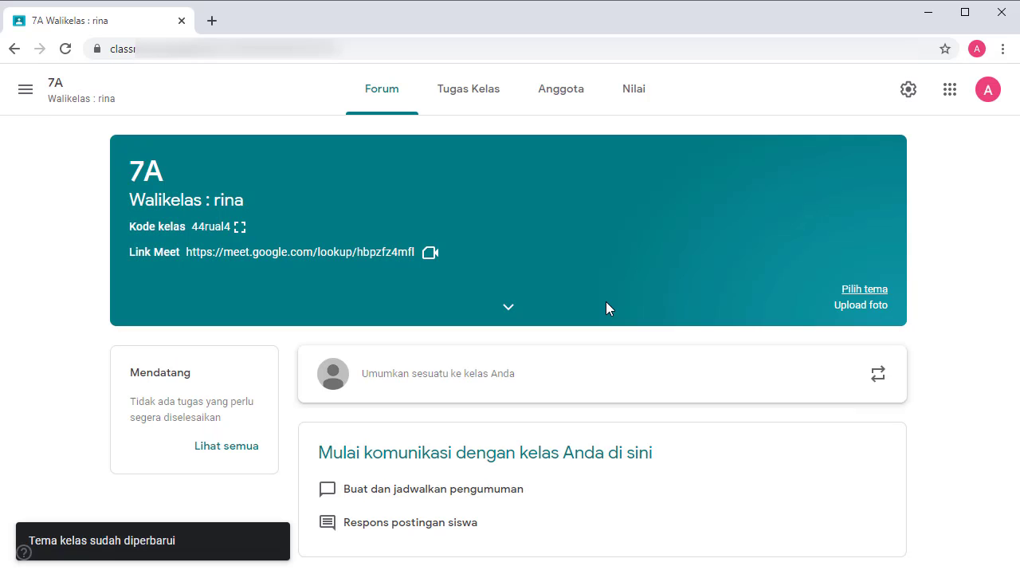
Copy class 7A into a new class, trimming the prefilled name prefix, then start an announcement.
click(847, 316)
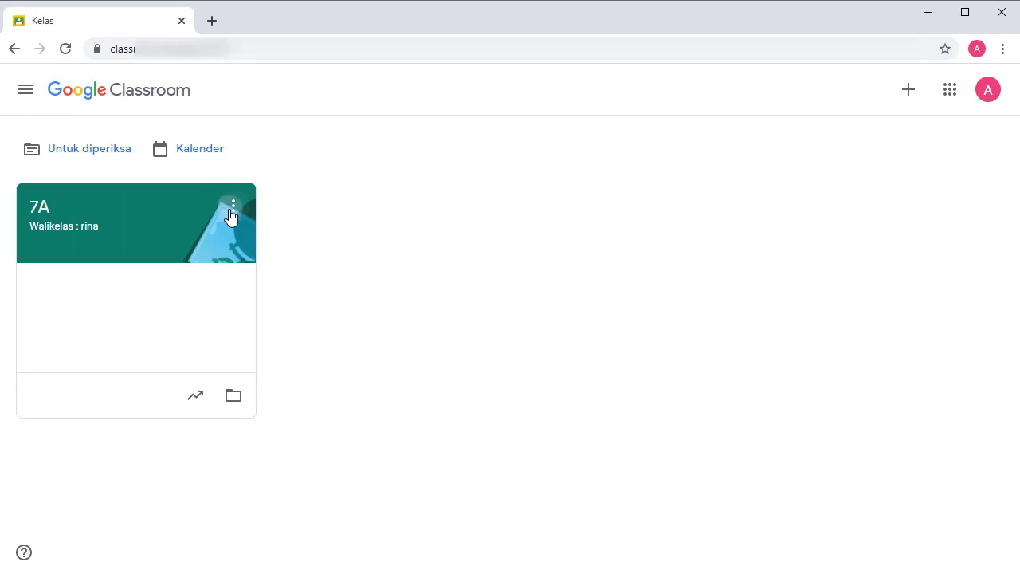
click(232, 213)
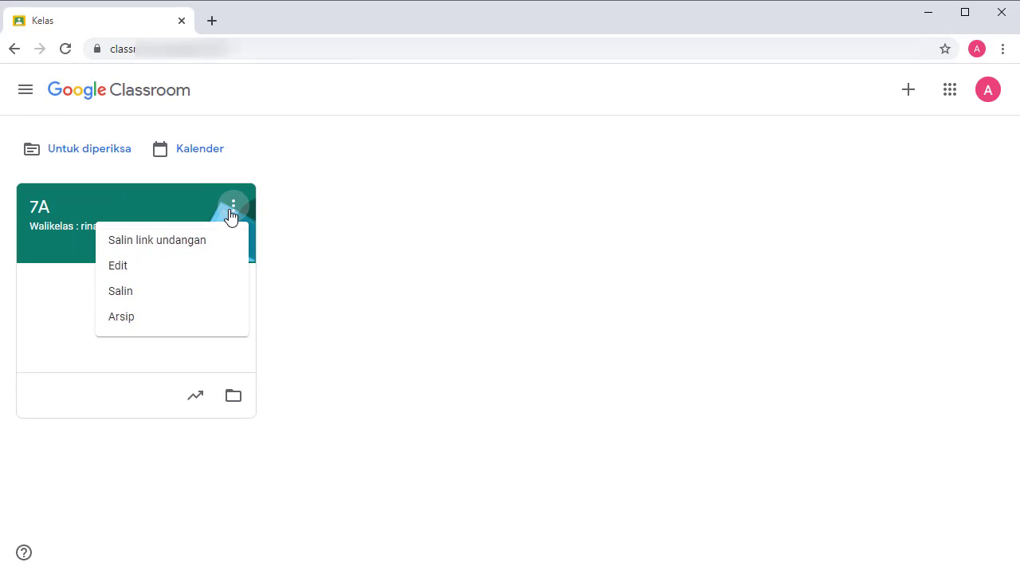
click(127, 290)
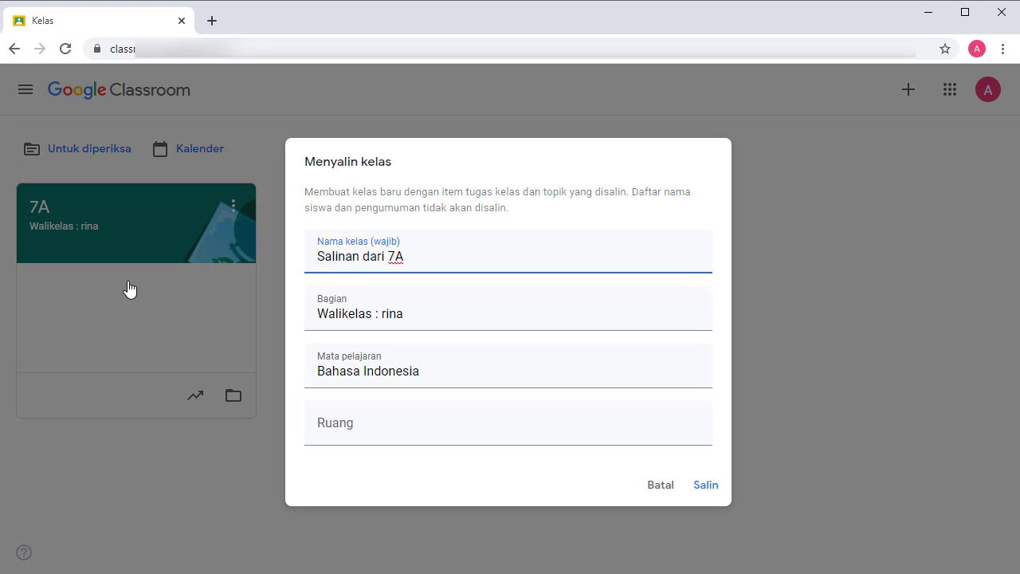
double_click(383, 259)
drag(383, 259, 279, 257)
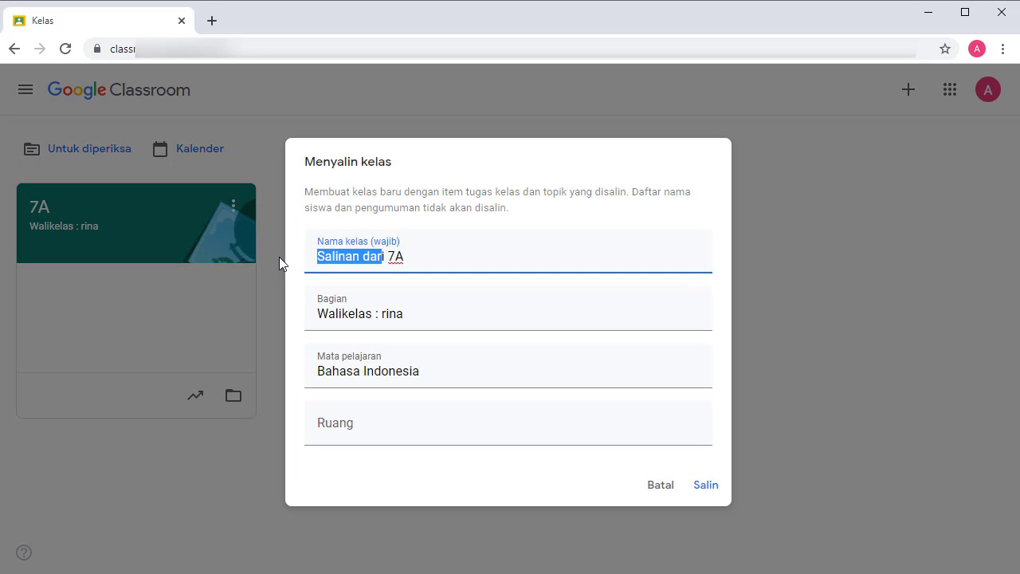
key(BackSpace)
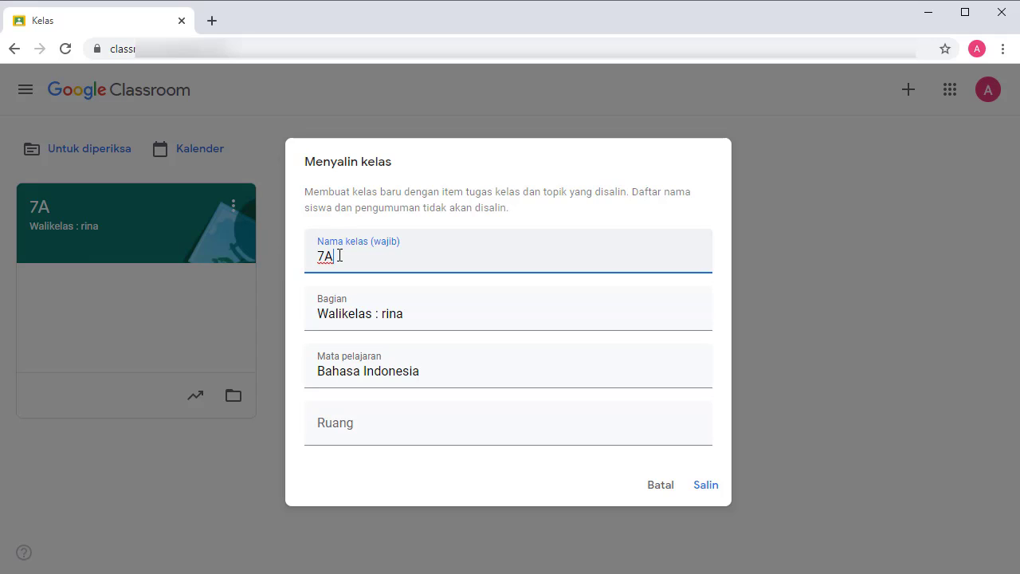
click(707, 484)
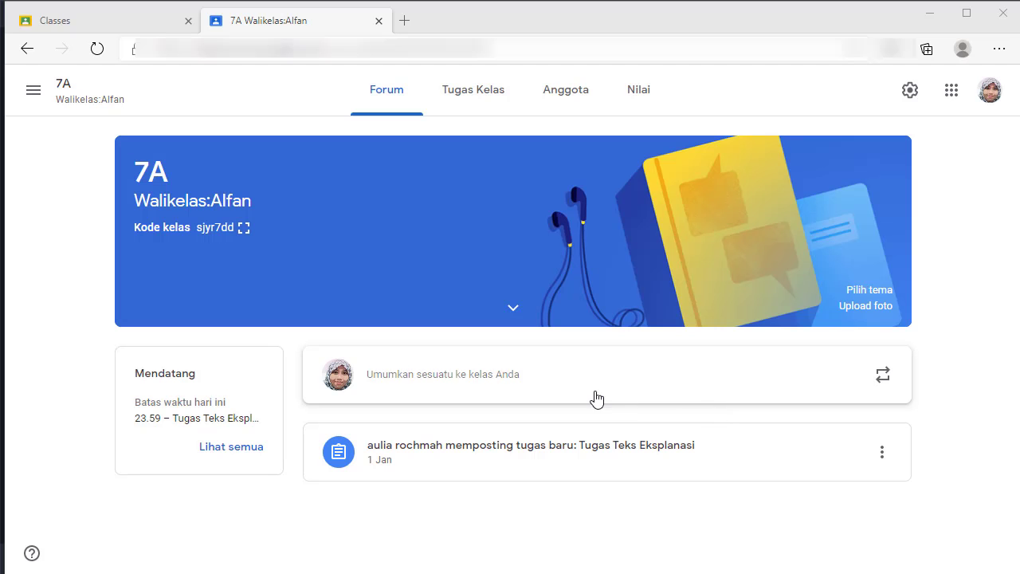
click(568, 384)
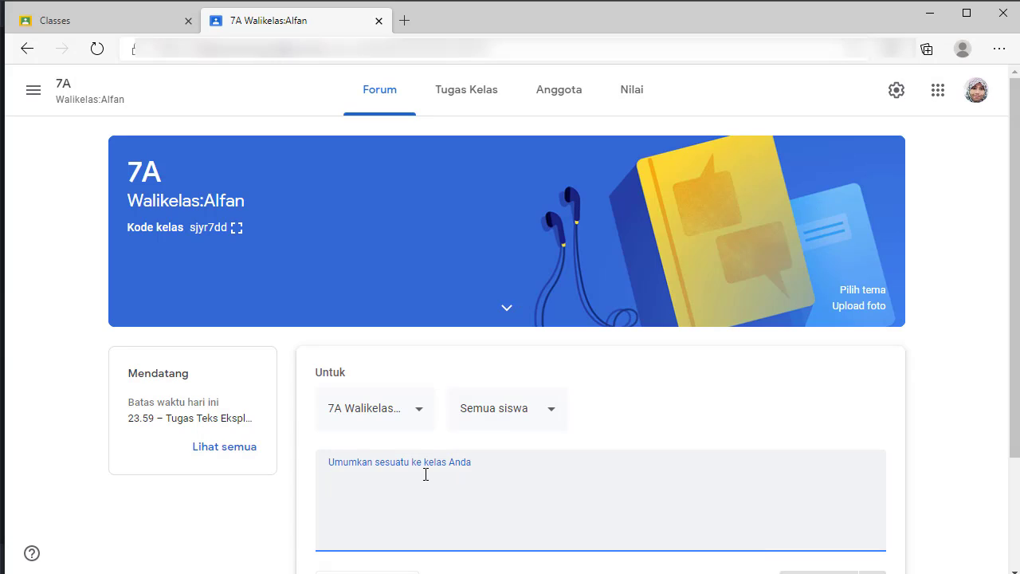
Begin the announcement 'Segera kumpulkan tugas', adding then removing 7B so only 7A receives it.
text(Segera kumpulkan tugas)
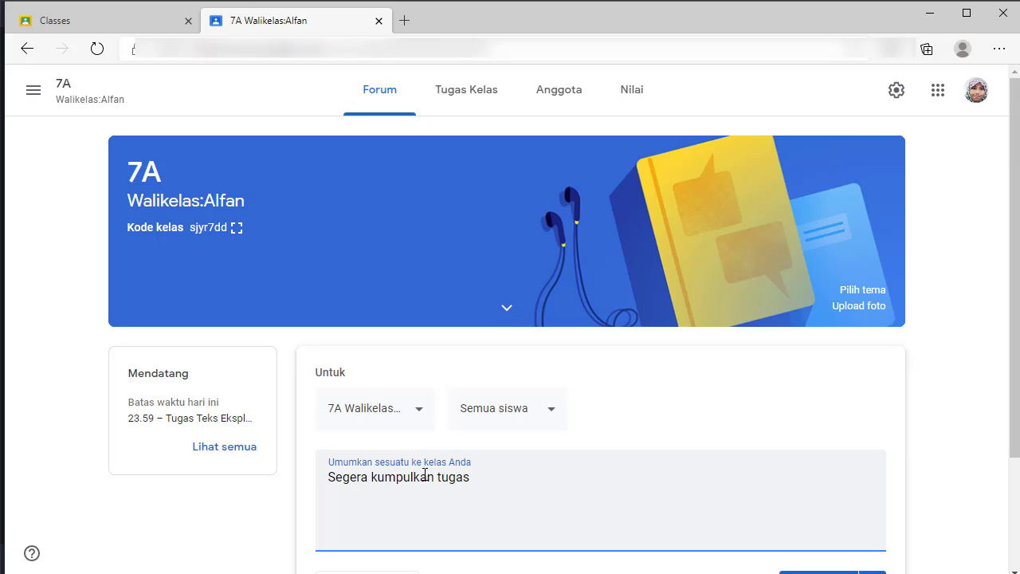
click(420, 419)
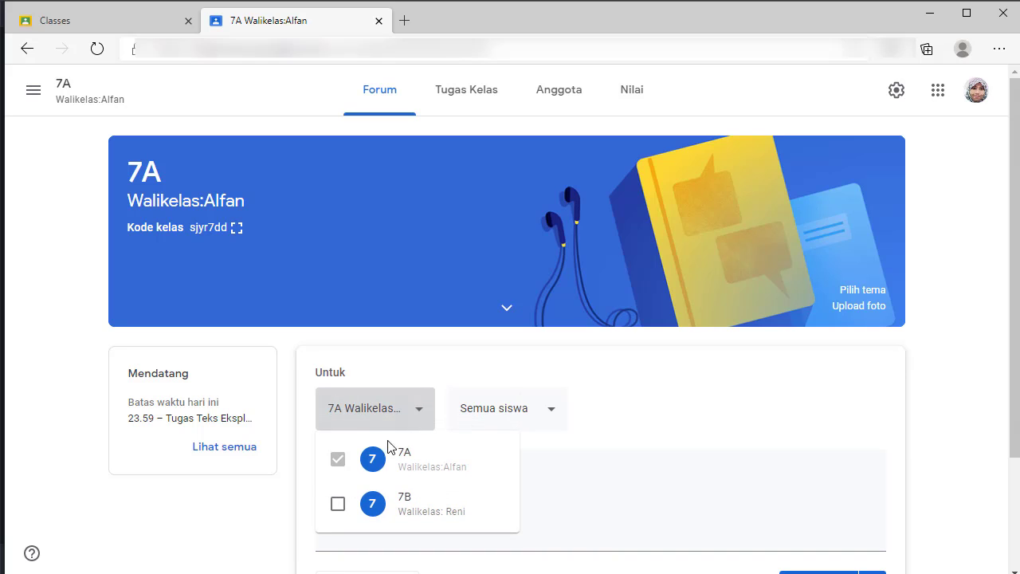
click(338, 507)
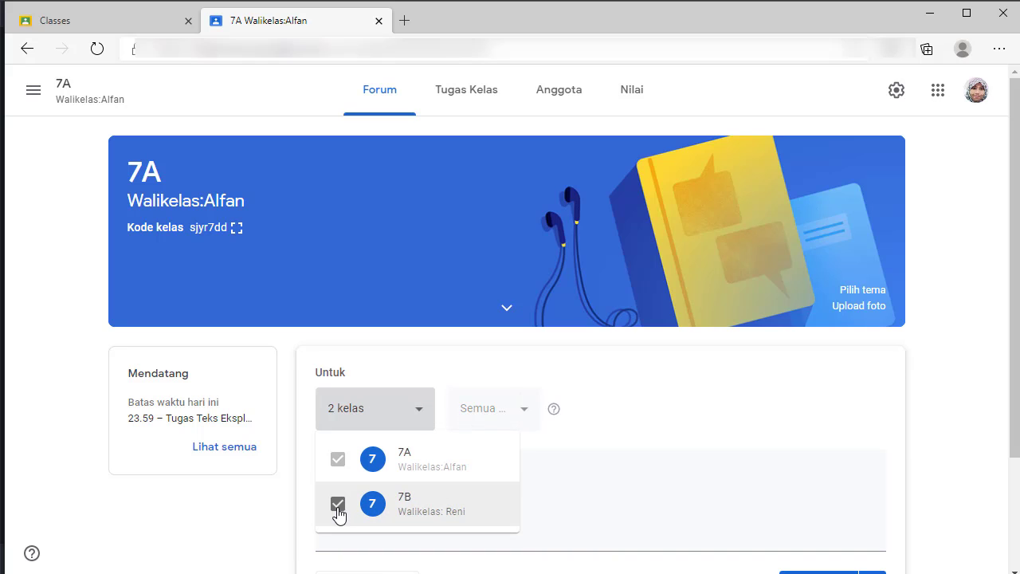
click(504, 415)
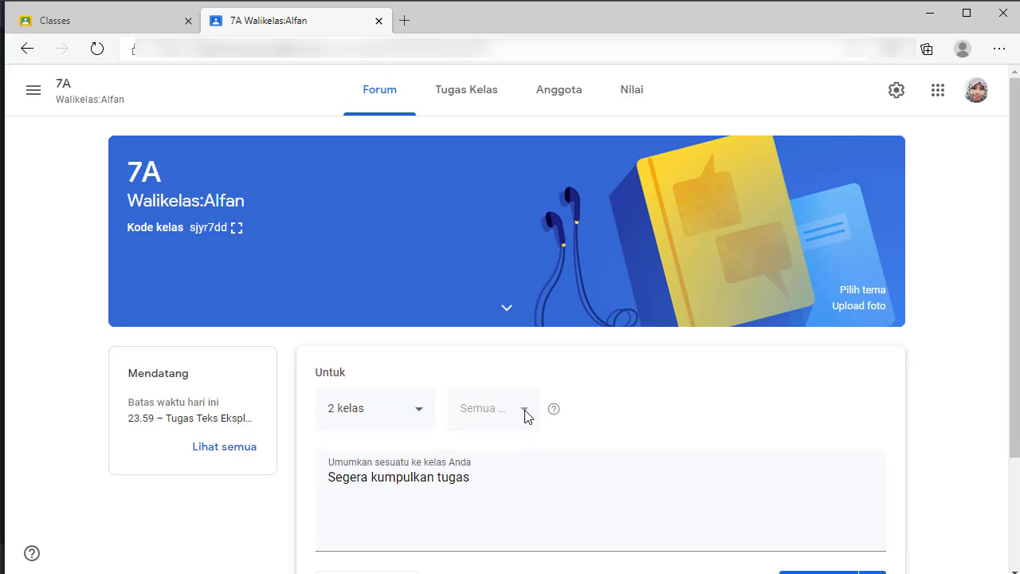
click(421, 417)
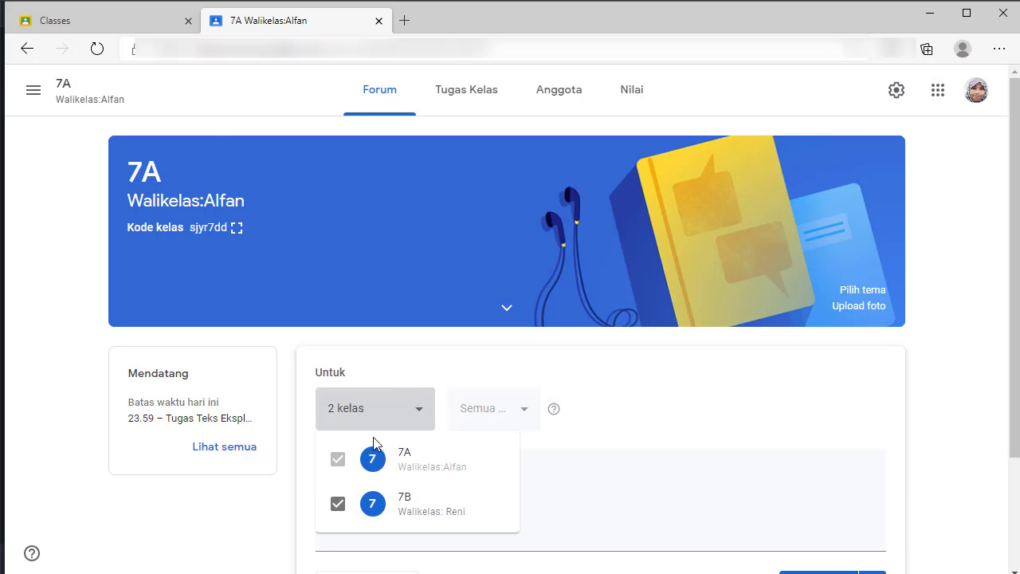
click(335, 505)
click(534, 413)
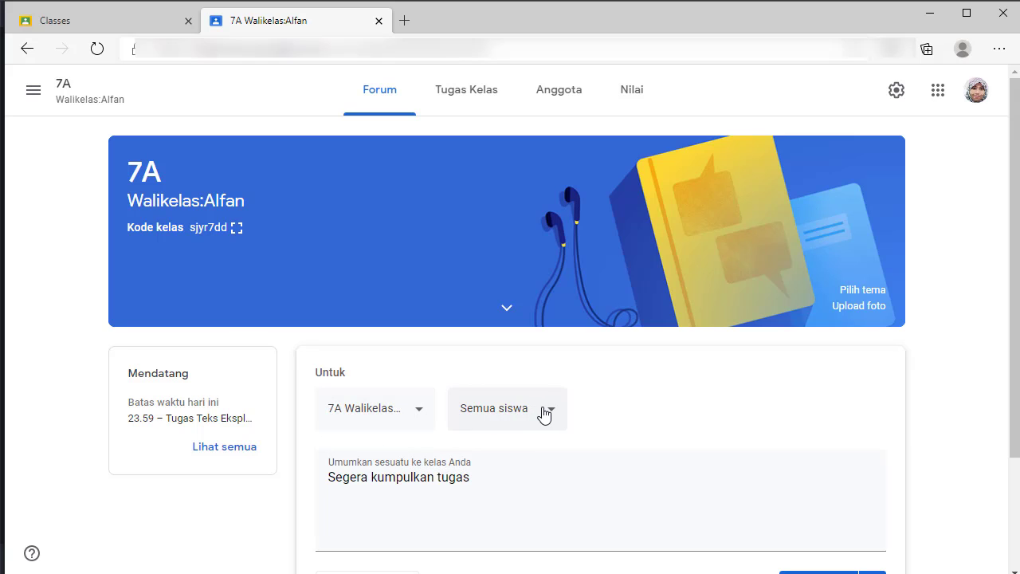
Keep the announcement addressed to all students of class 7A.
click(545, 415)
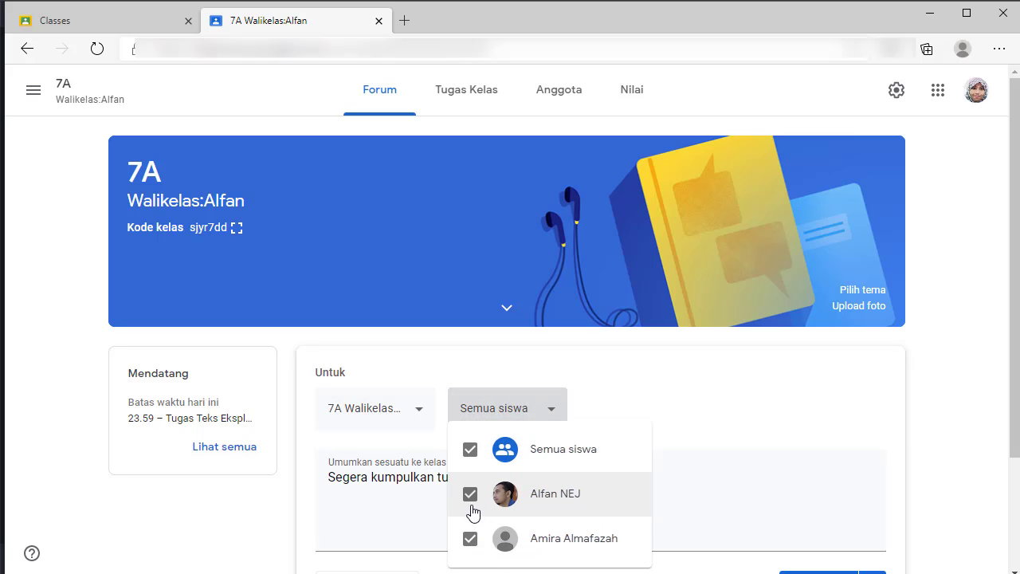
click(469, 495)
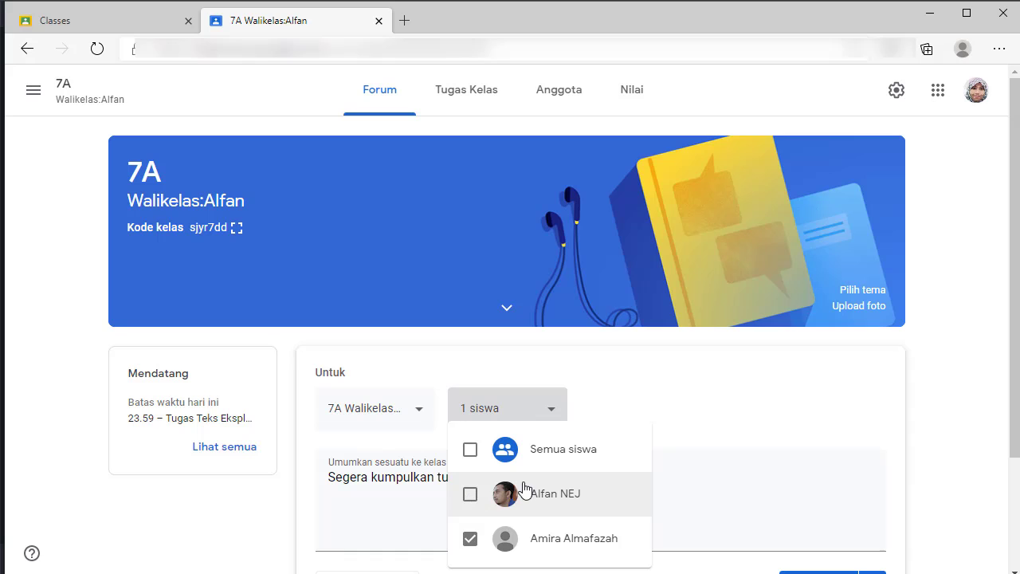
click(470, 494)
scroll(394, 409, down, 2)
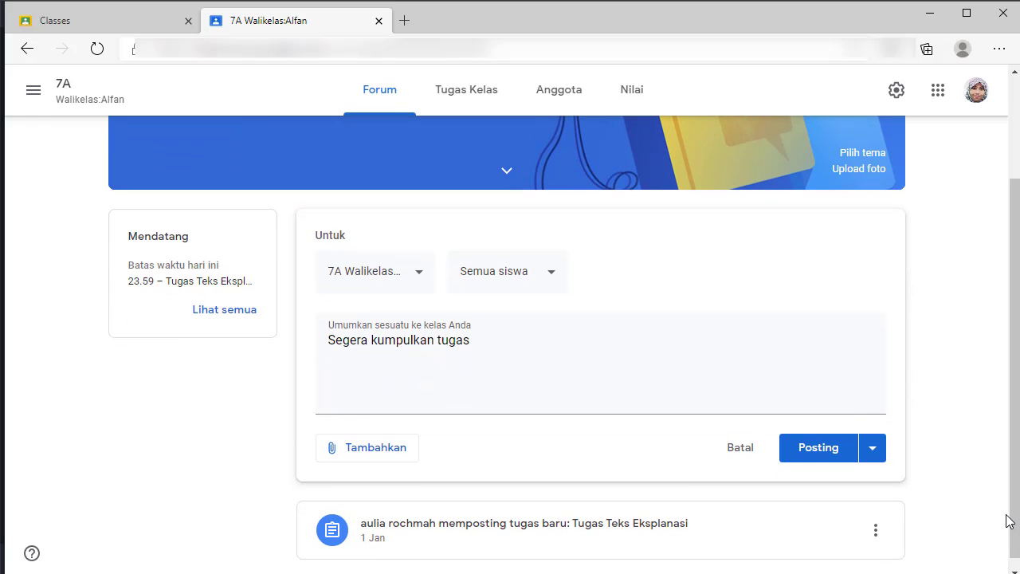
Post the 'Segera kumpulkan tugas' announcement to the 7A forum after checking attachment and posting options.
click(364, 452)
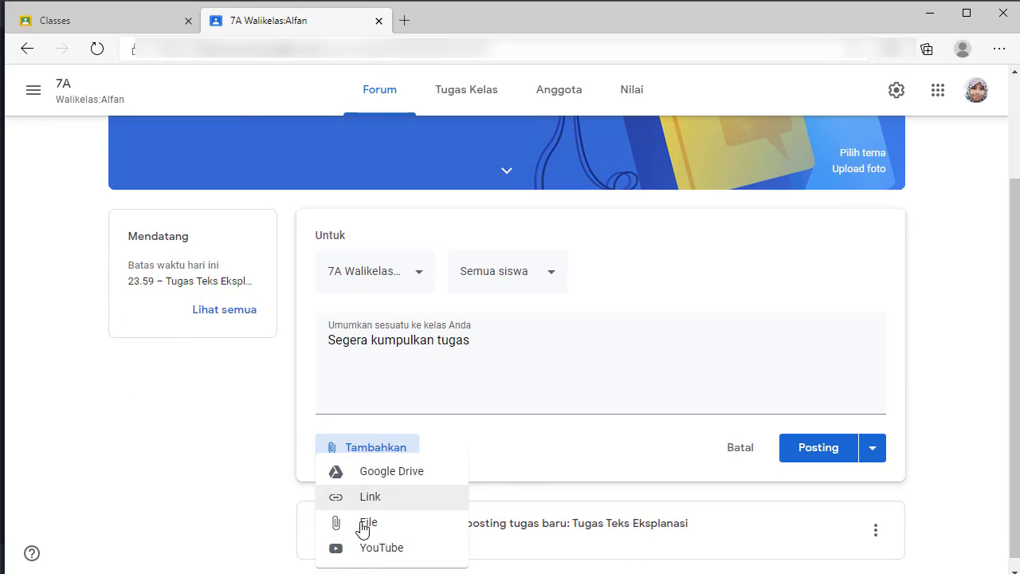
click(871, 451)
click(872, 451)
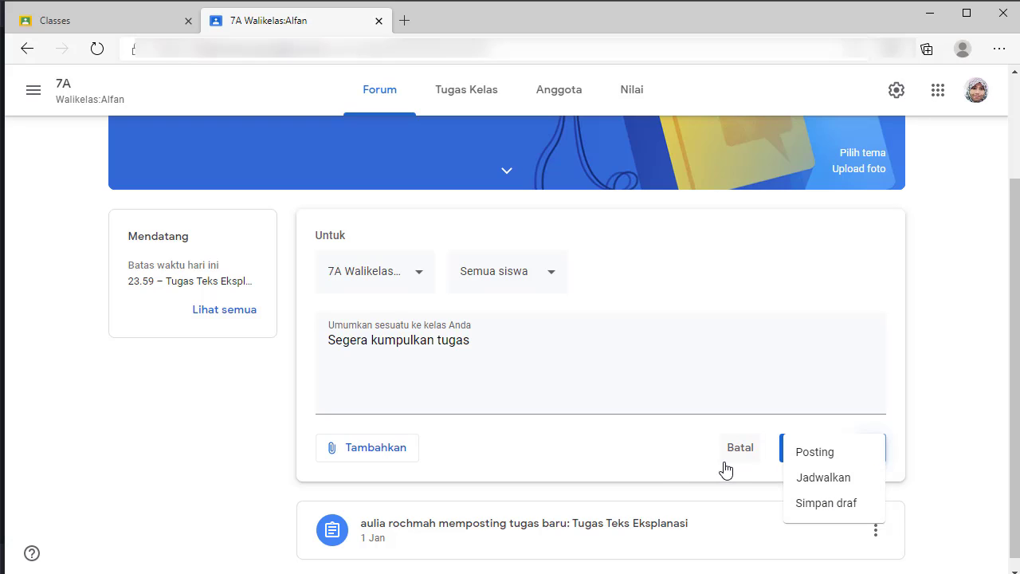
click(663, 455)
click(819, 449)
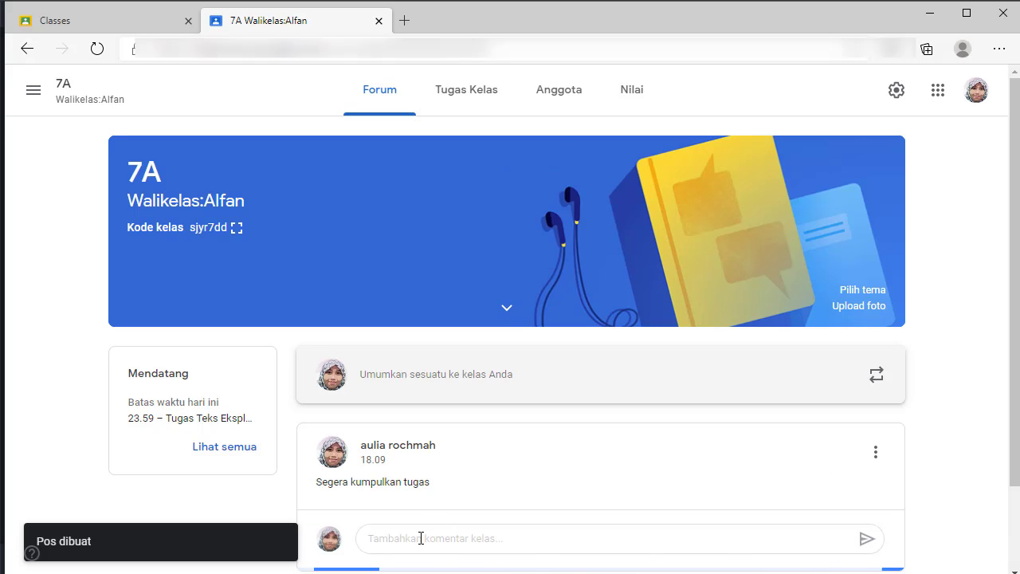
Post a class comment on the announcement mentioning two suggested students.
click(421, 538)
text(@)
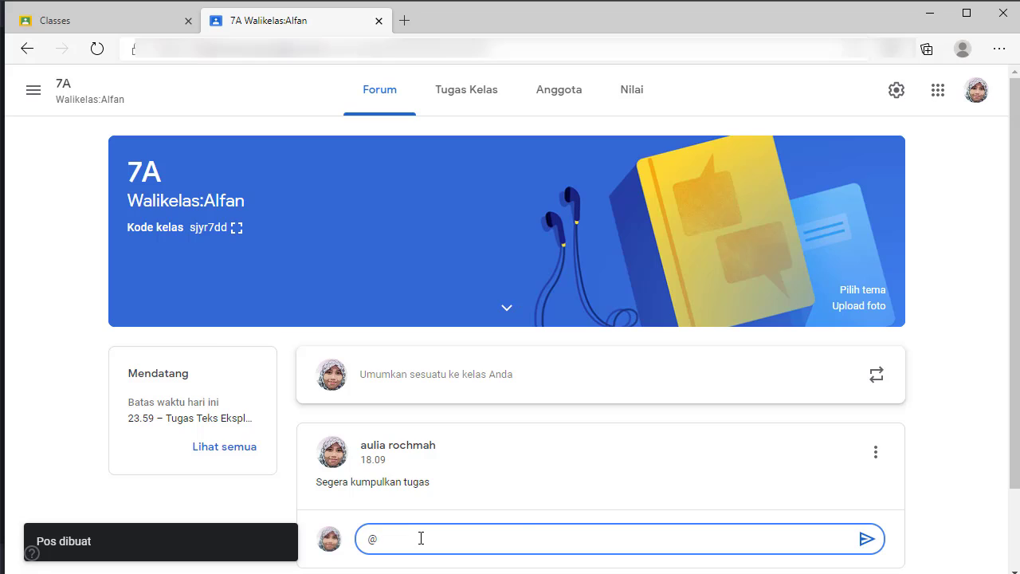
text(a)
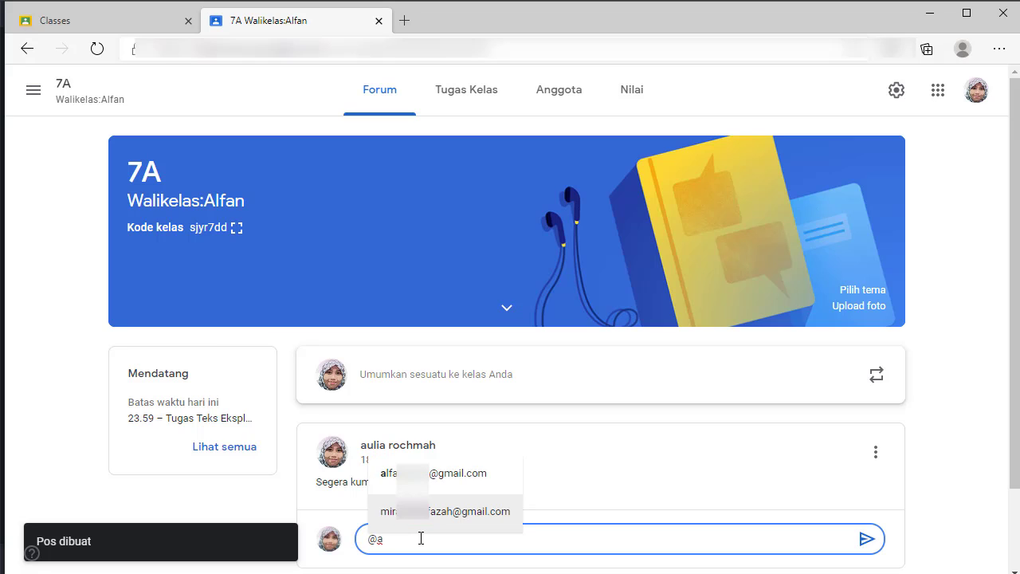
click(428, 475)
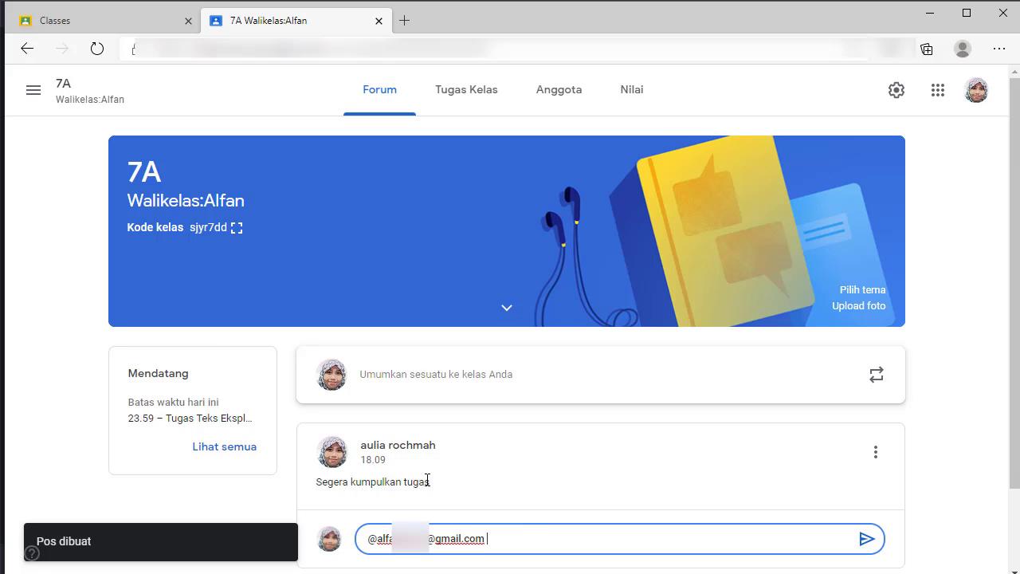
text(+a)
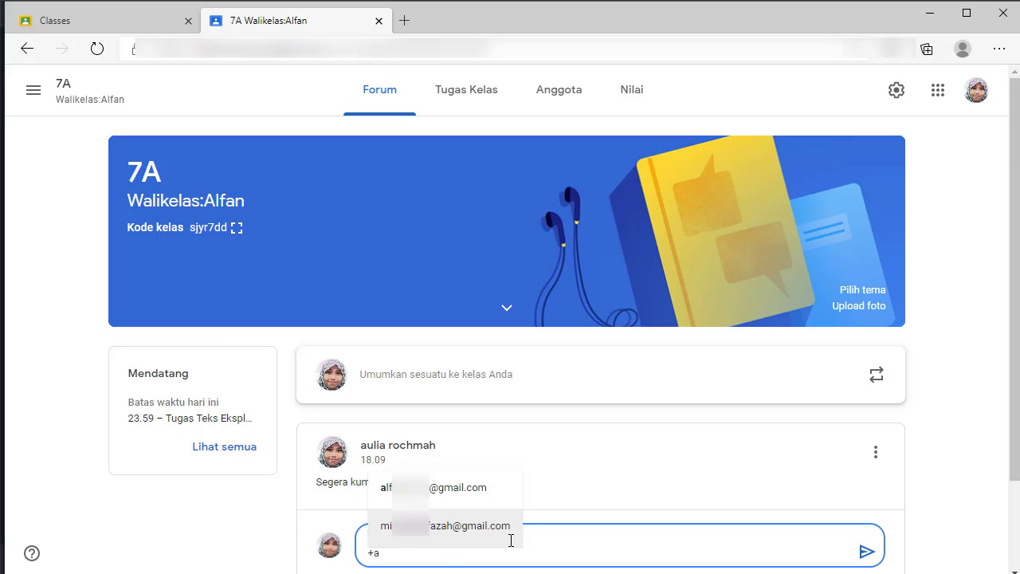
click(489, 540)
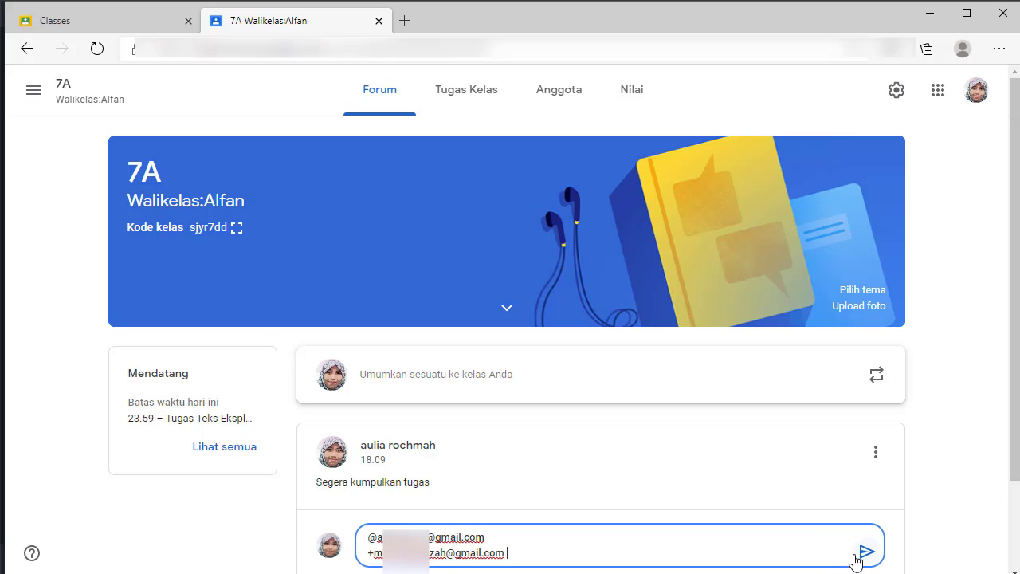
click(866, 552)
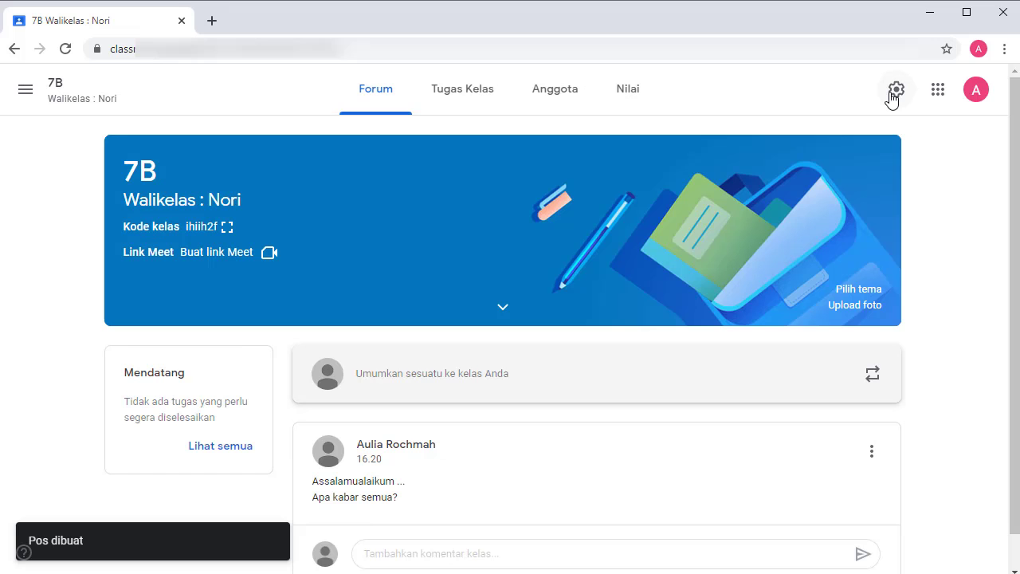
Open class 7B settings, add a class description, and leave the invite code enabled.
click(895, 91)
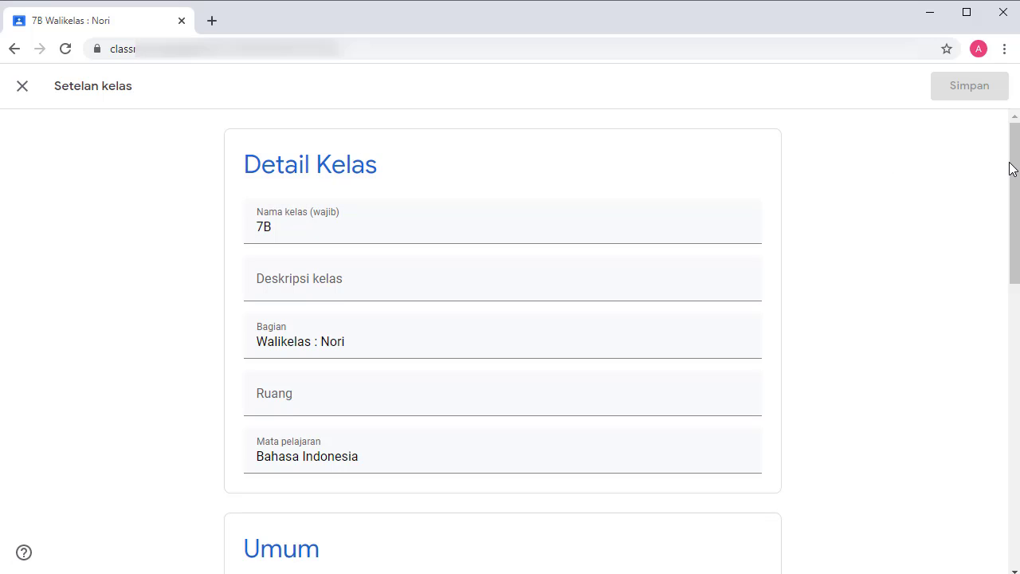
drag(1011, 166, 1014, 197)
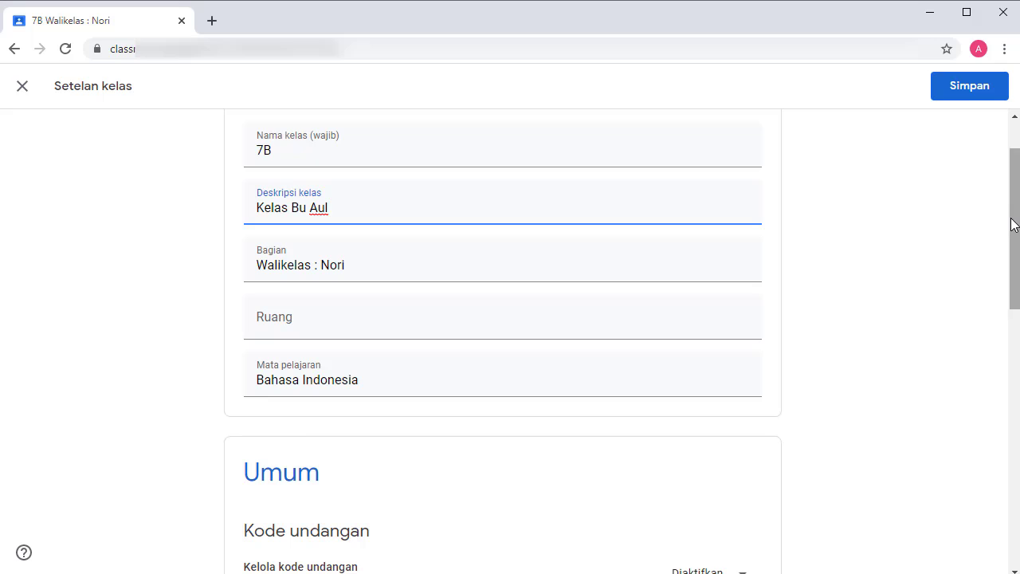
drag(1013, 221, 1013, 323)
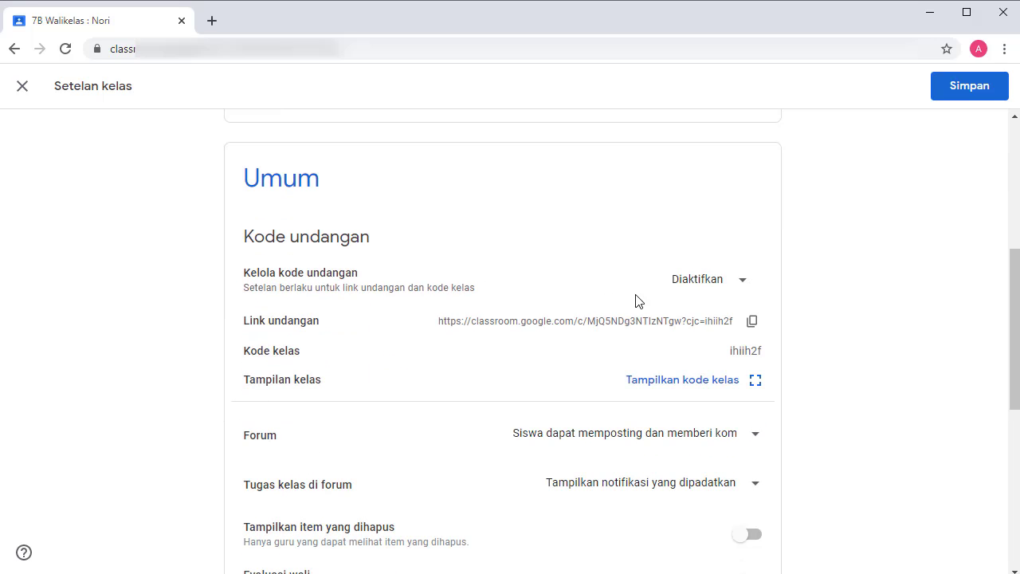
click(740, 286)
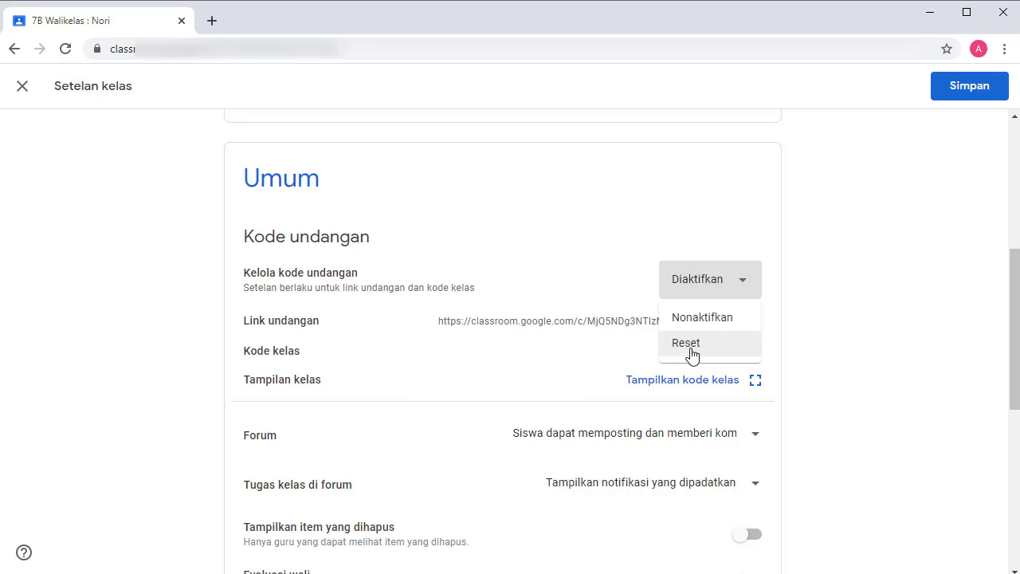
click(845, 333)
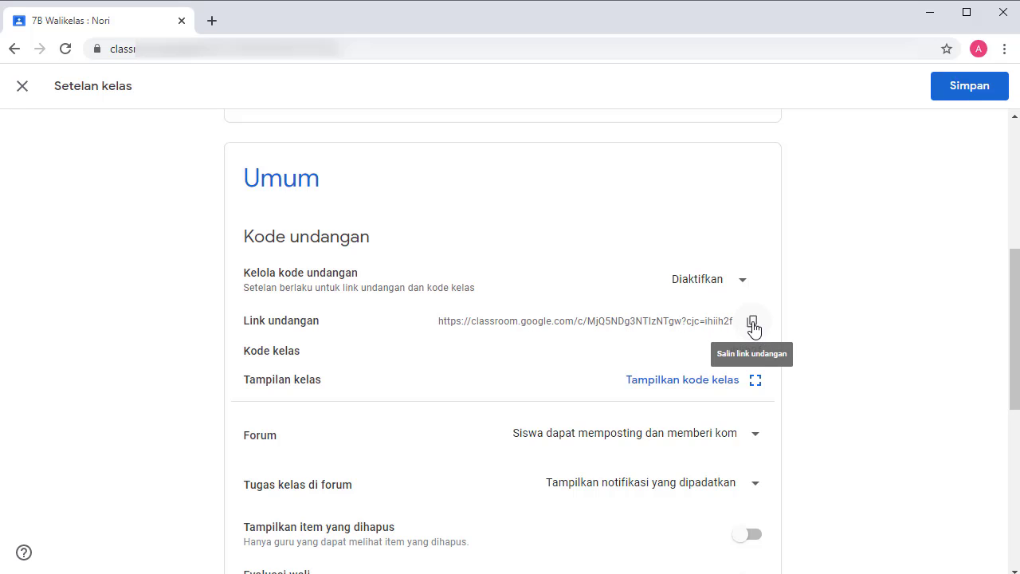
scroll(777, 382, down, 2)
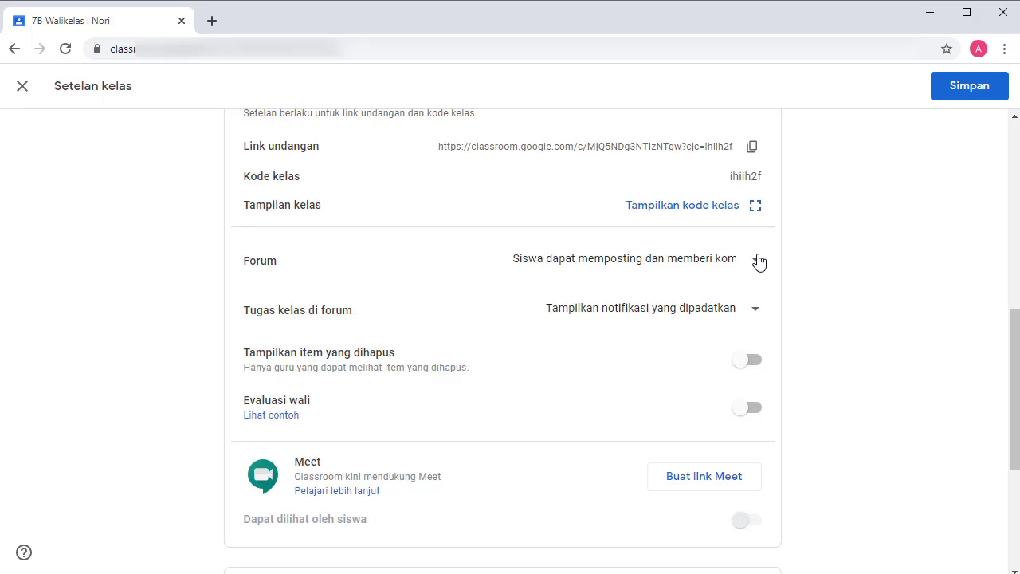
click(758, 260)
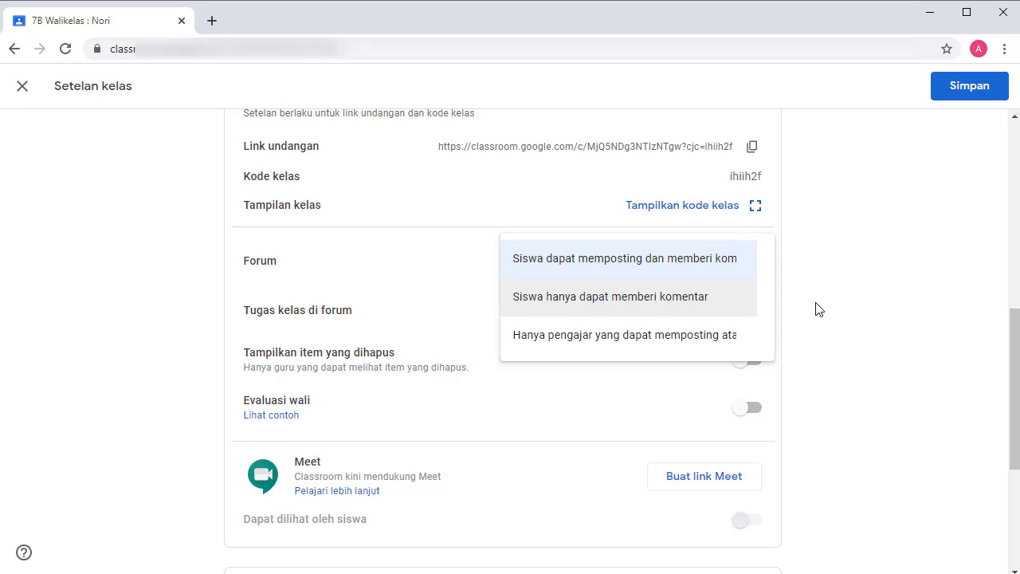
click(753, 311)
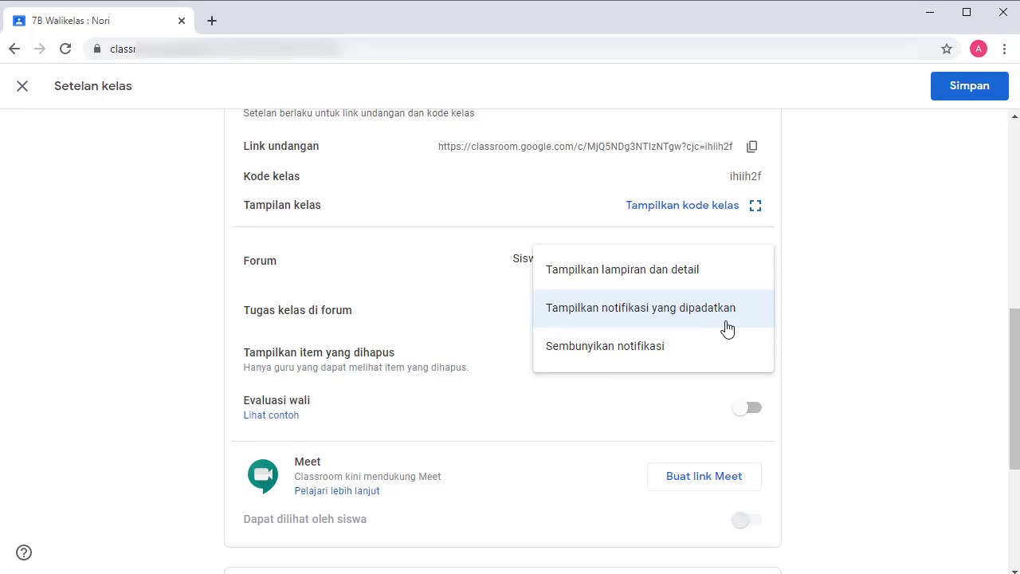
click(825, 364)
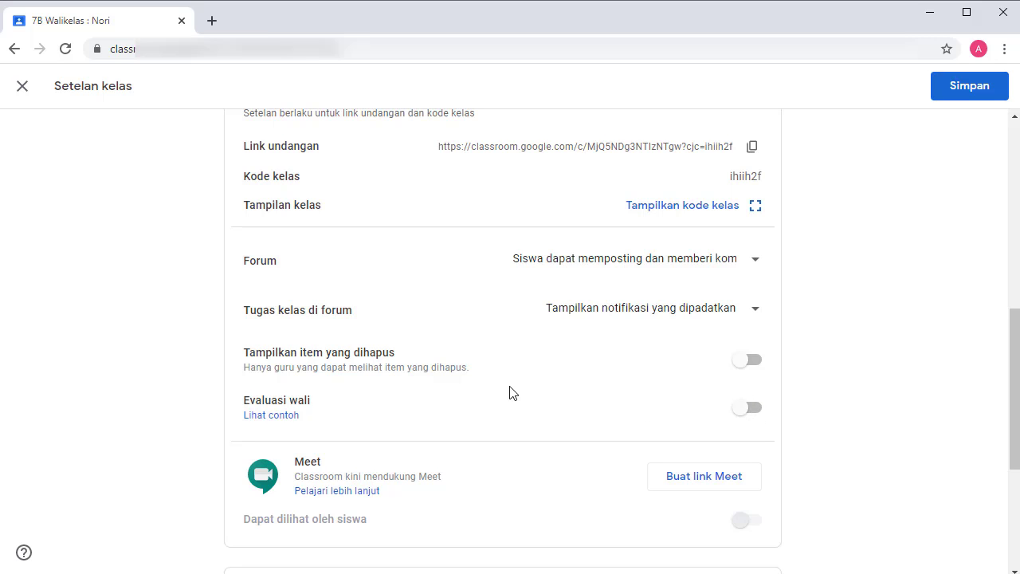
View the sample weekly guardian summary email in the Help article.
click(282, 423)
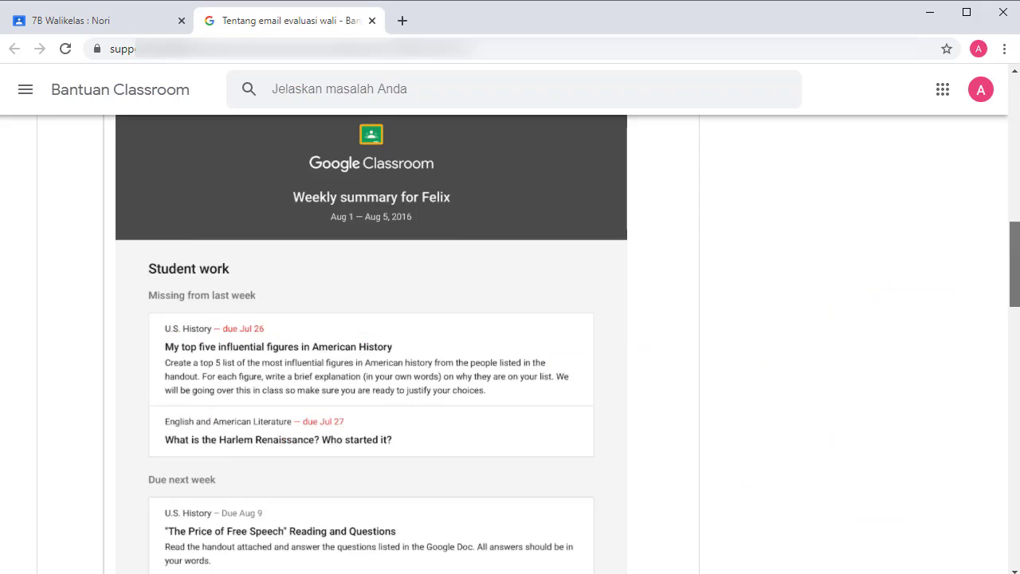
drag(1018, 298, 1019, 291)
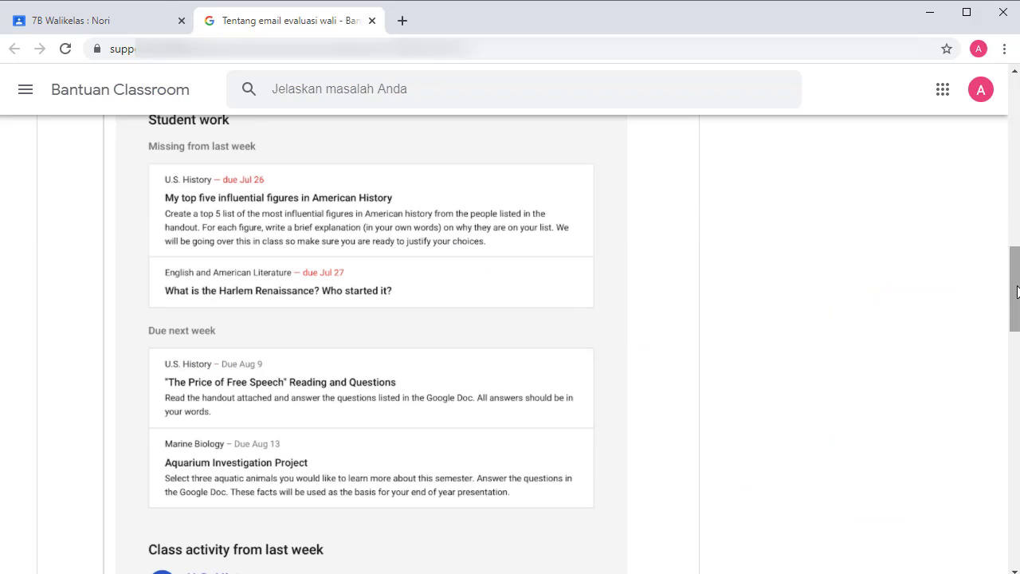
drag(1017, 292, 1017, 378)
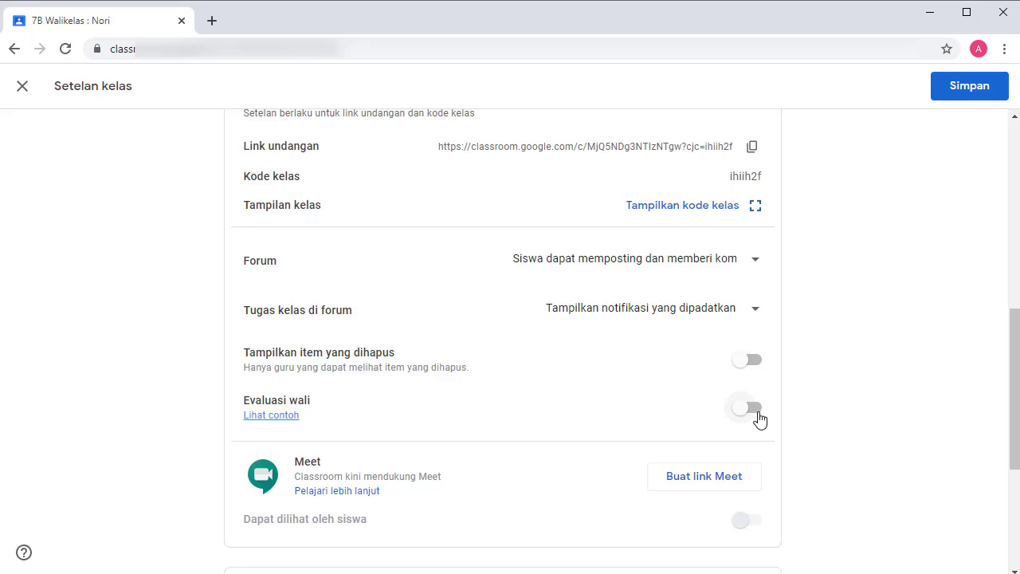
Toggle guardian email summaries and generate a student-visible Meet link in class 7B settings.
click(762, 416)
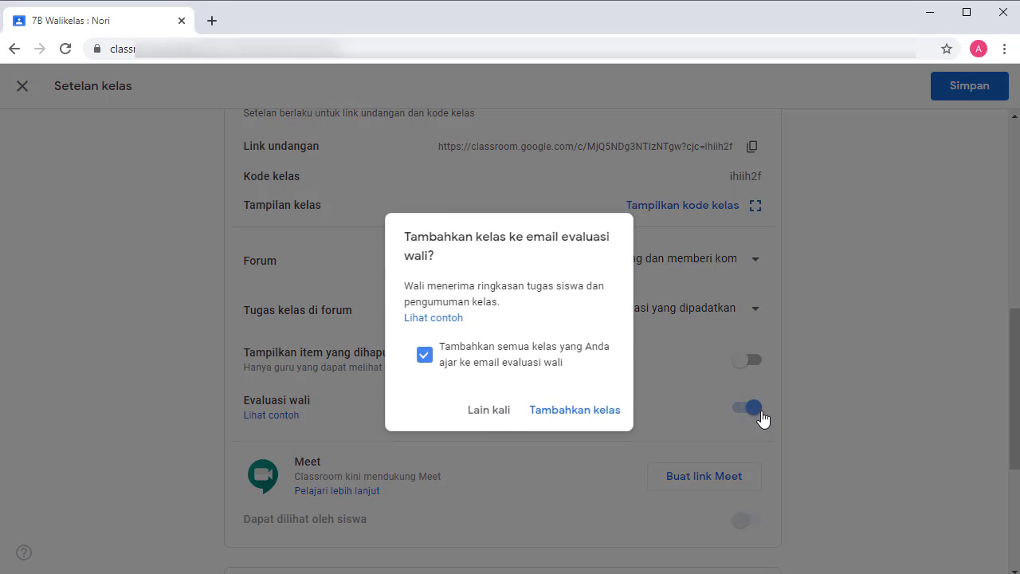
click(583, 420)
scroll(677, 308, down, 3)
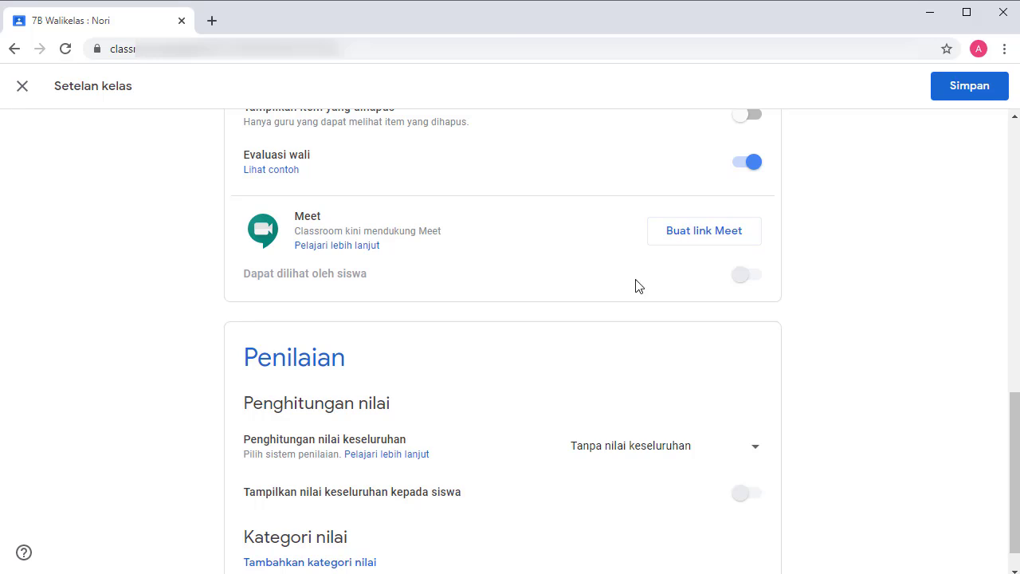
click(743, 239)
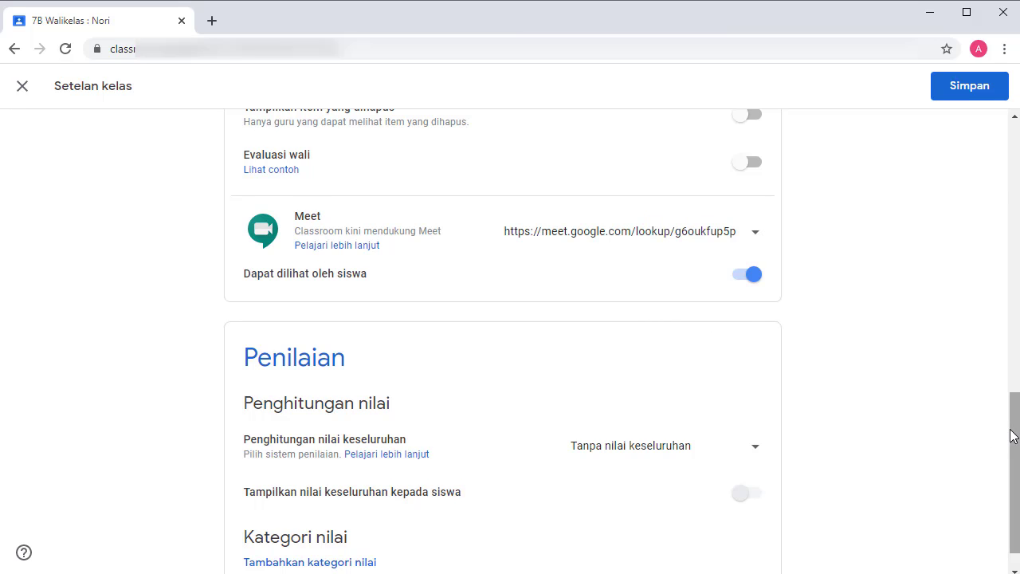
drag(1011, 407, 1014, 469)
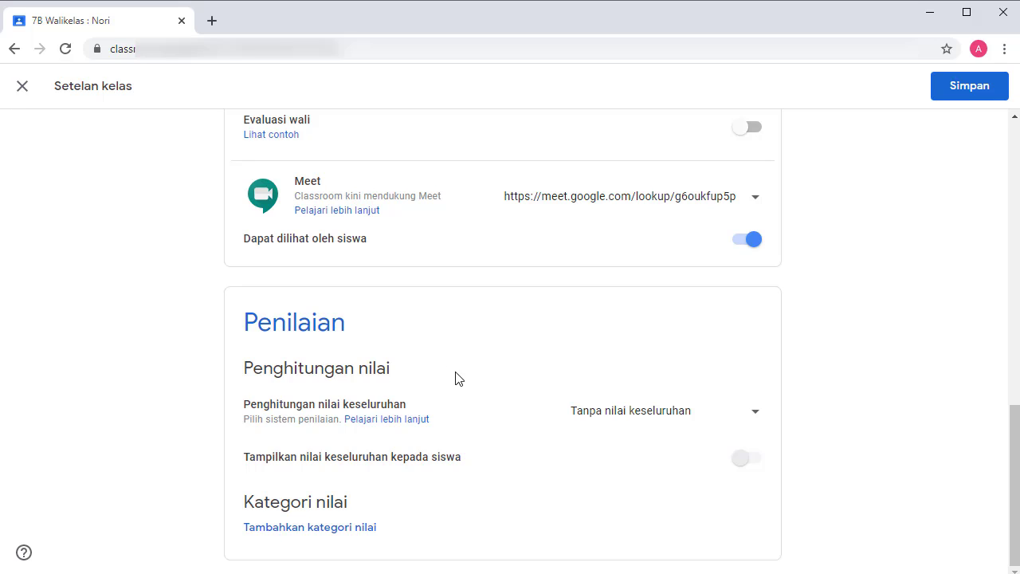
Keep class 7B's overall grade calculation at Tanpa nilai keseluruhan and save the settings.
click(755, 413)
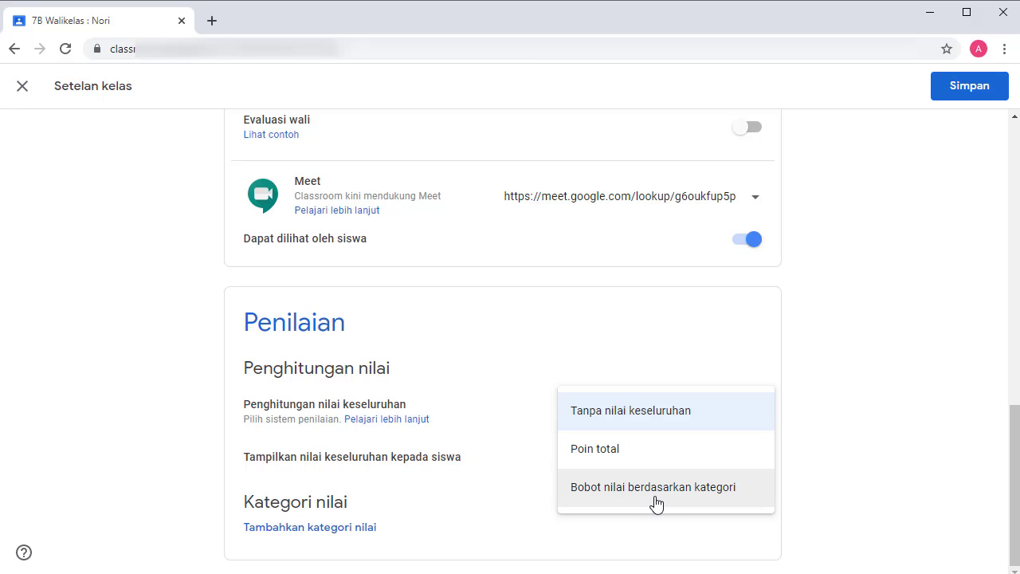
click(823, 488)
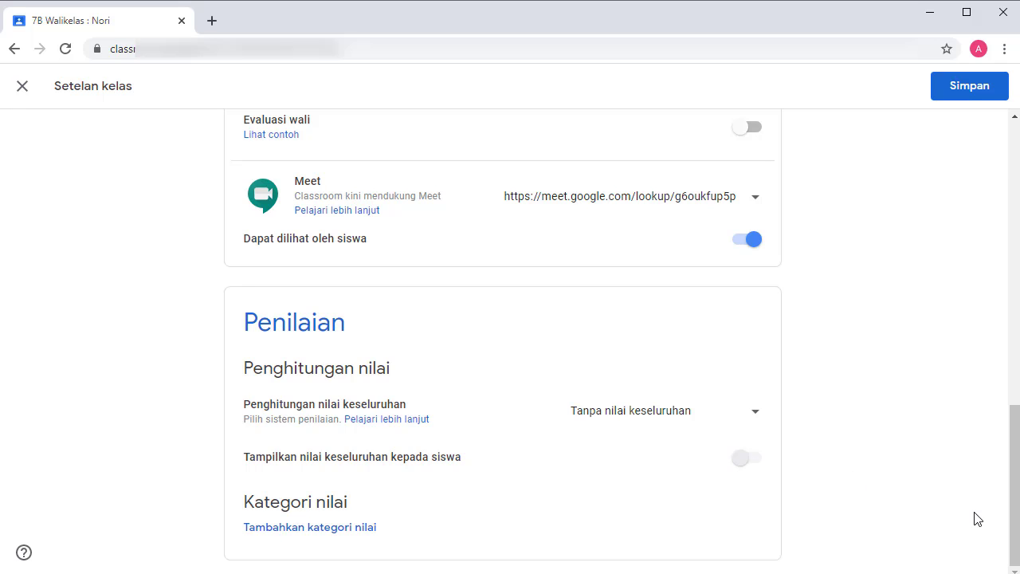
drag(1013, 501, 1013, 212)
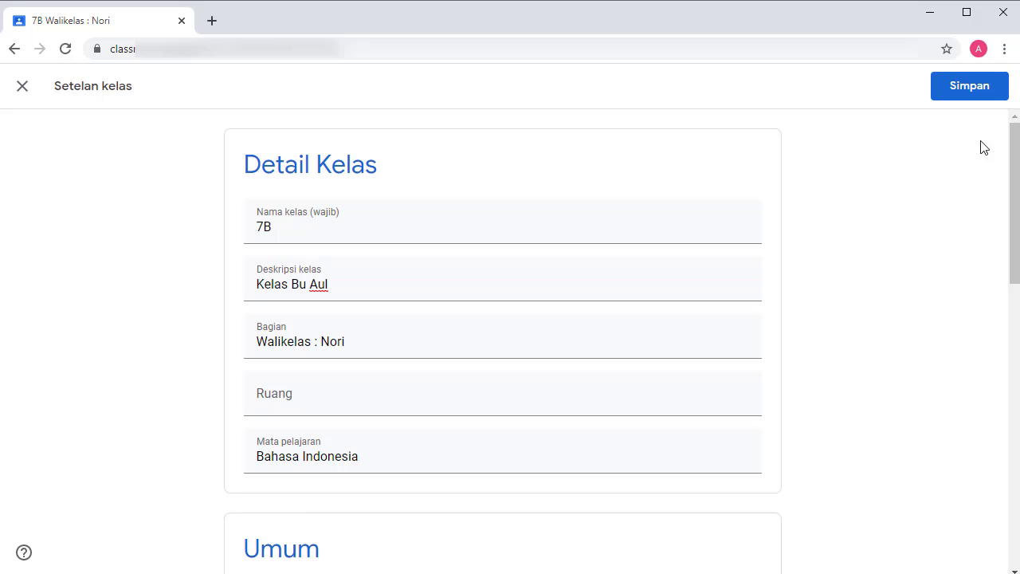
click(974, 96)
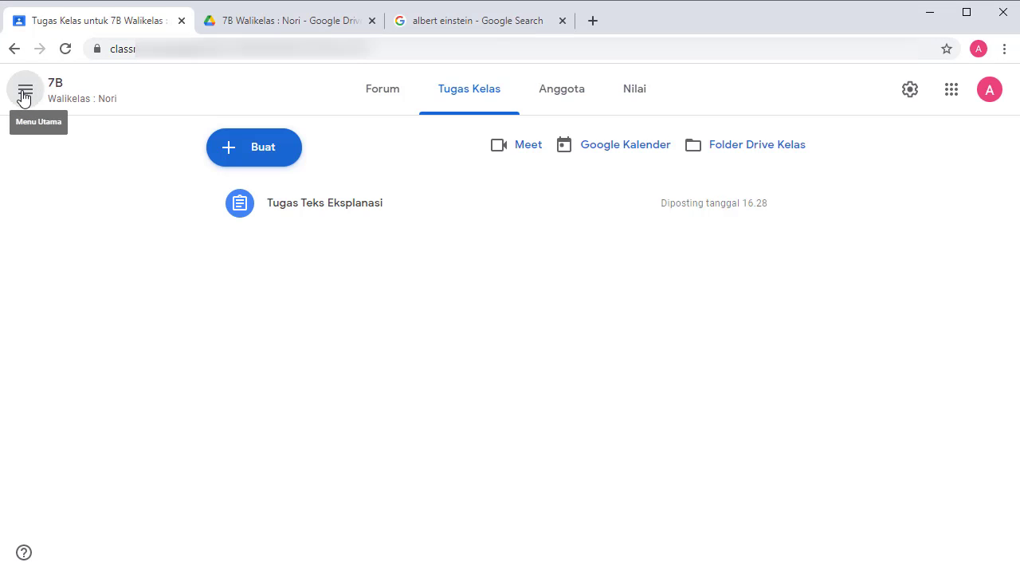
Switch off Terima notifikasi email in Classroom settings, then go back to class 7B.
click(25, 94)
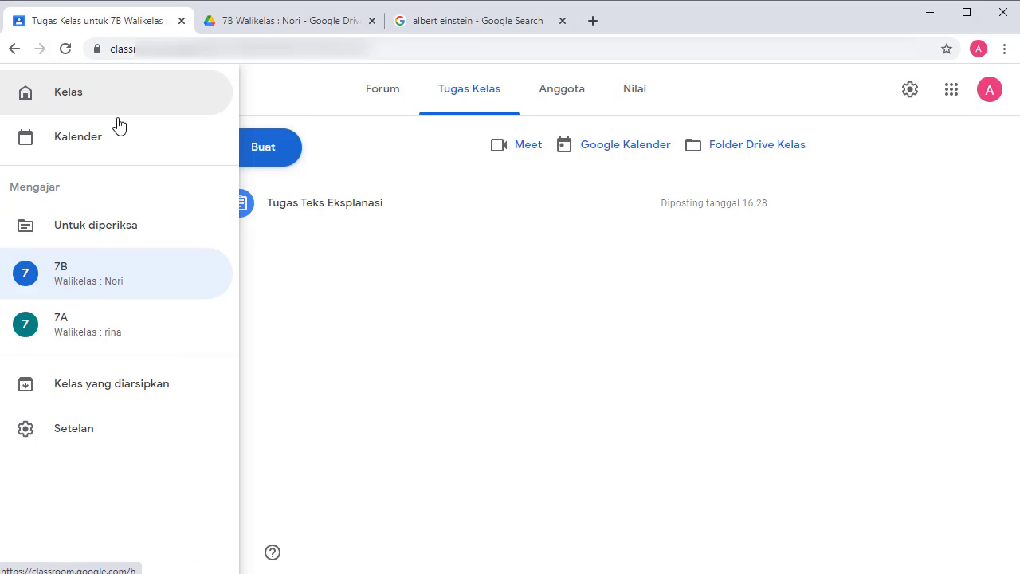
click(73, 431)
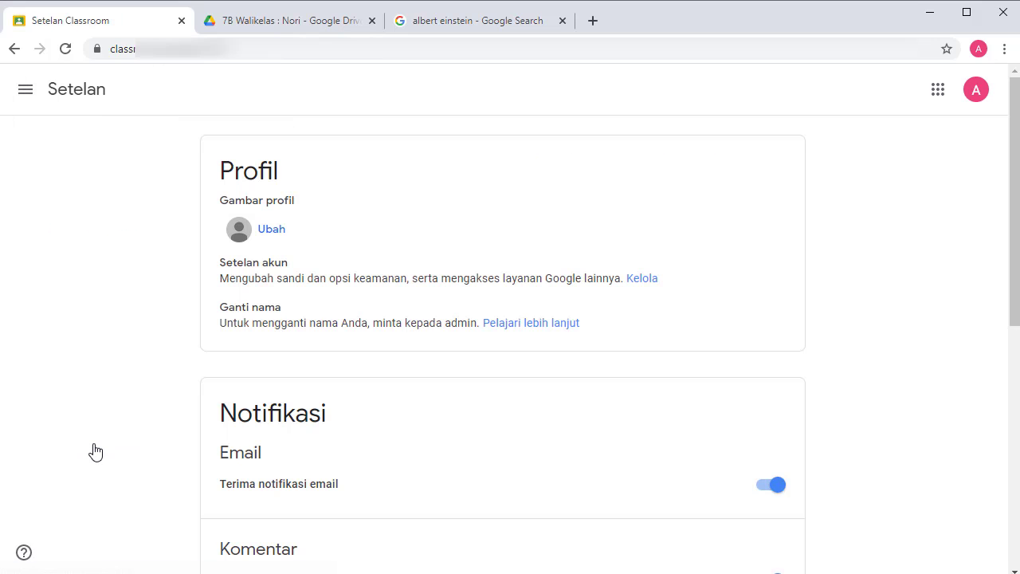
mouse_move(1014, 163)
mouse_down()
mouse_move(1016, 331)
mouse_move(1008, 169)
mouse_up()
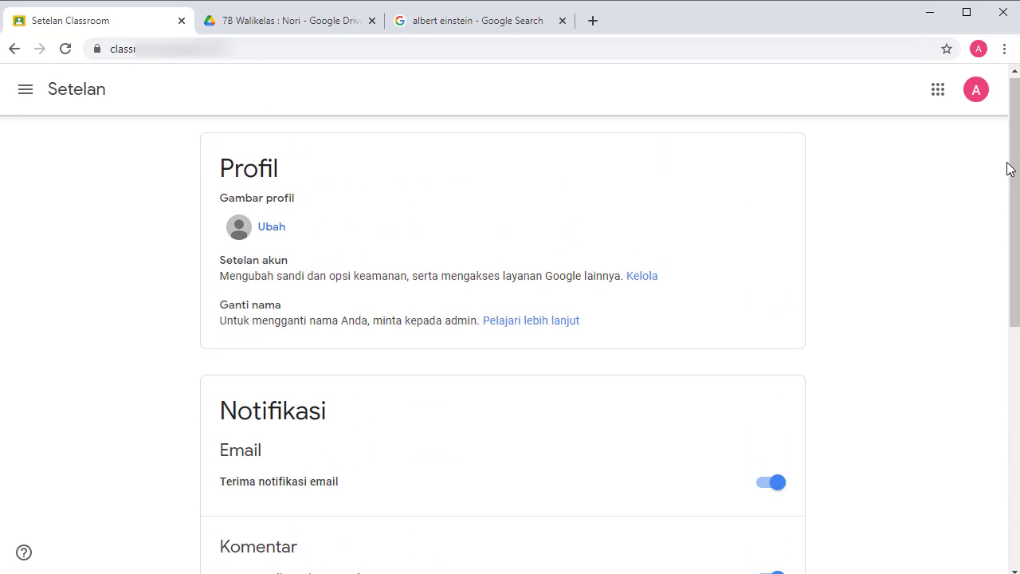
click(1015, 387)
drag(1016, 387, 1016, 430)
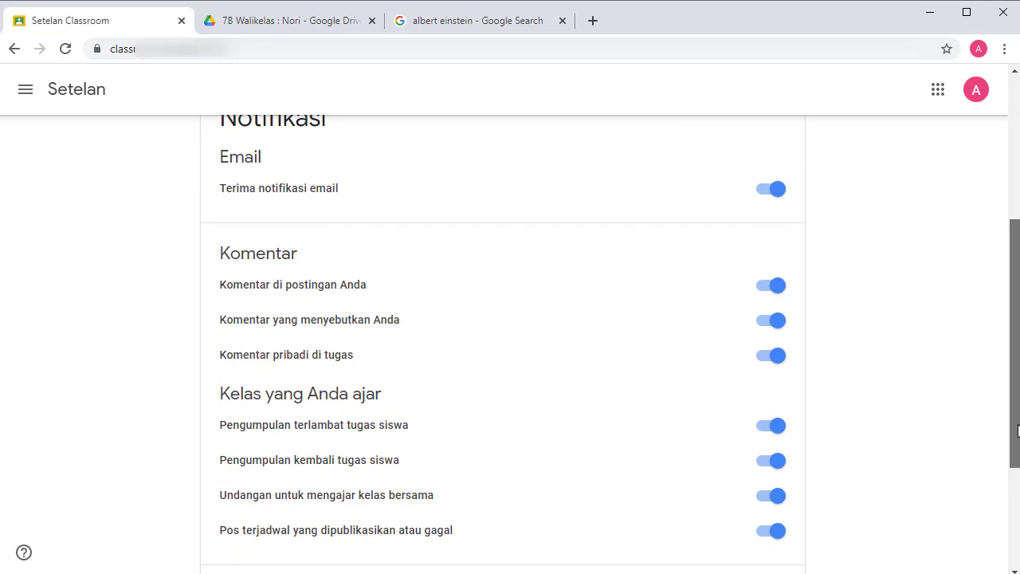
click(771, 188)
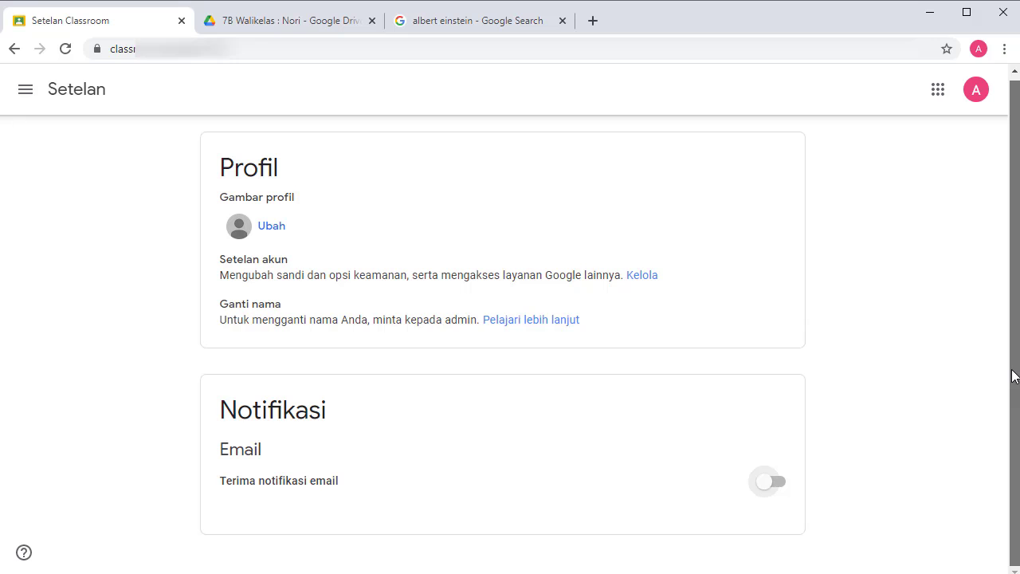
click(26, 89)
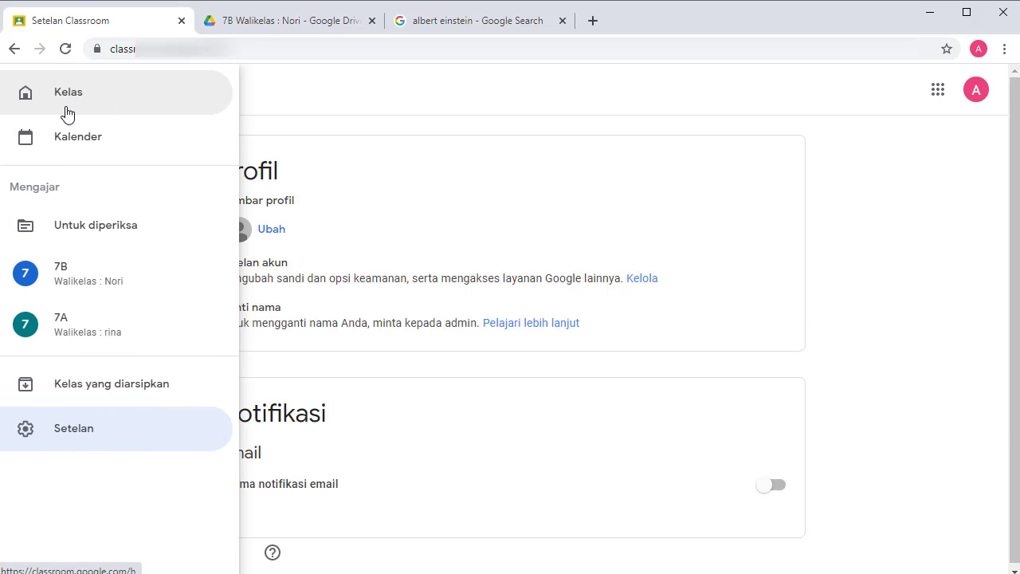
click(80, 137)
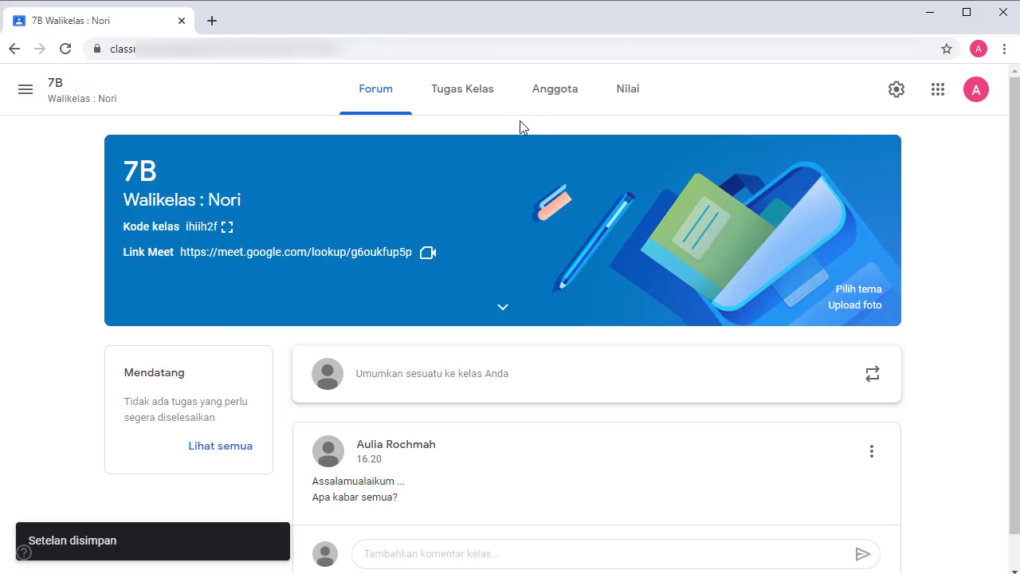
Start a new Tugas assignment from class 7A's Tugas Kelas page.
click(472, 98)
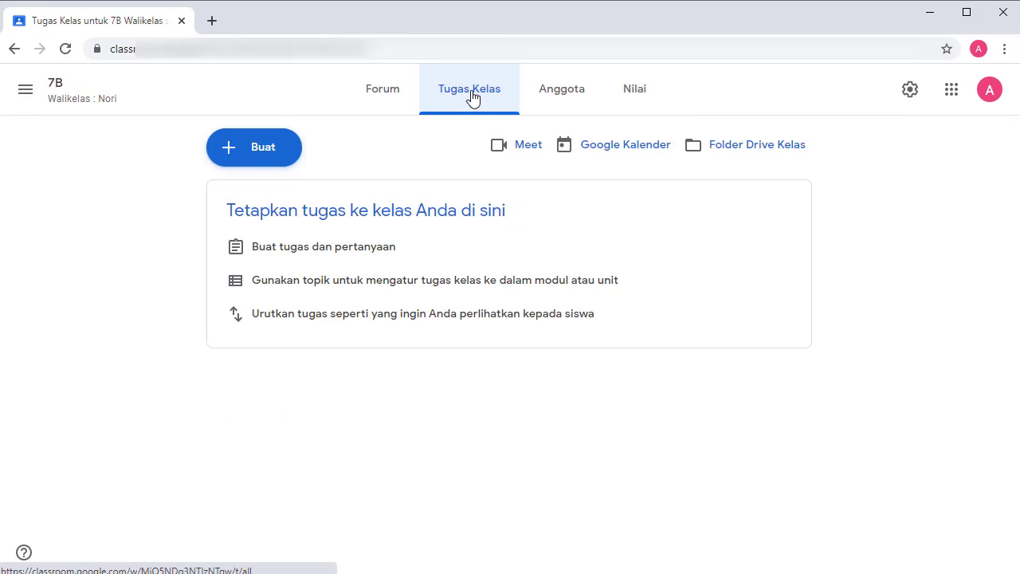
click(258, 157)
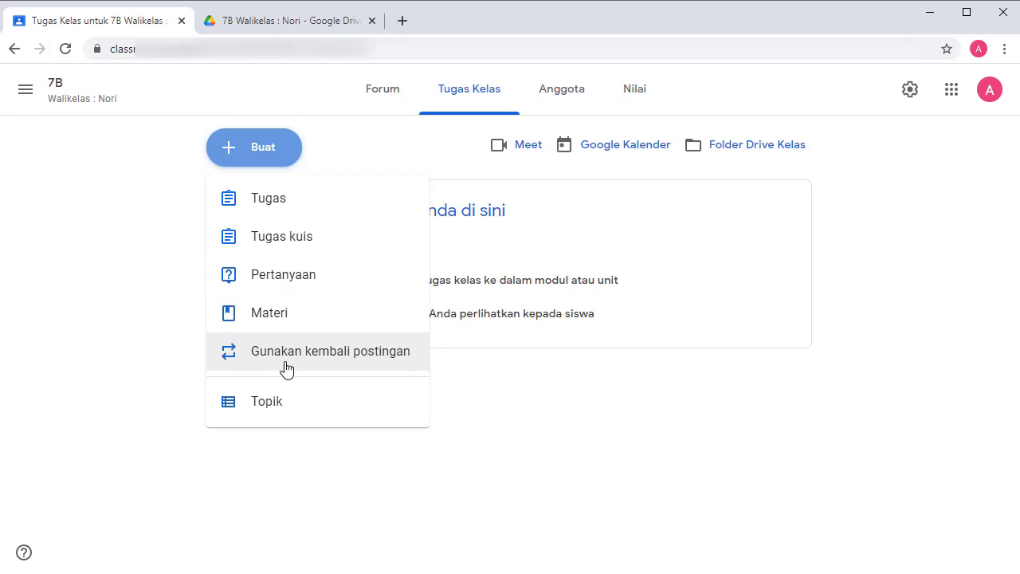
click(269, 199)
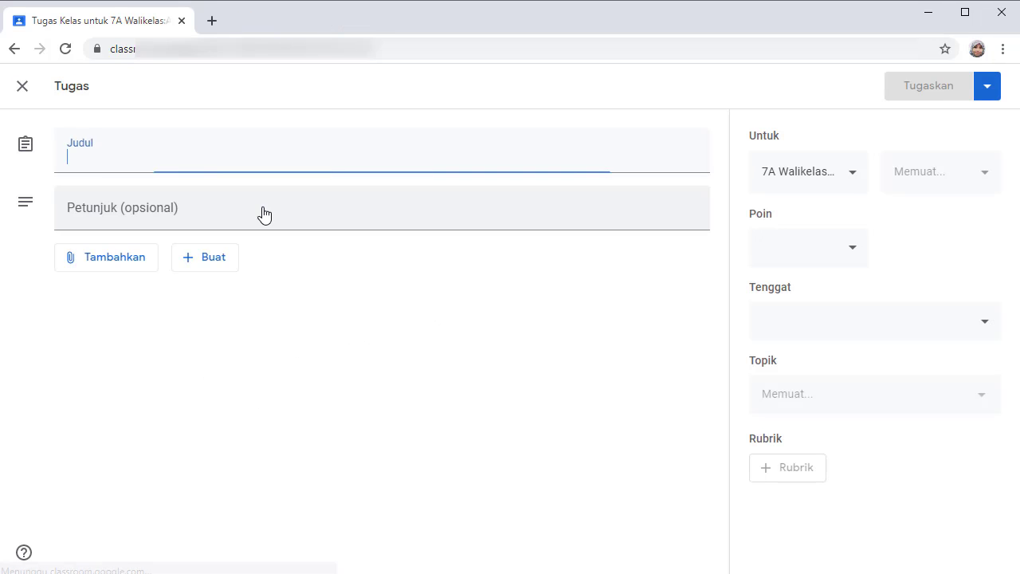
Paste in the assignment title 'Tugas Teks Eksplanasi' and its instructions.
click(188, 155)
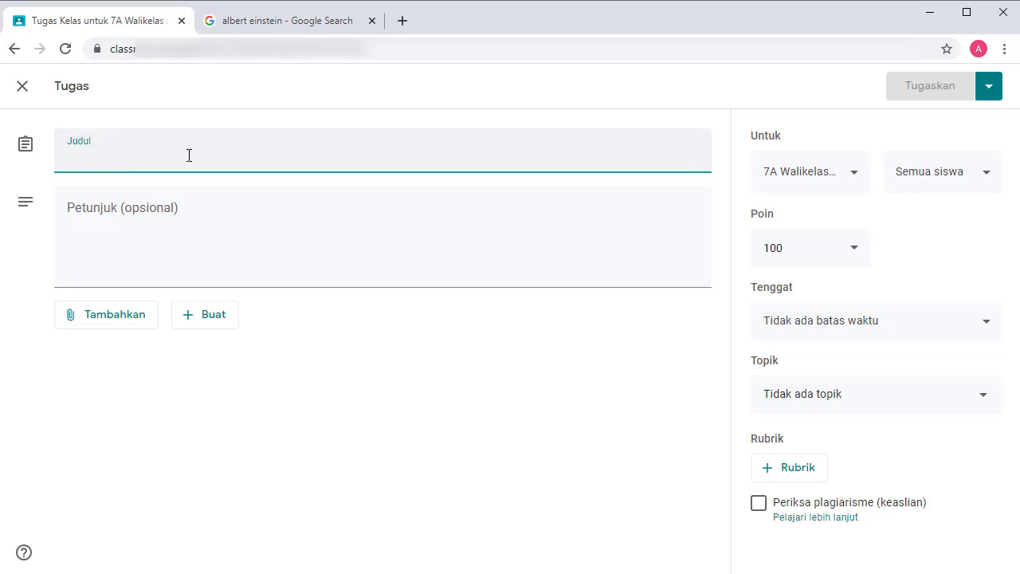
text(Tugas Teks Eksplanasi)
click(165, 216)
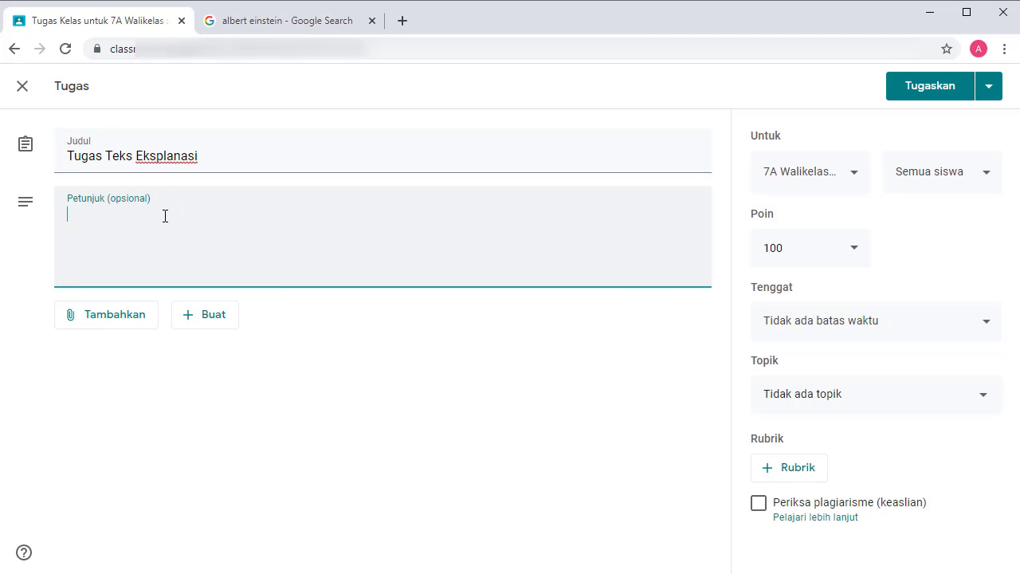
text(Bacalah materi berikut, kemudian jawablah pertanyaan dan unggah jawaban kalian dalam 1 file pdf/jpg sebelum tenggat waktu berakhir)
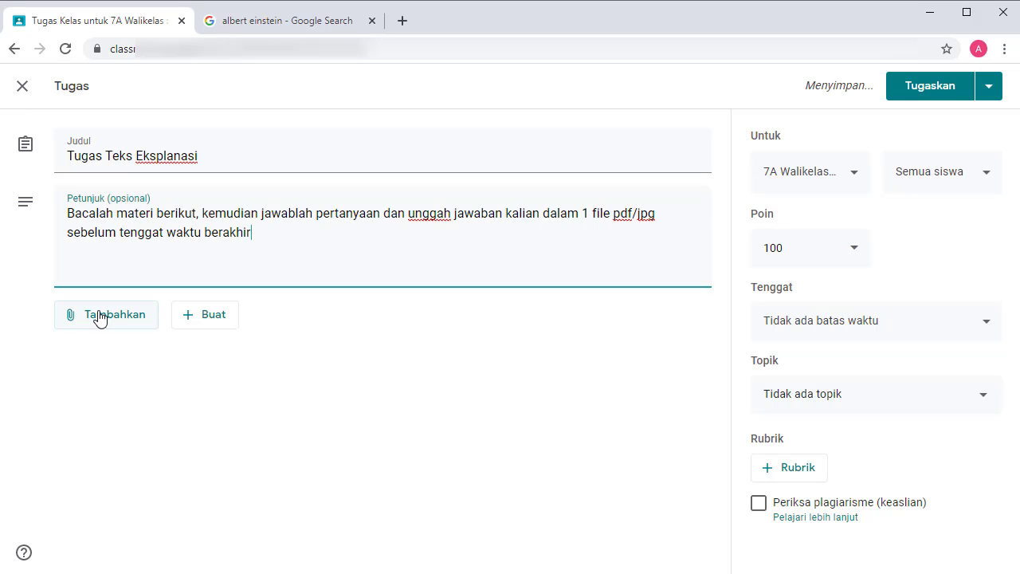
Attach the Albert Einstein slides from My Drive.
click(99, 317)
click(104, 344)
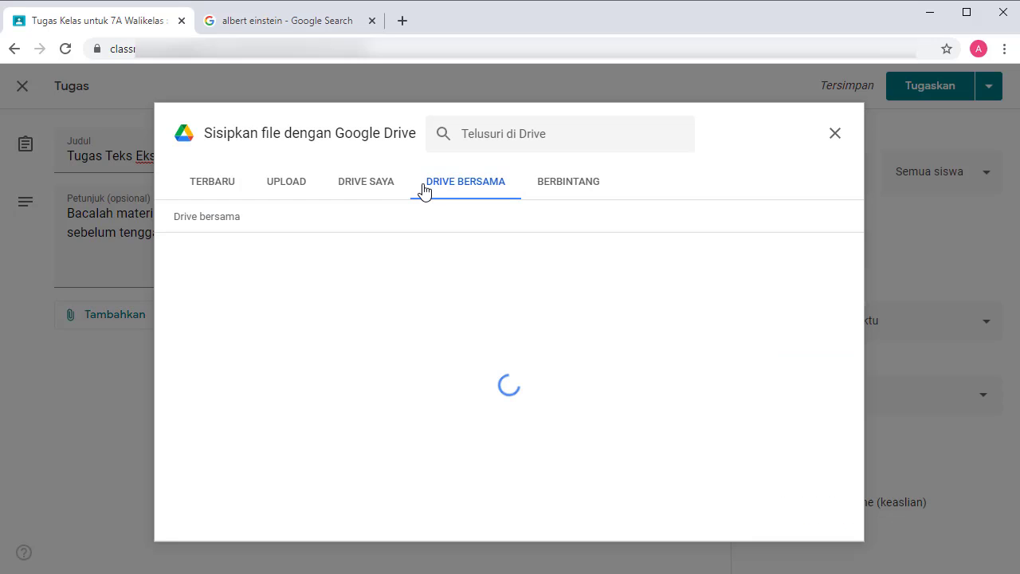
click(368, 185)
click(847, 522)
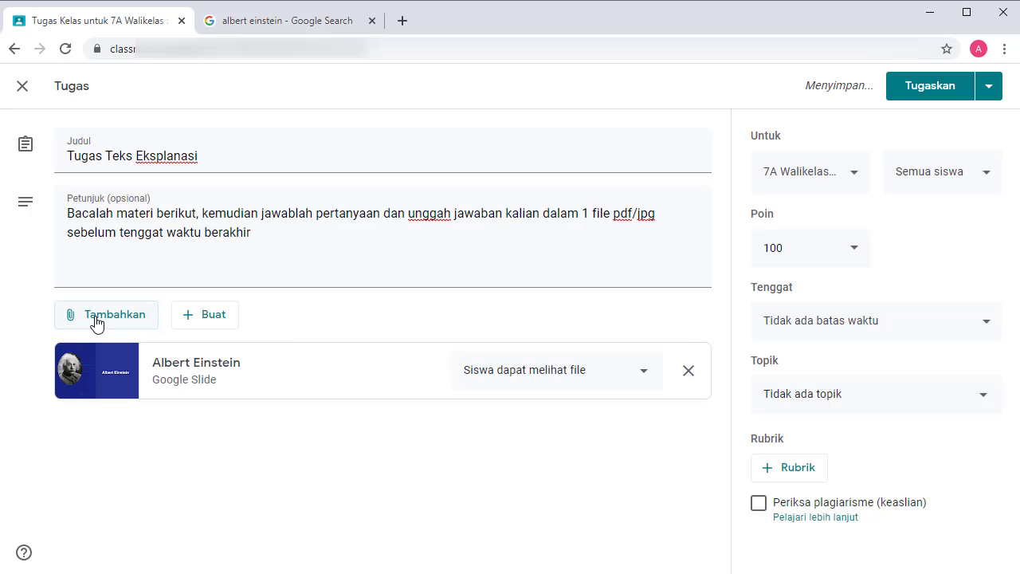
Attach a Wikipedia web link and upload the PDF SOAL SKB kimia.pdf.
click(95, 321)
click(104, 374)
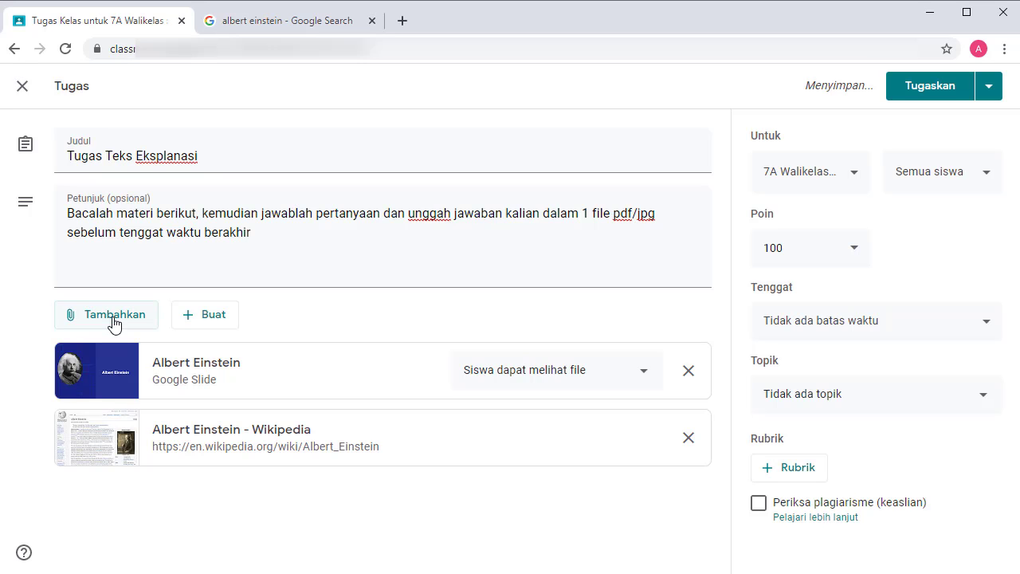
click(114, 323)
click(98, 408)
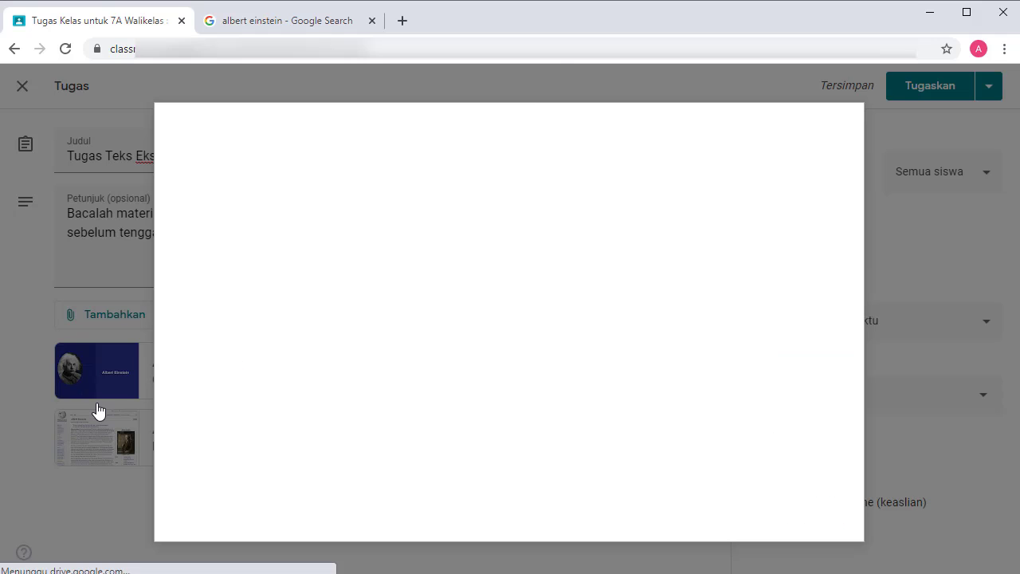
click(499, 416)
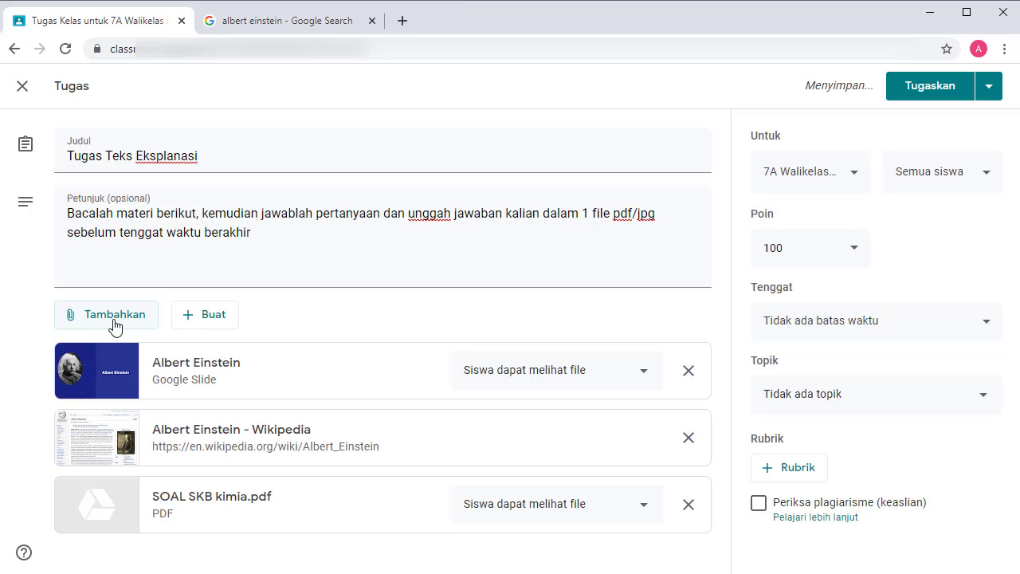
Search YouTube for 'albert einstein' to attach a documentary video.
click(115, 319)
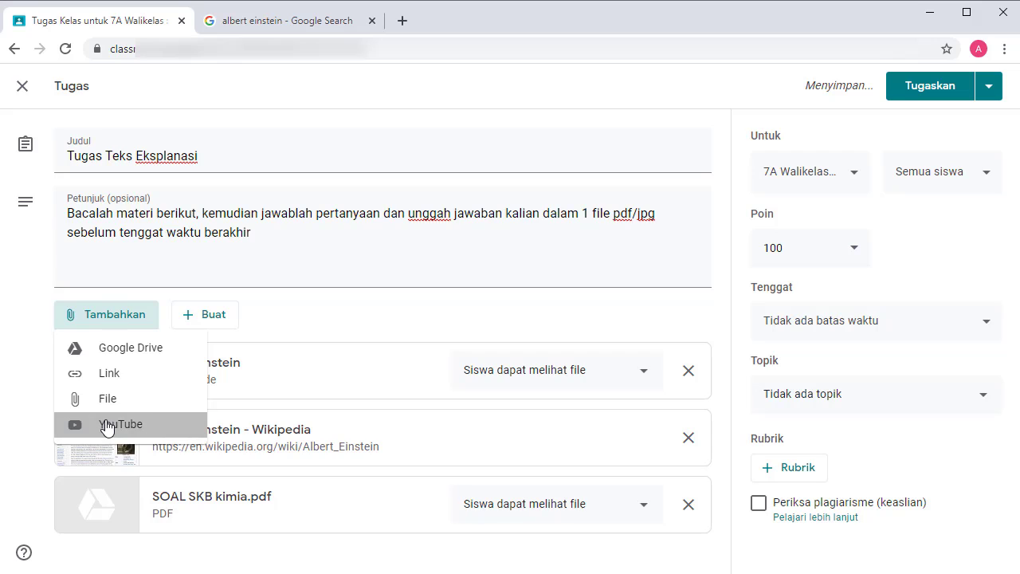
click(108, 426)
text(albert einstein)
key(Return)
click(319, 335)
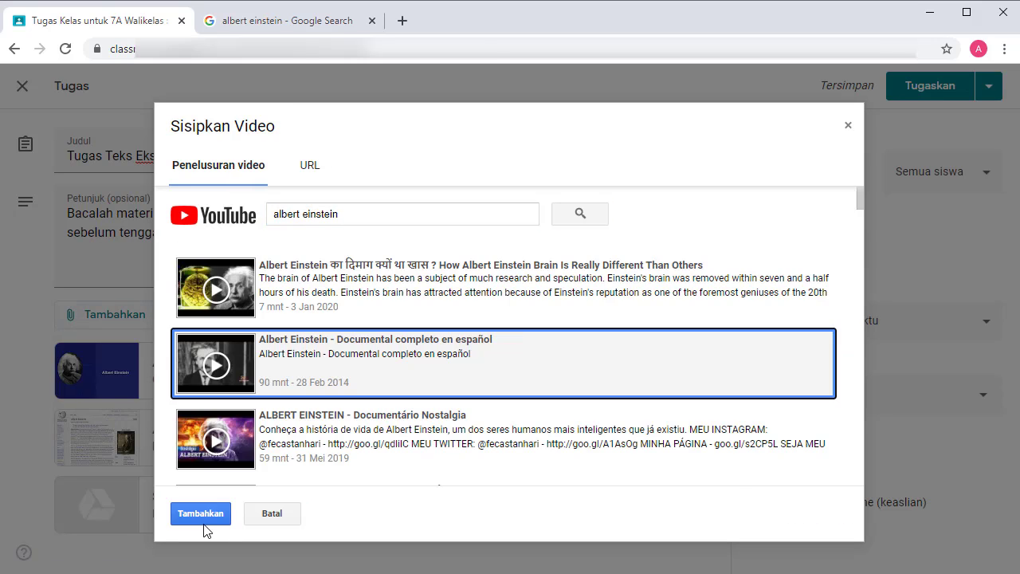
Attach the Einstein documentary, then create a new blank Google Doc and select its title.
click(203, 513)
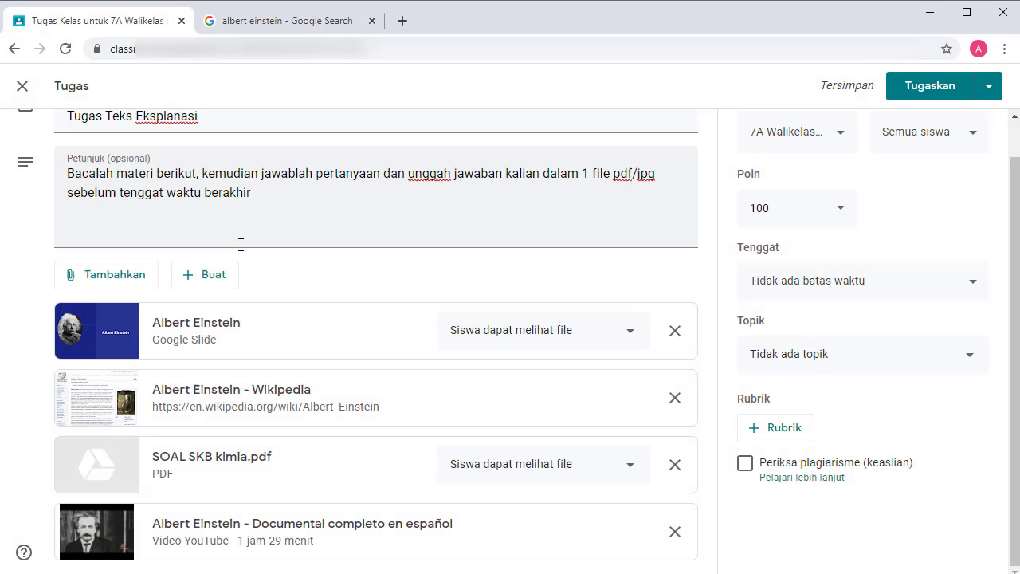
click(216, 274)
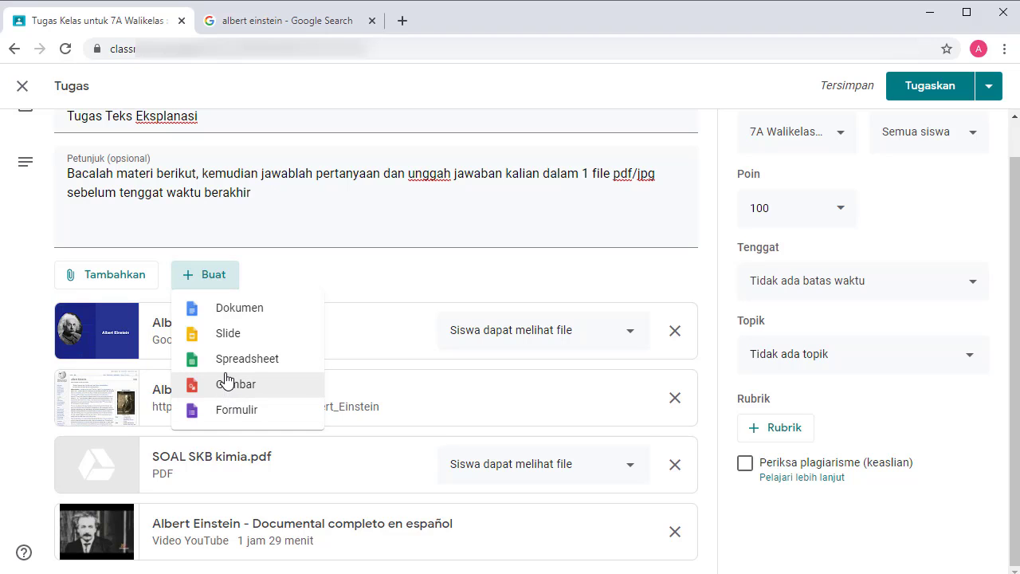
click(236, 317)
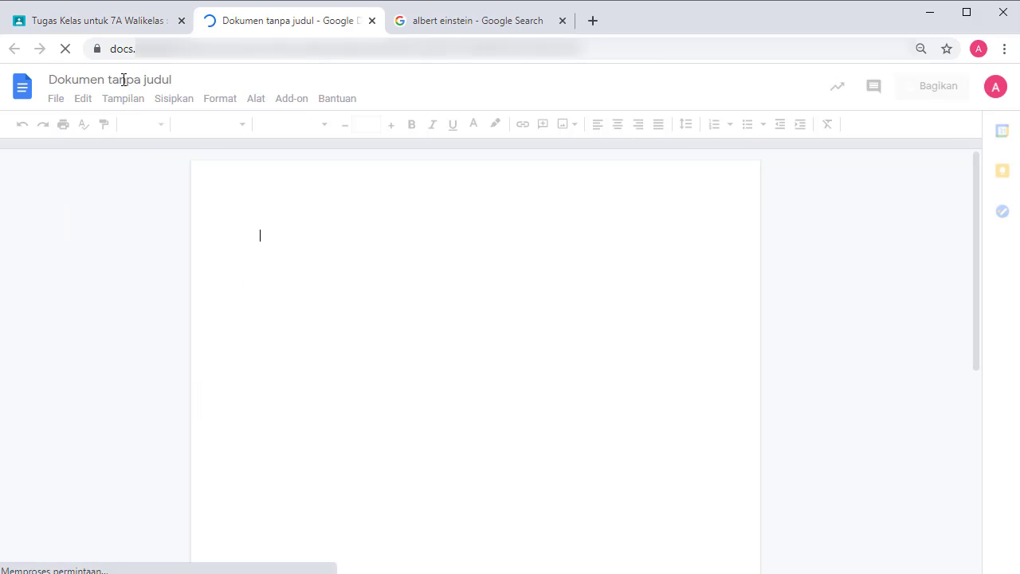
click(123, 80)
Title the document 'Lembar Kerja Siswa', reload it, and return to the Classroom assignment.
text(Lembar Kerja Siswa)
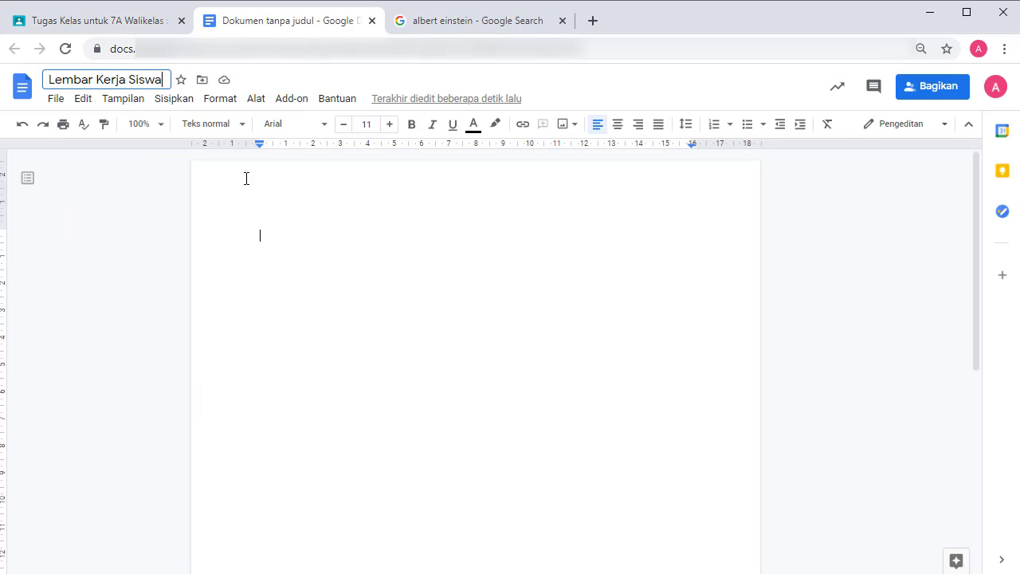
key(Return)
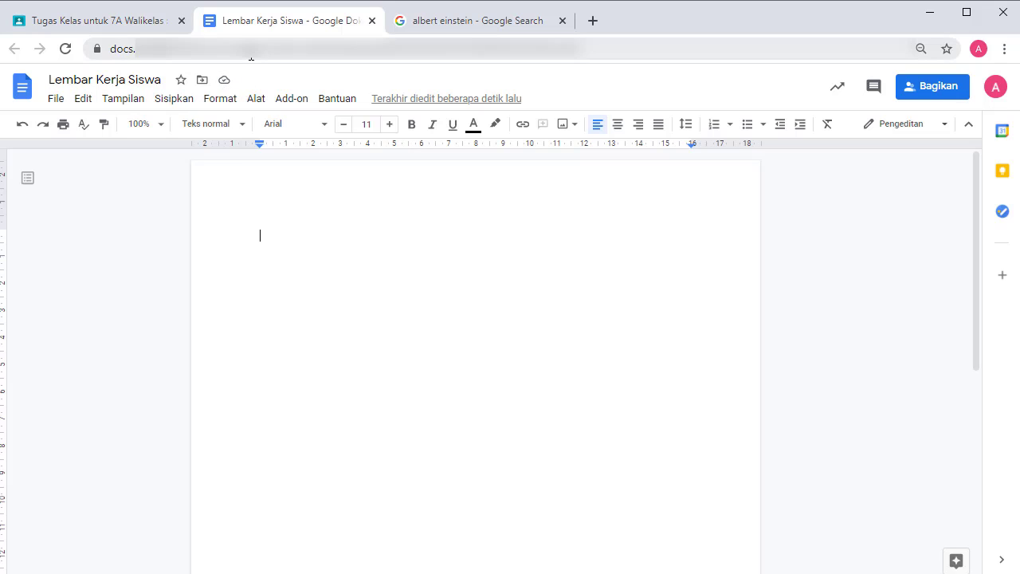
click(251, 52)
key(Return)
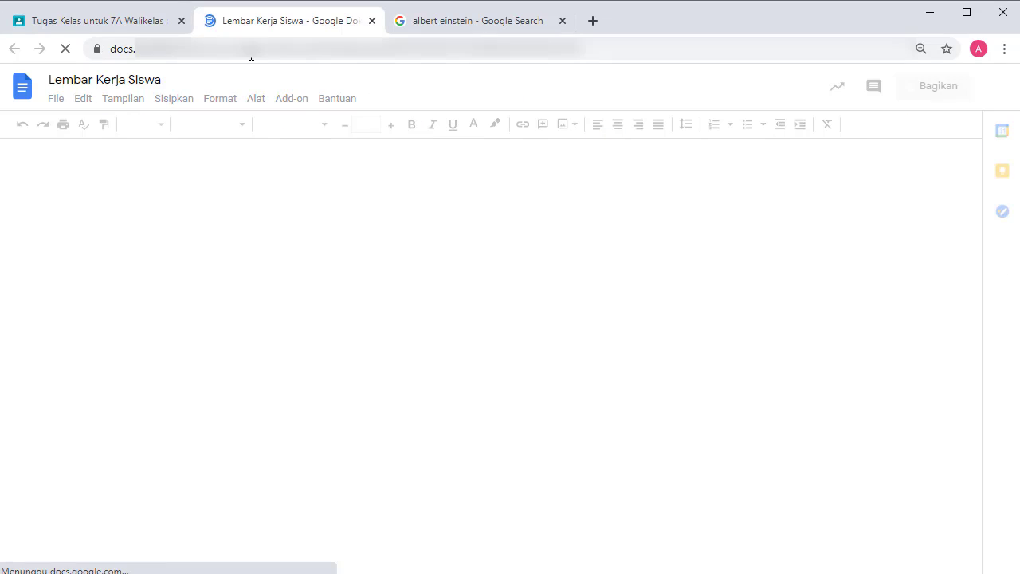
click(94, 21)
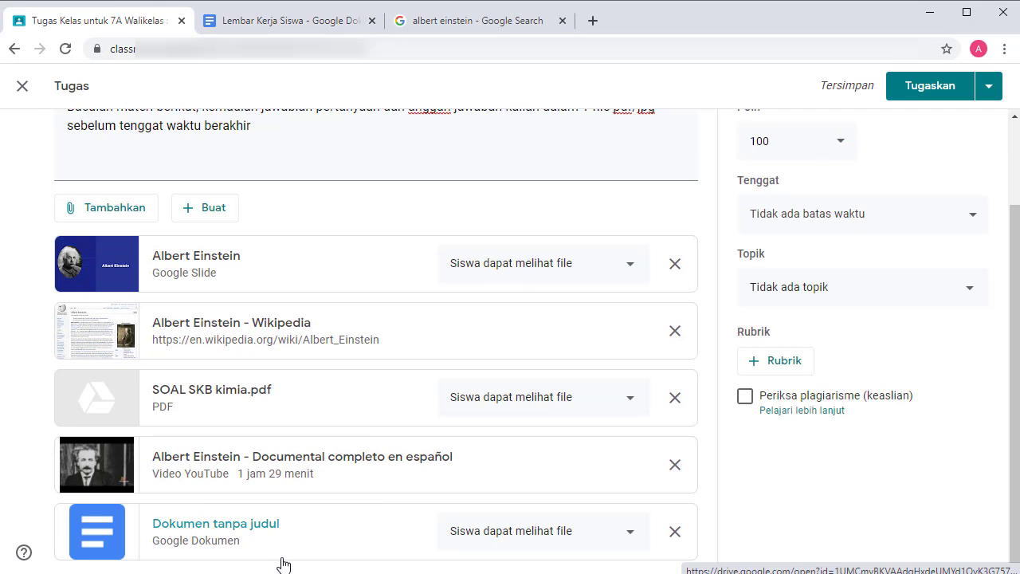
Set the Albert Einstein slides to 'Buat salinan untuk setiap siswa'.
click(610, 274)
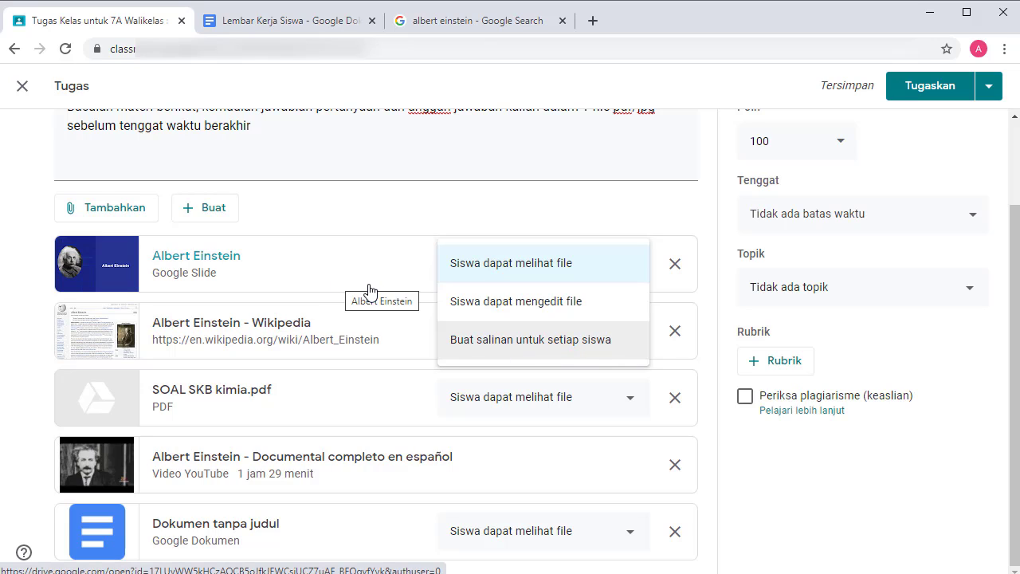
click(478, 351)
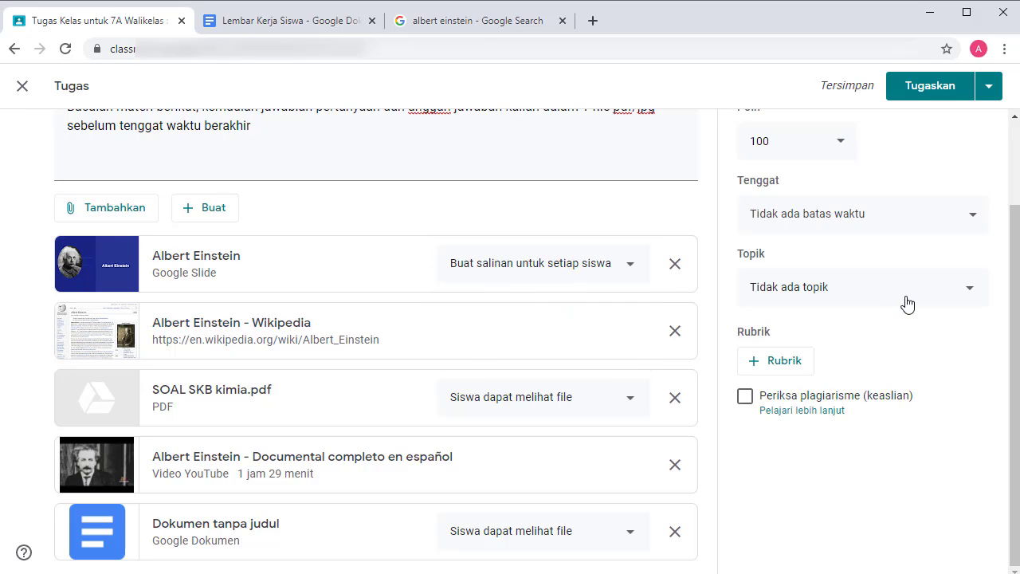
drag(1016, 307, 1016, 223)
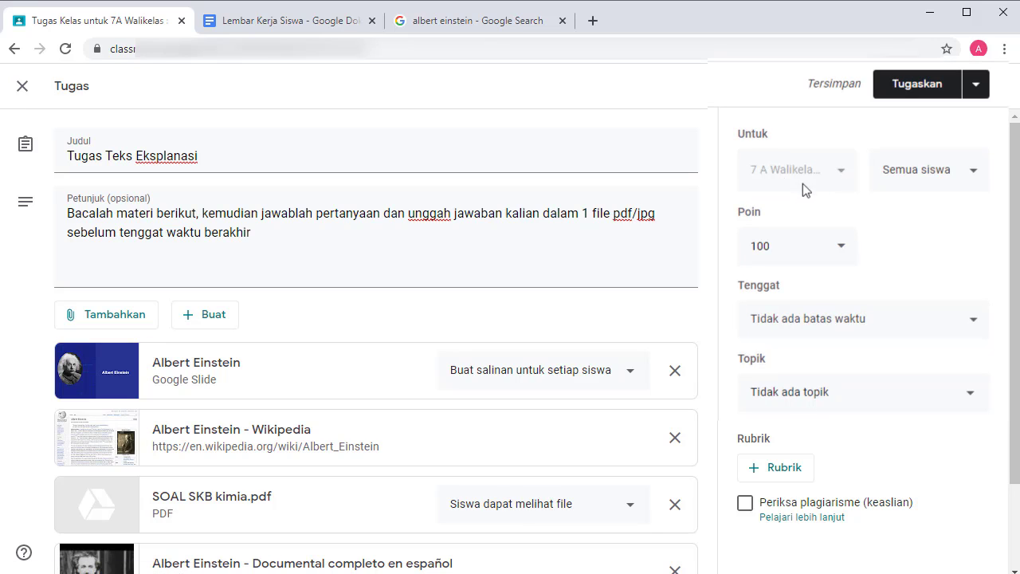
Adjust the student selection and grading options, ending with 100 points.
click(973, 176)
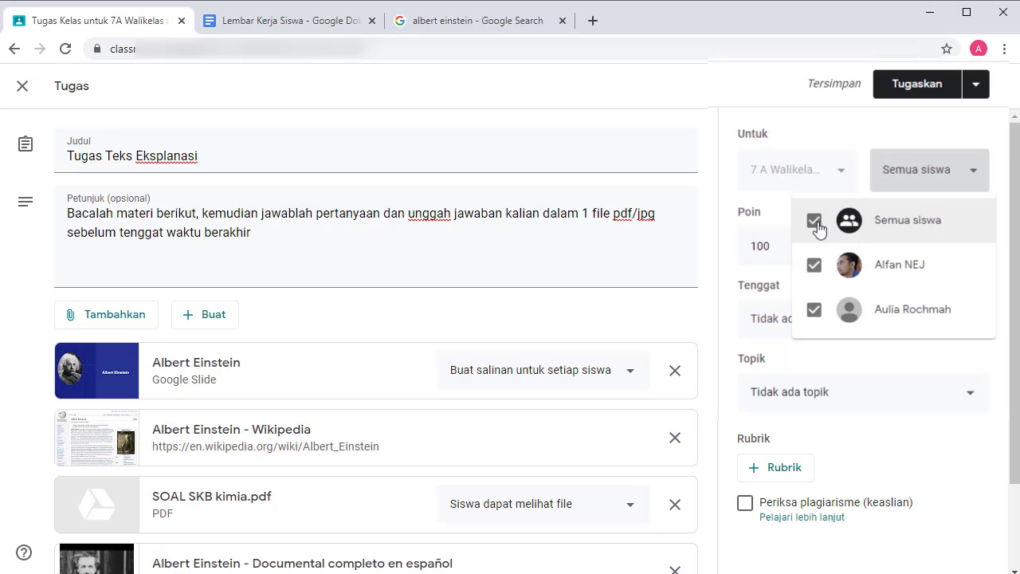
click(814, 228)
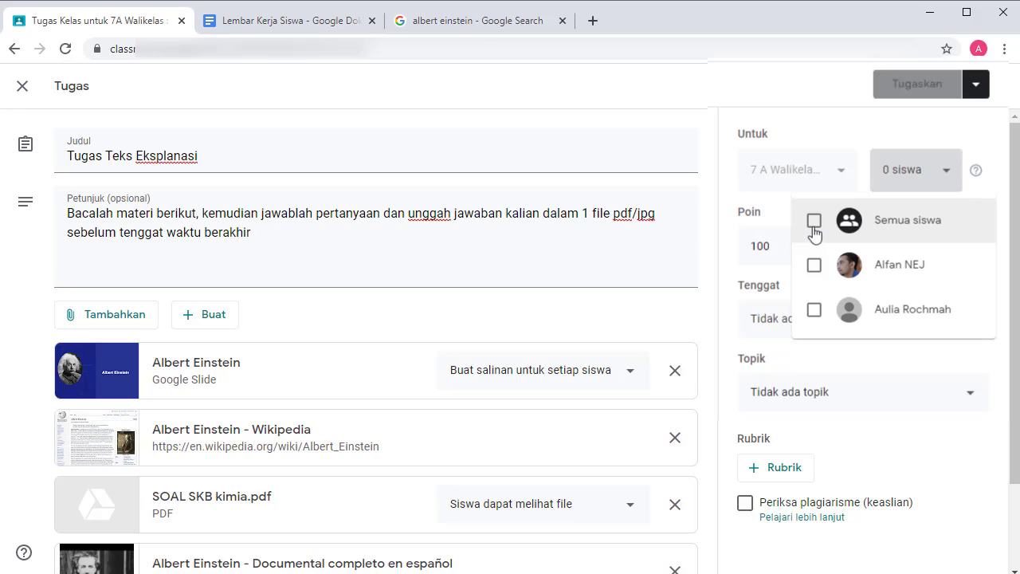
click(815, 265)
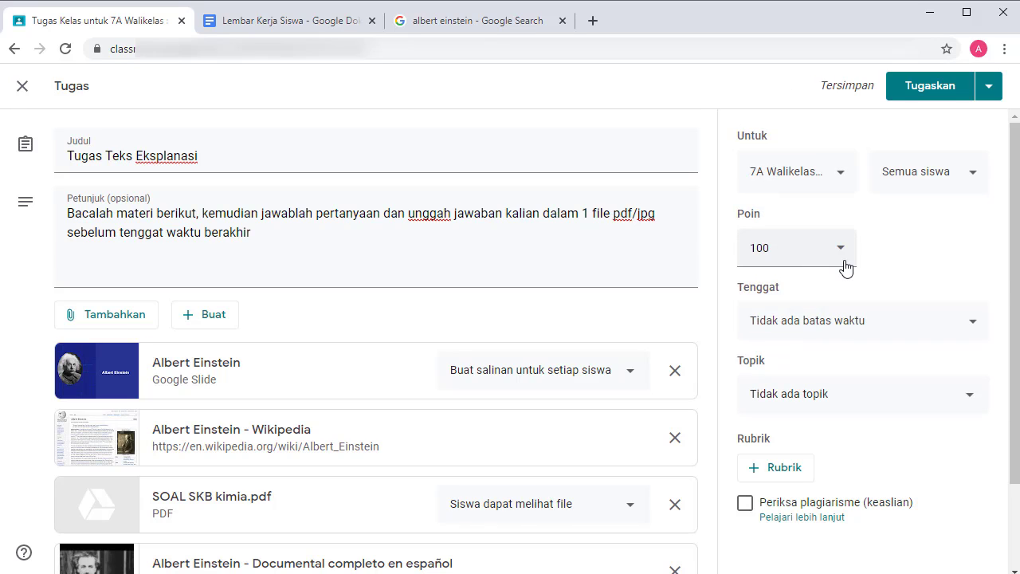
click(841, 254)
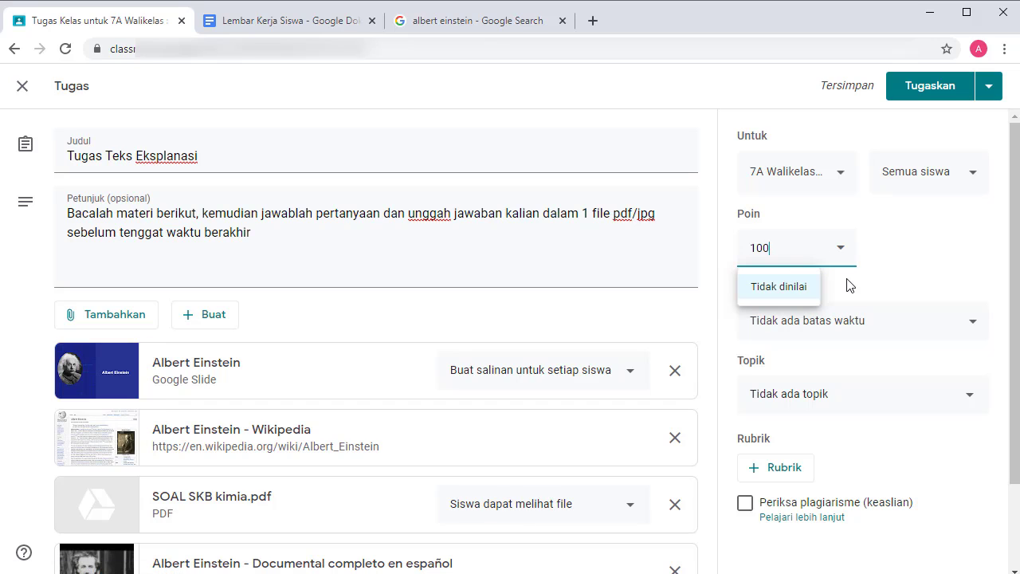
click(794, 290)
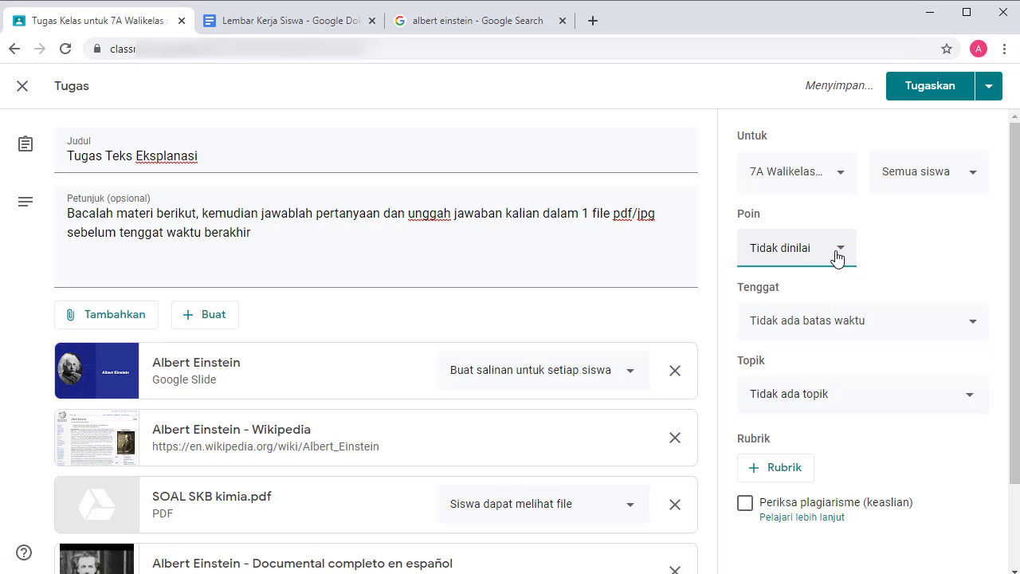
click(839, 251)
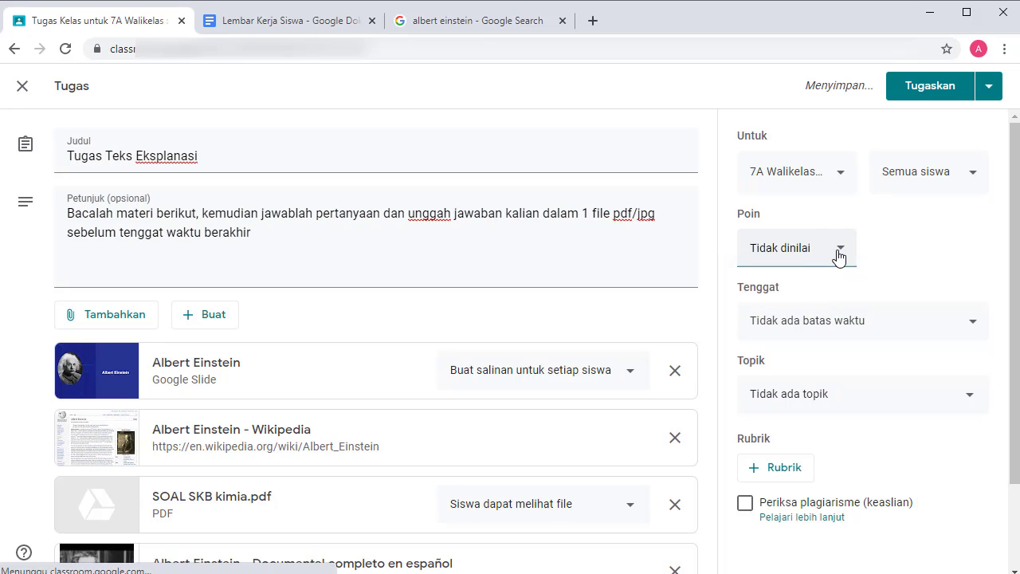
Set the due date to tomorrow at 23.59.
click(880, 341)
click(900, 391)
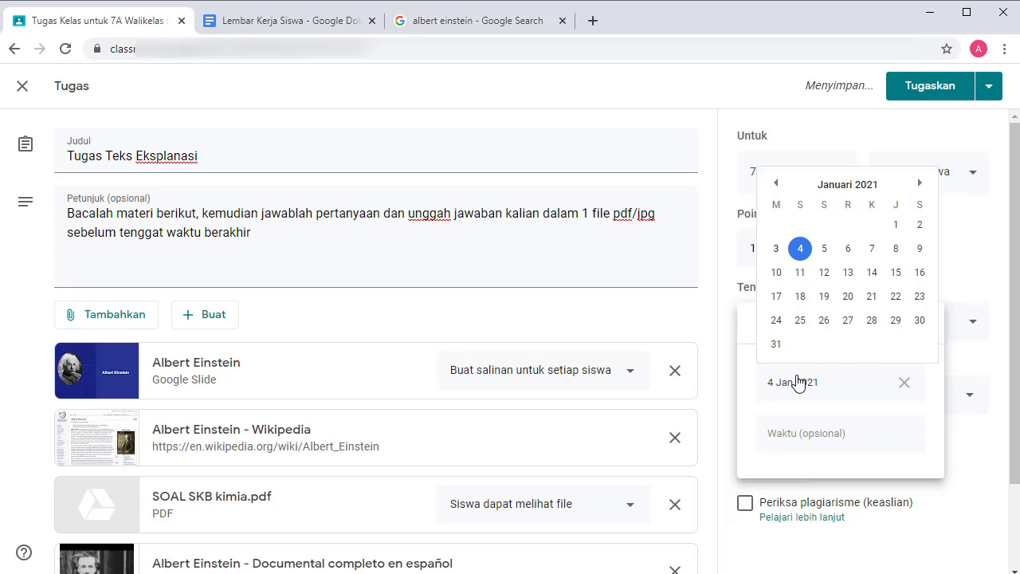
click(787, 433)
click(945, 399)
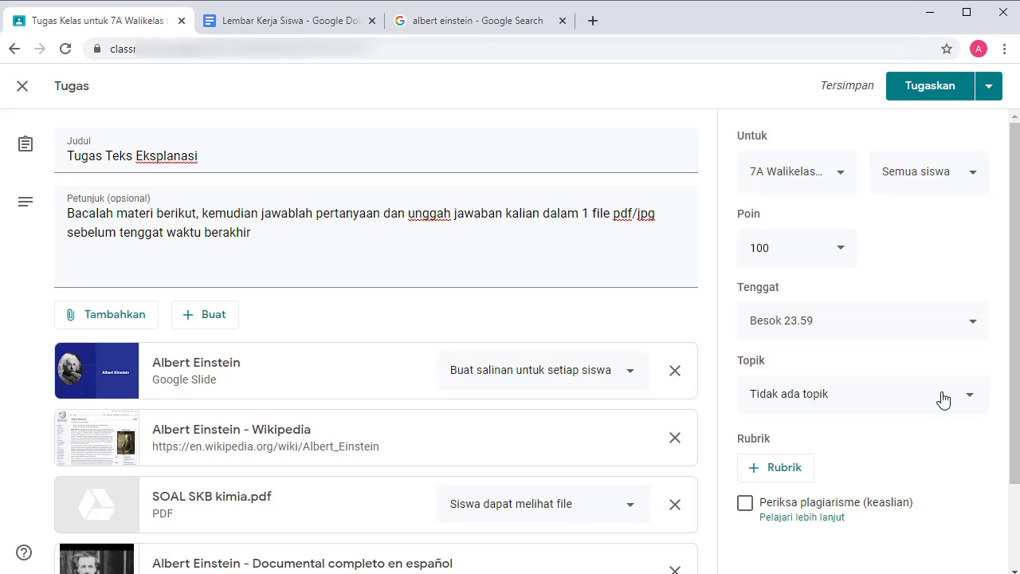
Create the new topic 'Teks Eksplanasi' for the assignment.
click(944, 400)
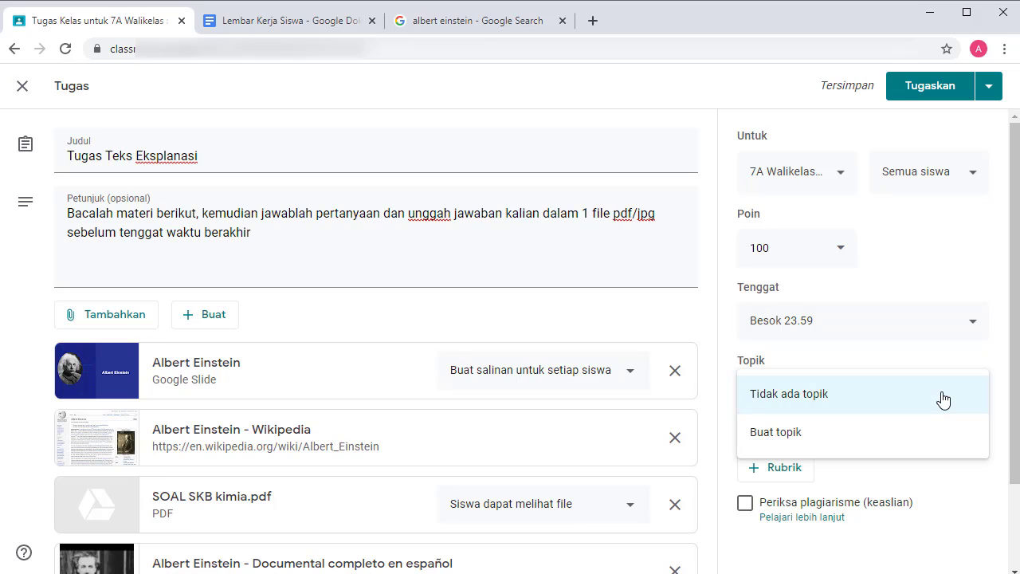
click(844, 434)
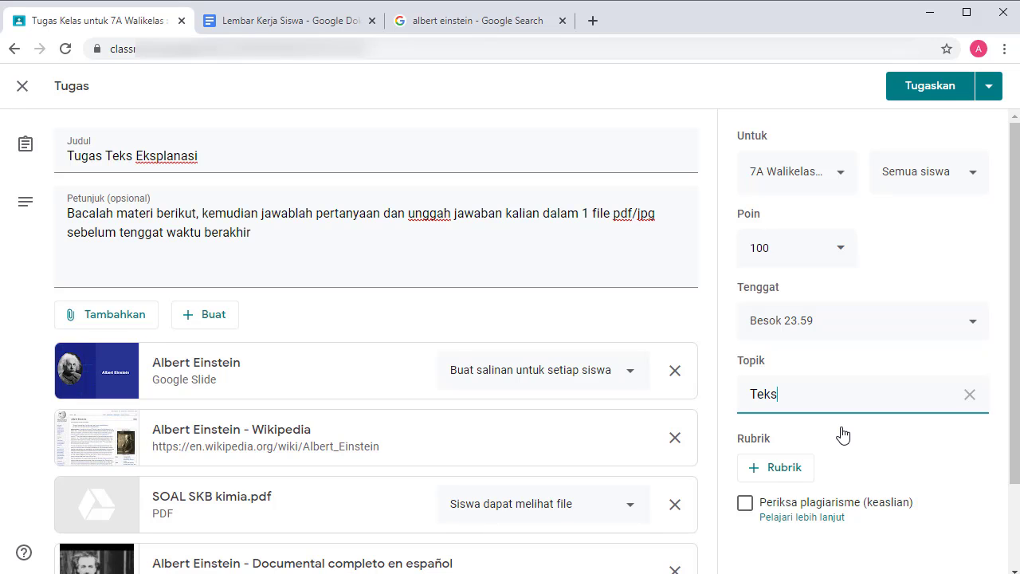
text(Teks Eksplanasi)
scroll(829, 424, down, 1)
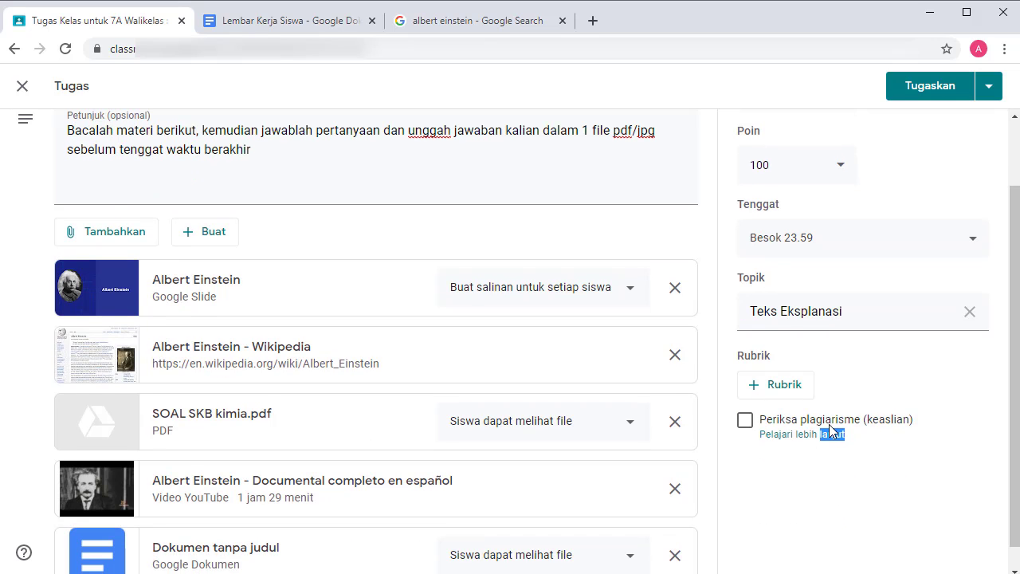
Create a new rubric with criterion title 'Rubrik' and its Tugas membuat teks eksplanasi description.
click(772, 386)
click(778, 414)
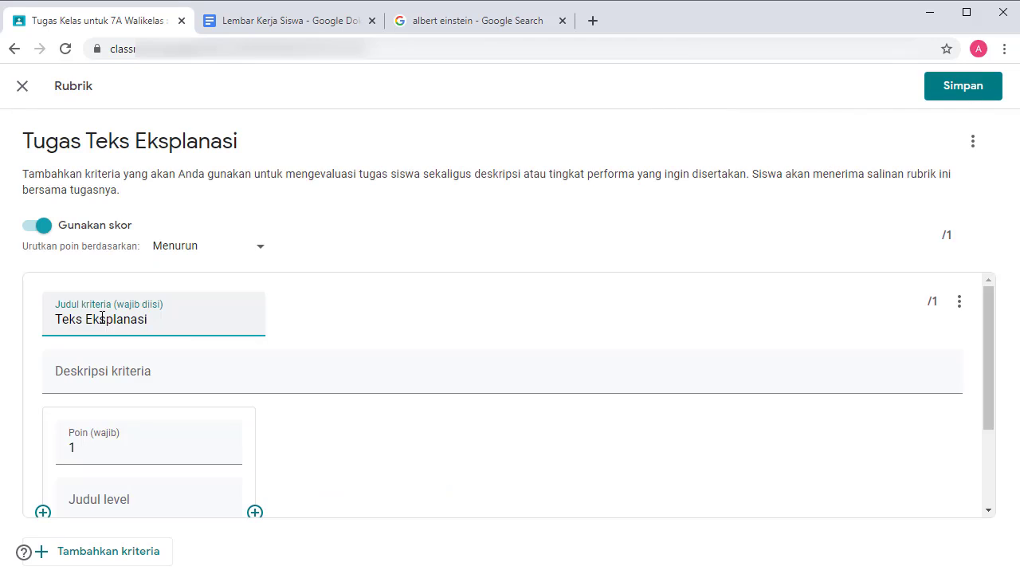
text(Rubrik)
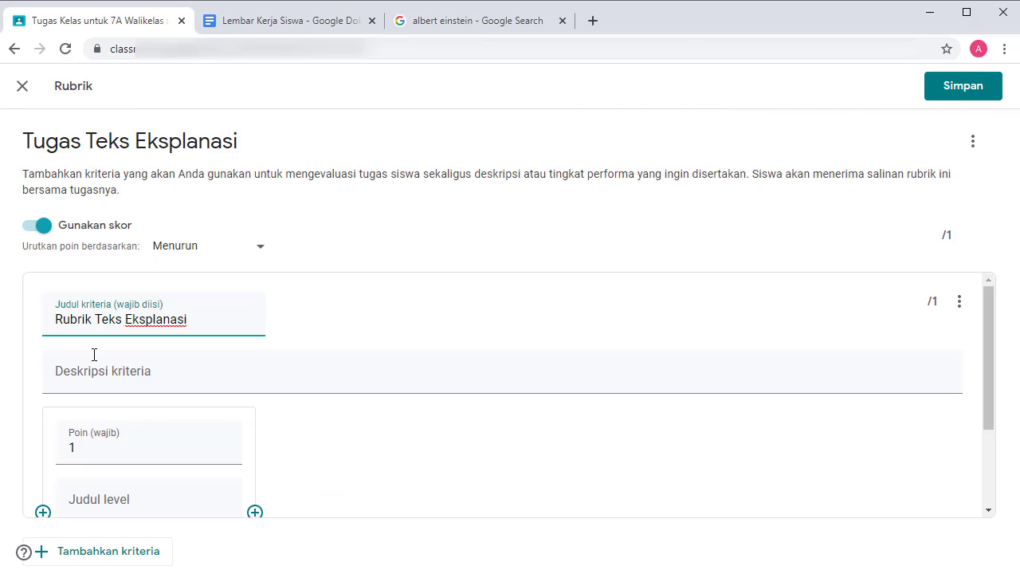
click(99, 382)
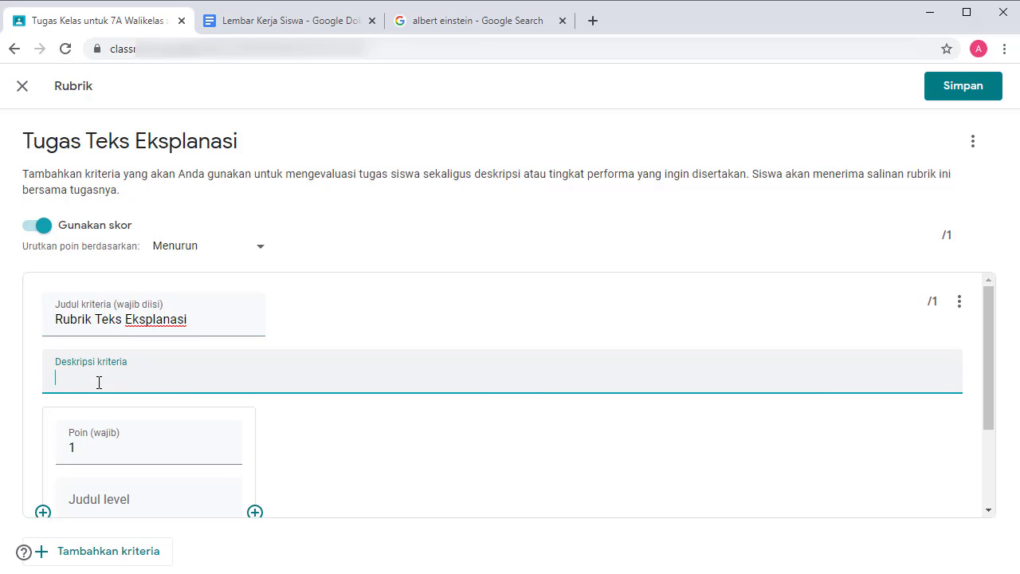
text(Tugas membuat teks eksplanasi)
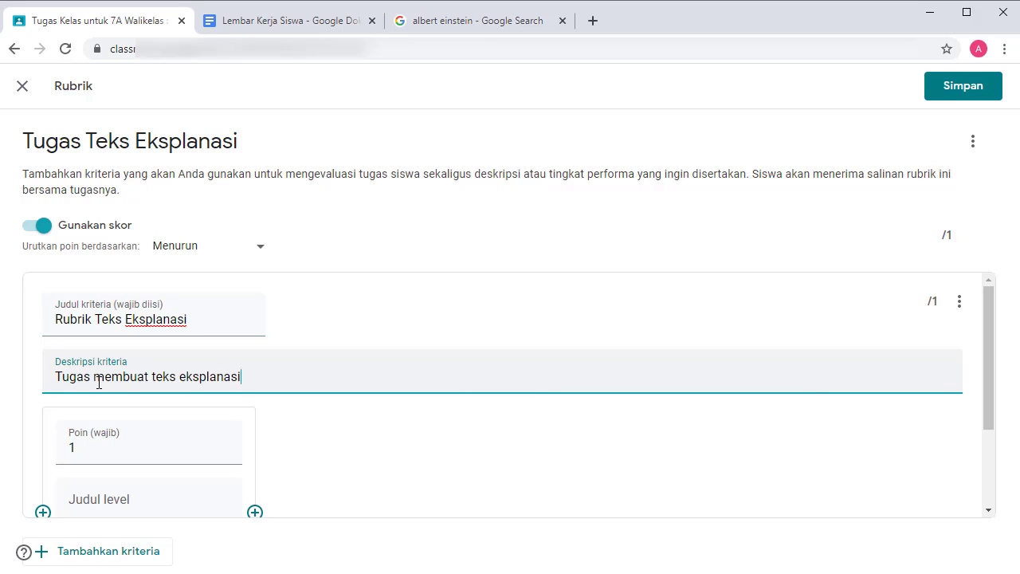
Fill the first level: 100 points, 'Sangat Baik', with a pasted description.
click(147, 451)
scroll(146, 452, down, 2)
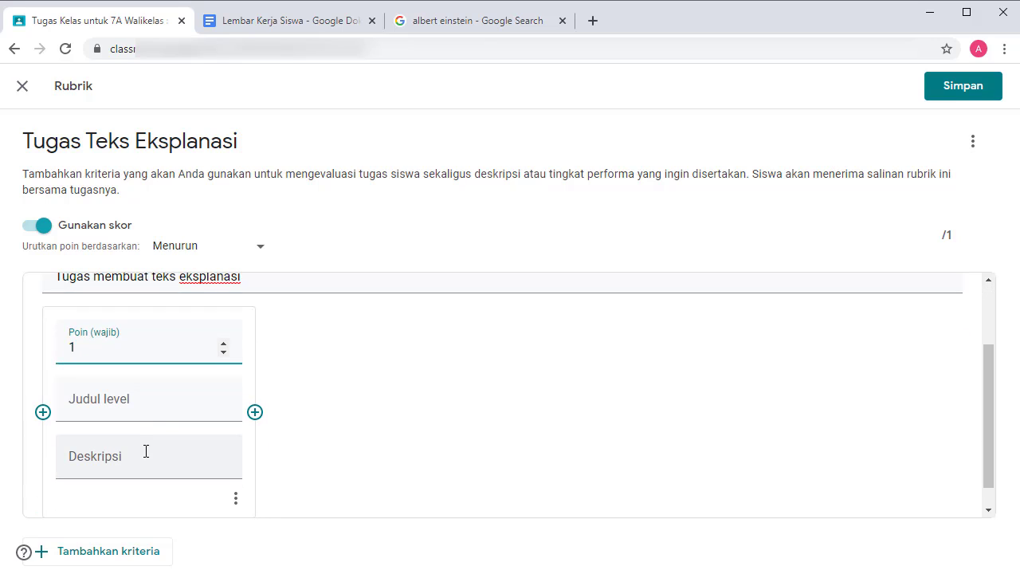
text(00)
click(104, 414)
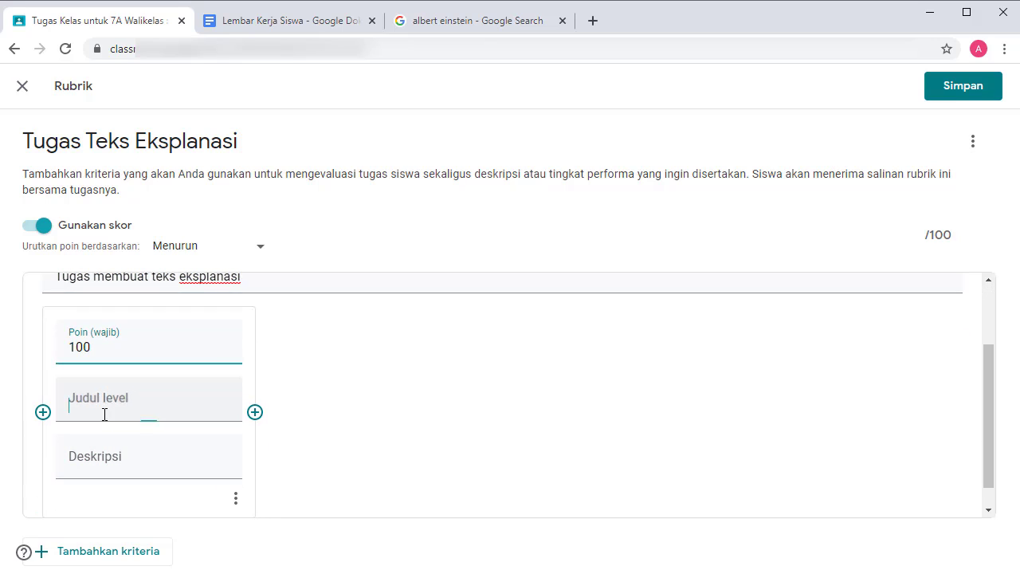
text(Sanga)
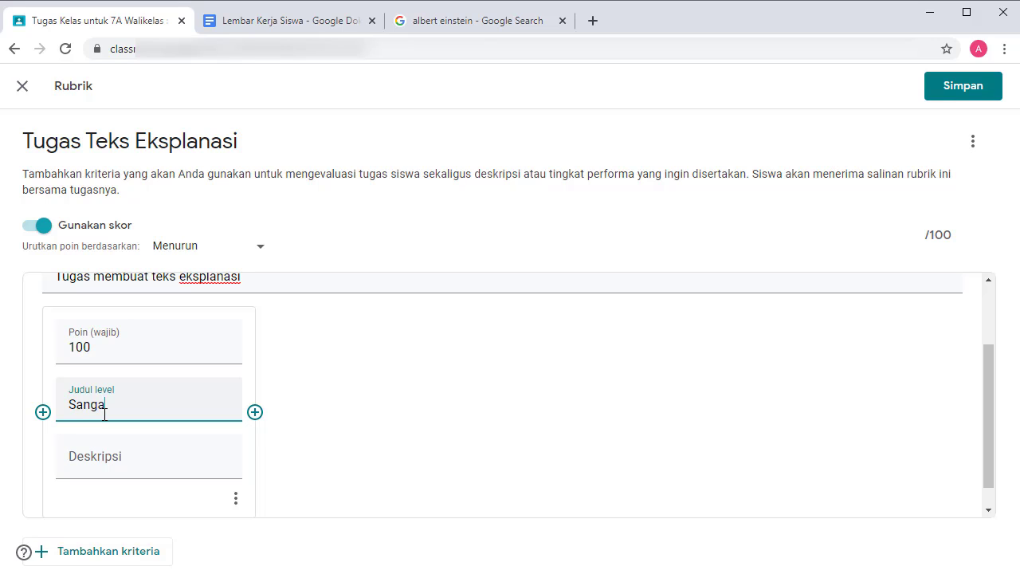
text(t Baik)
click(87, 466)
text(sesuai struktur teks eksplanasi, menggunakan kalimat baku, mengumpulkan tepat waktu)
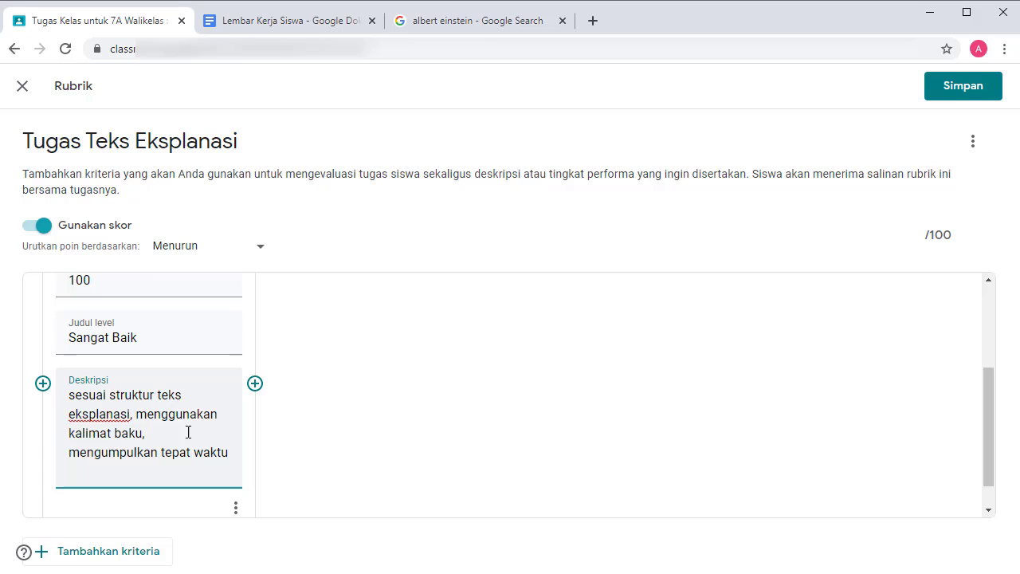
Add a second level 'Baik' worth 85 and select the first description for reuse.
click(255, 385)
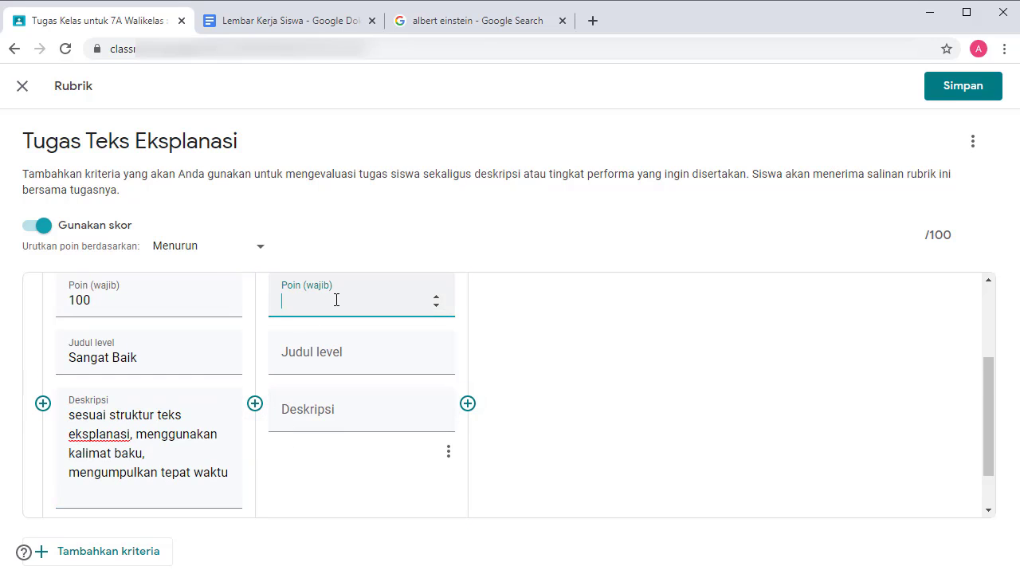
text(85)
click(352, 349)
text(Baik)
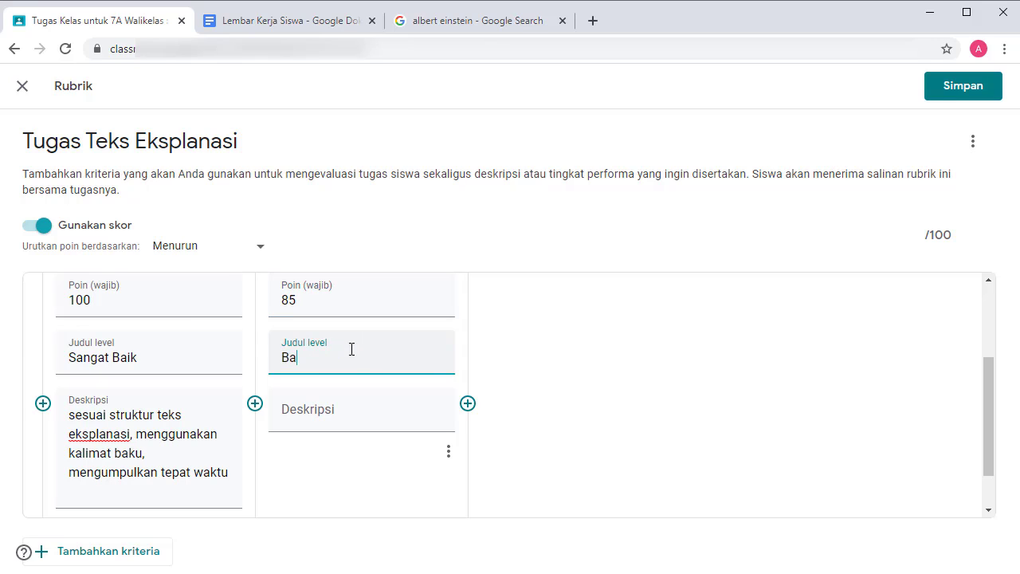
click(153, 451)
key(ctrl+a)
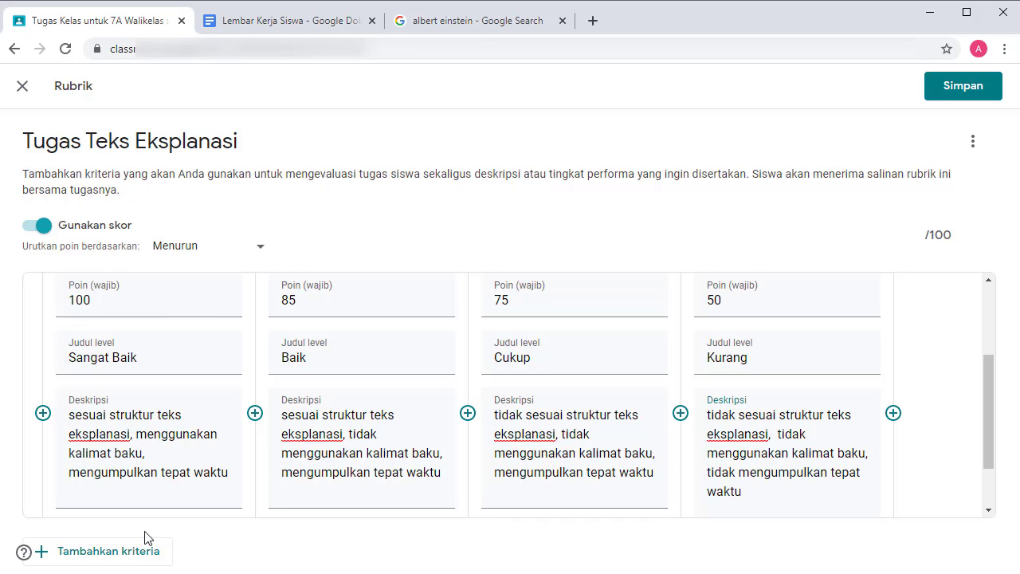
Add a 'Rubrik kuis' criterion, delete it again, and save the 100-point rubric.
click(72, 556)
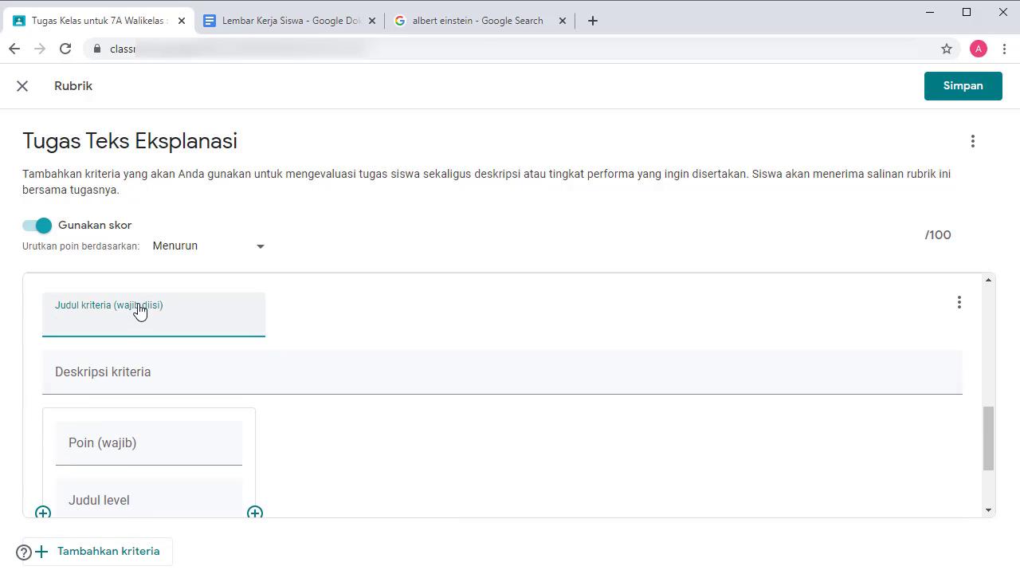
text(Rubrik kuis)
key(Return)
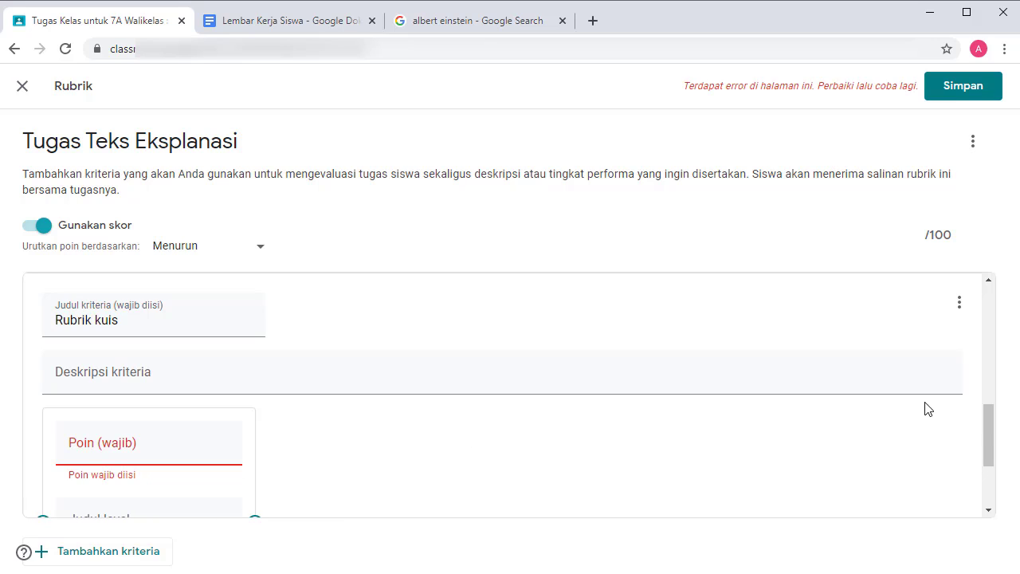
drag(991, 436, 991, 455)
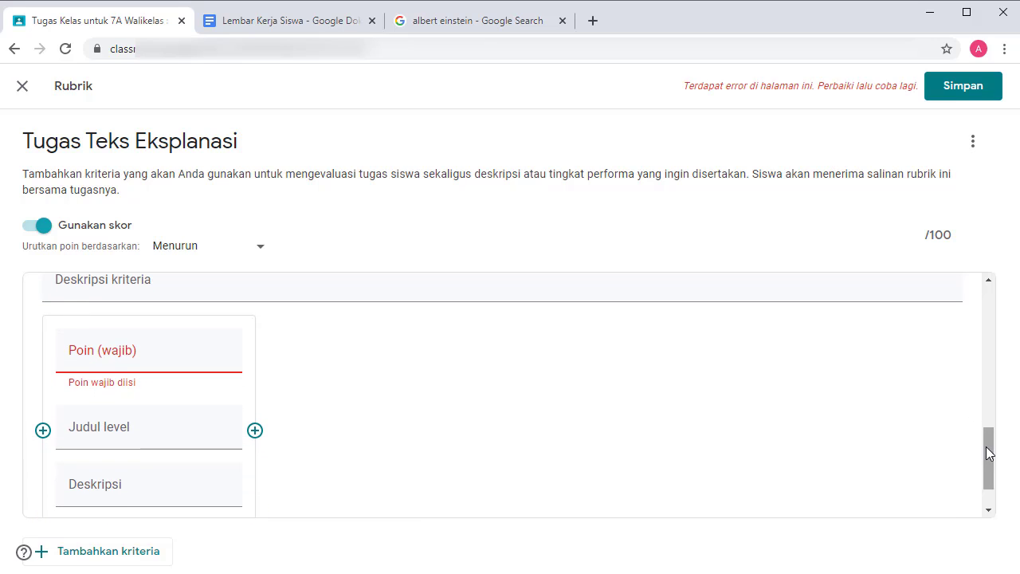
click(987, 404)
click(960, 400)
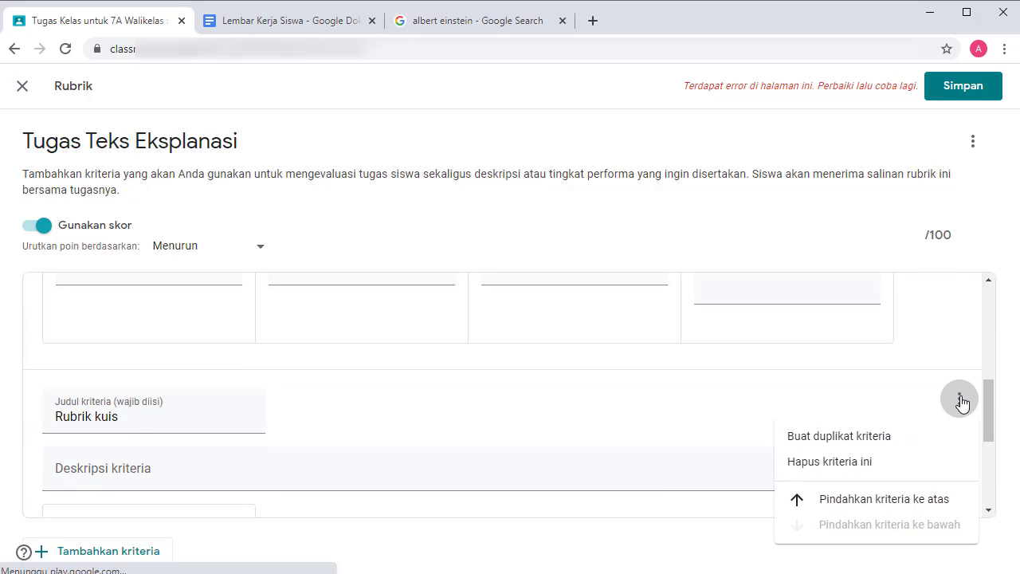
click(861, 462)
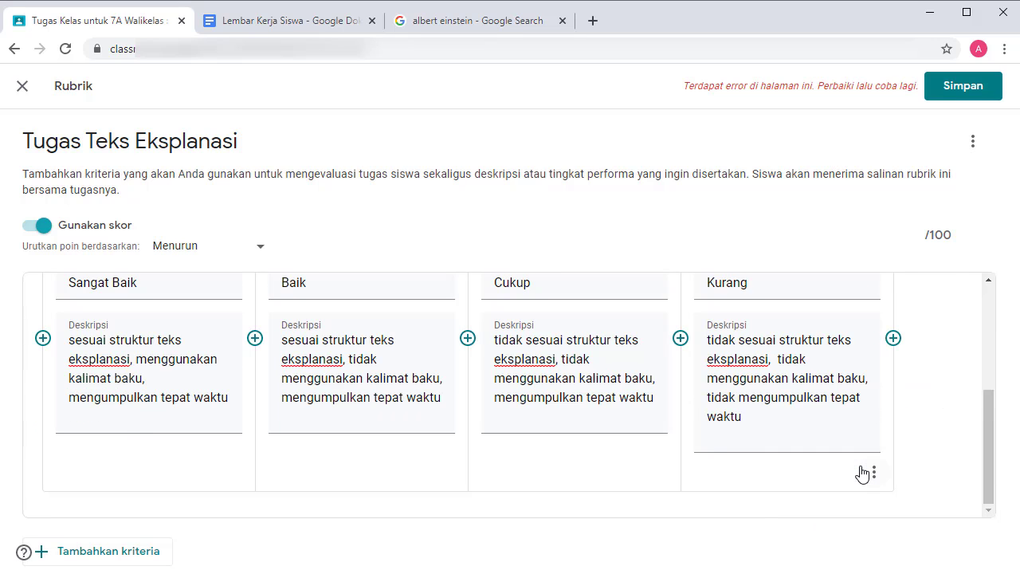
click(957, 87)
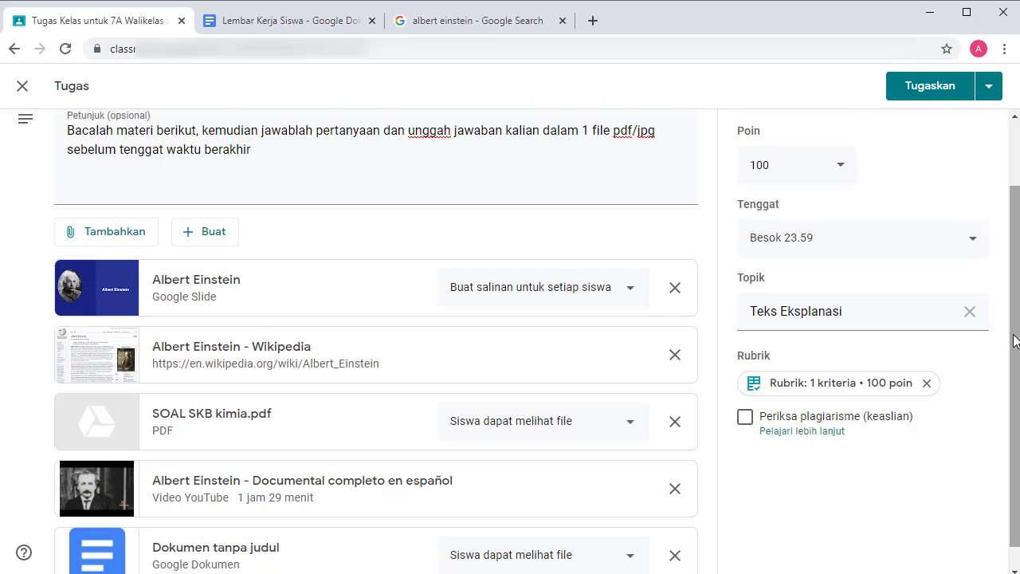
Enable originality reports on Tugas Teks Eksplanasi and schedule it for Besok 23.59.
click(746, 418)
click(710, 391)
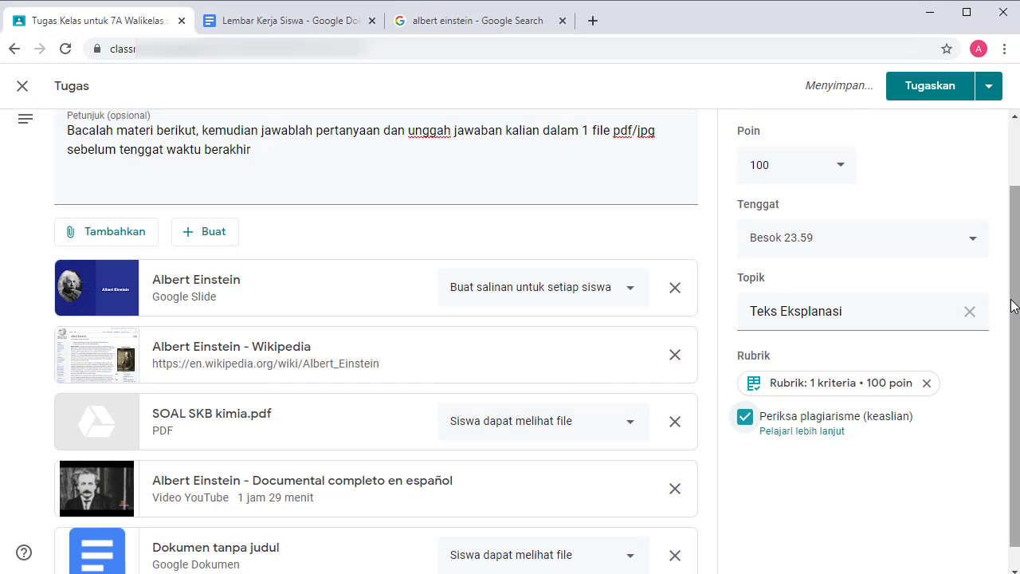
click(990, 87)
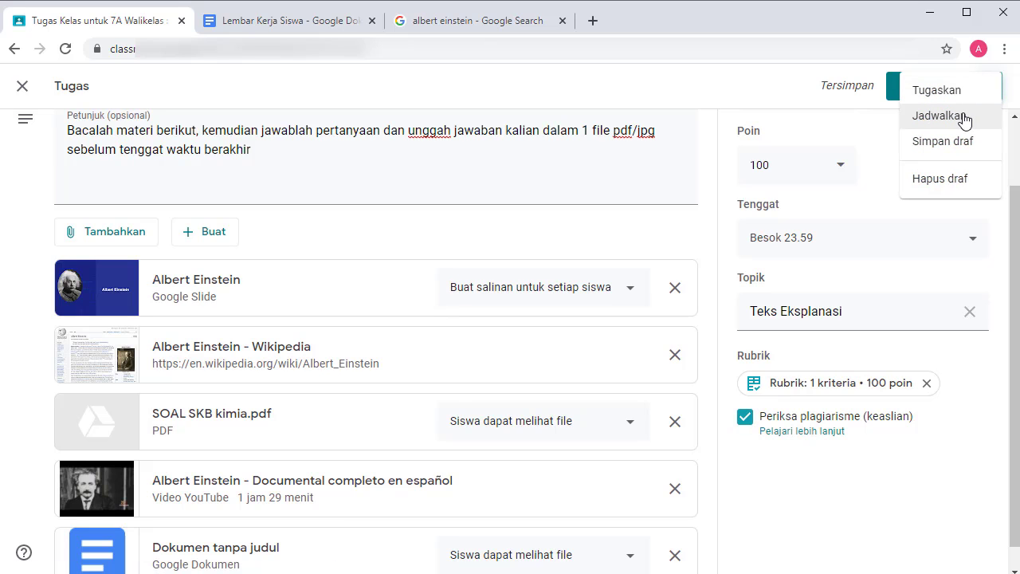
click(963, 116)
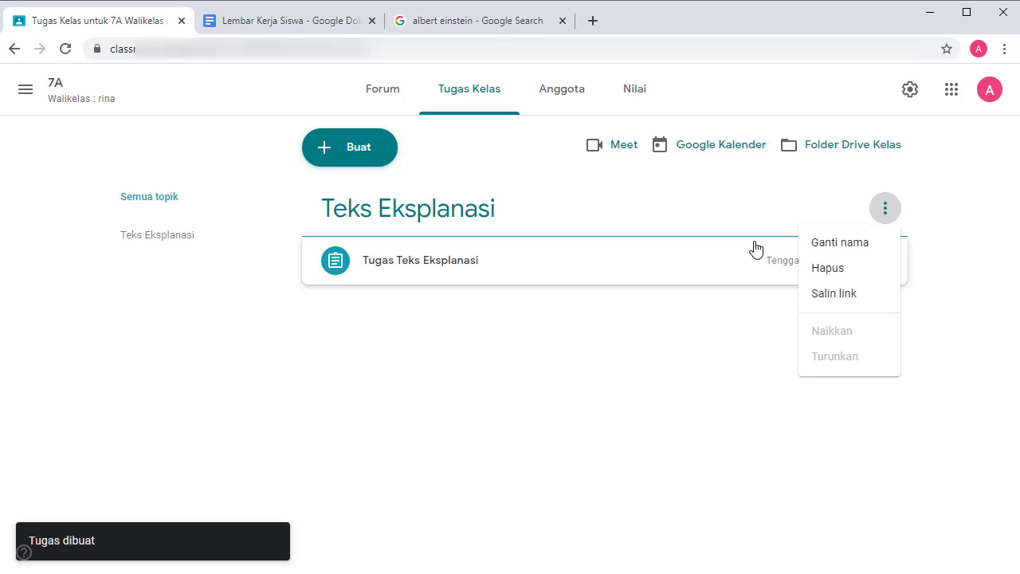
click(775, 319)
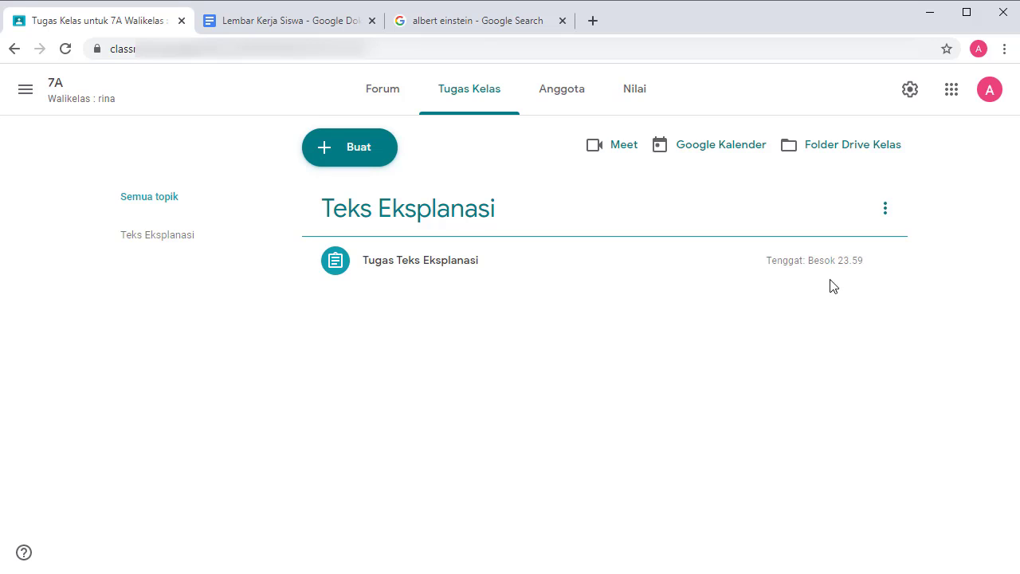
click(884, 262)
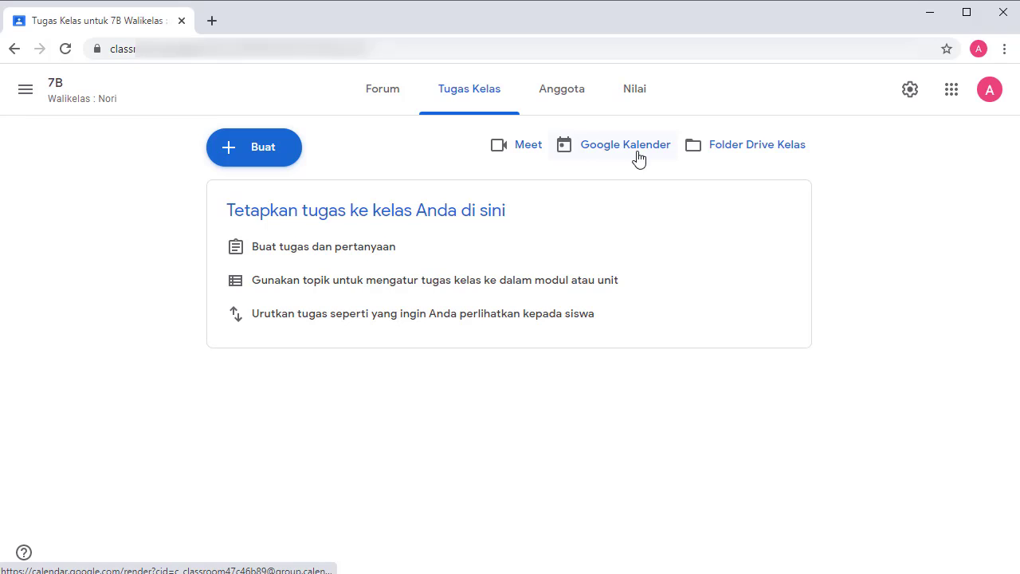
Open the class Drive folder and dismiss the Drive for desktop promotion.
click(701, 158)
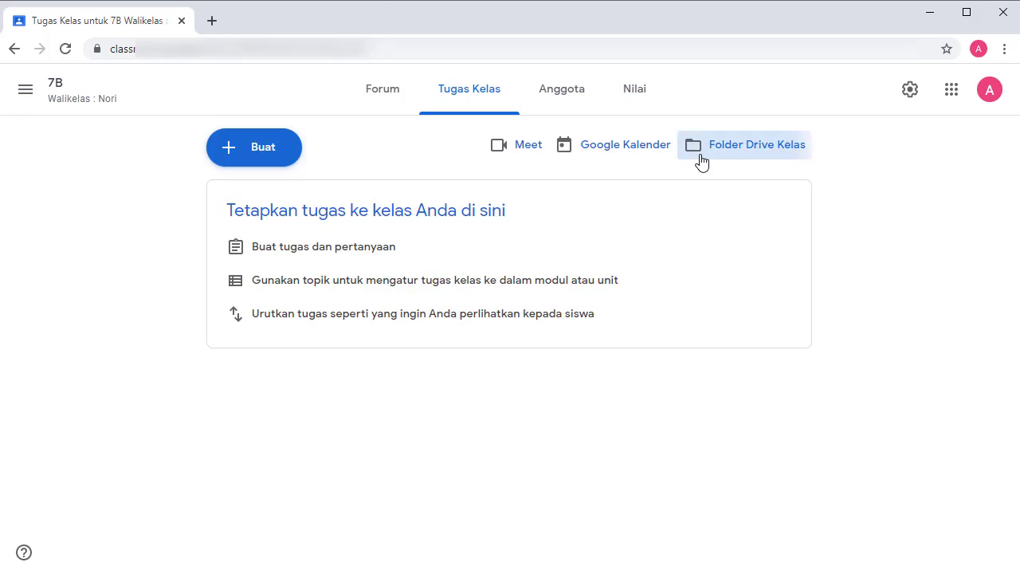
click(184, 510)
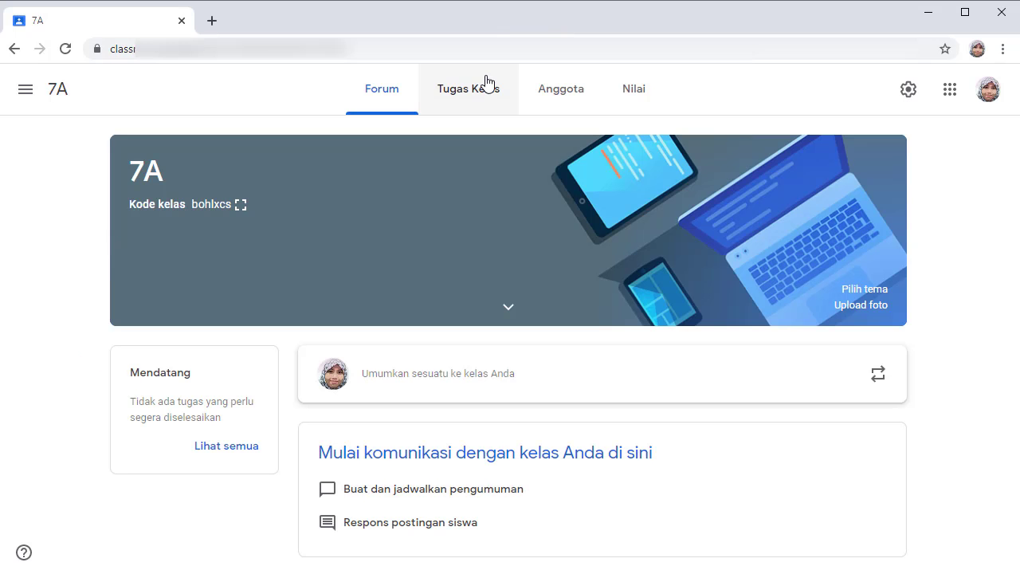
From the Anggota list, invite a co-teacher to class 7A by entering their e-mail address.
click(556, 102)
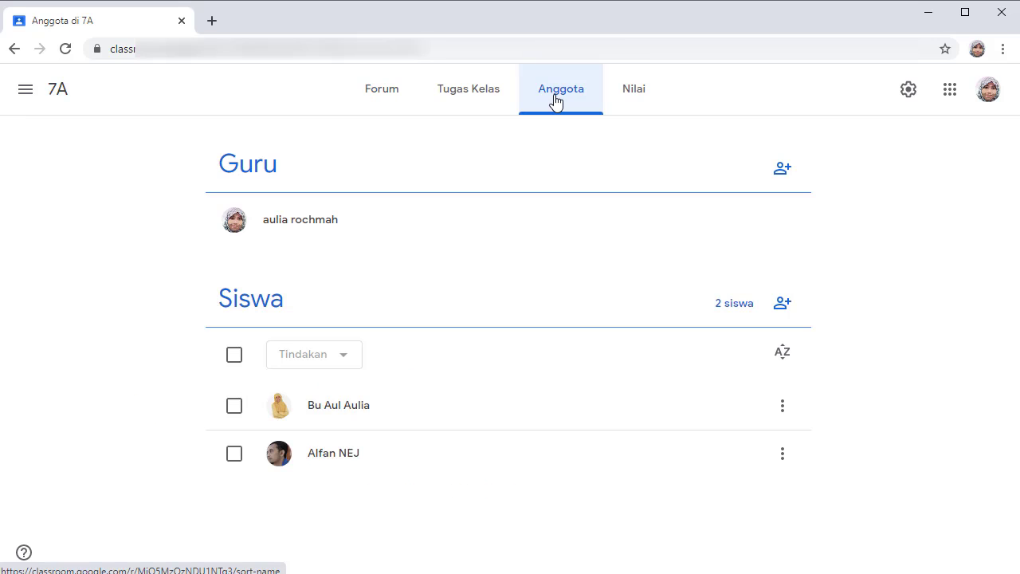
click(792, 174)
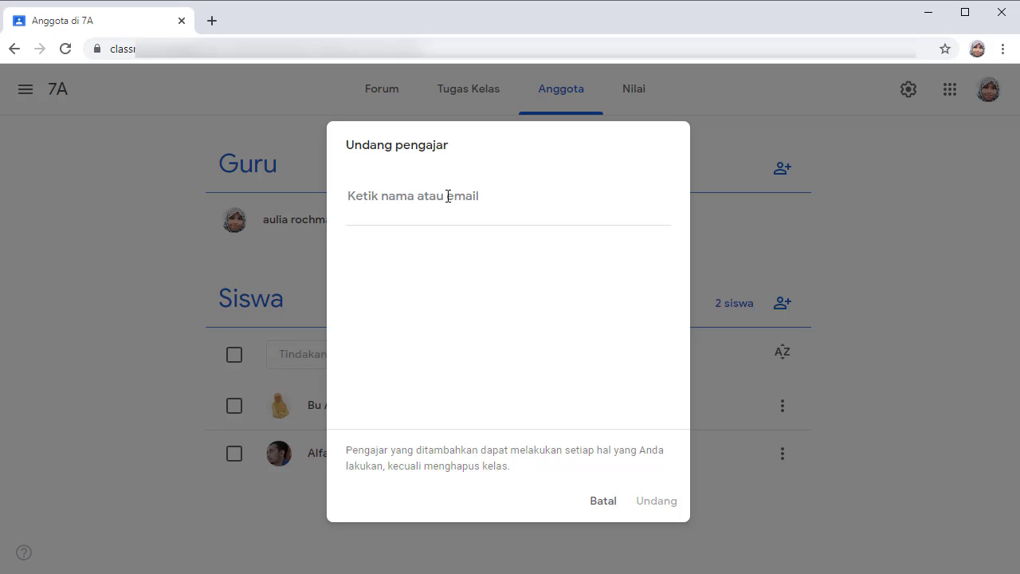
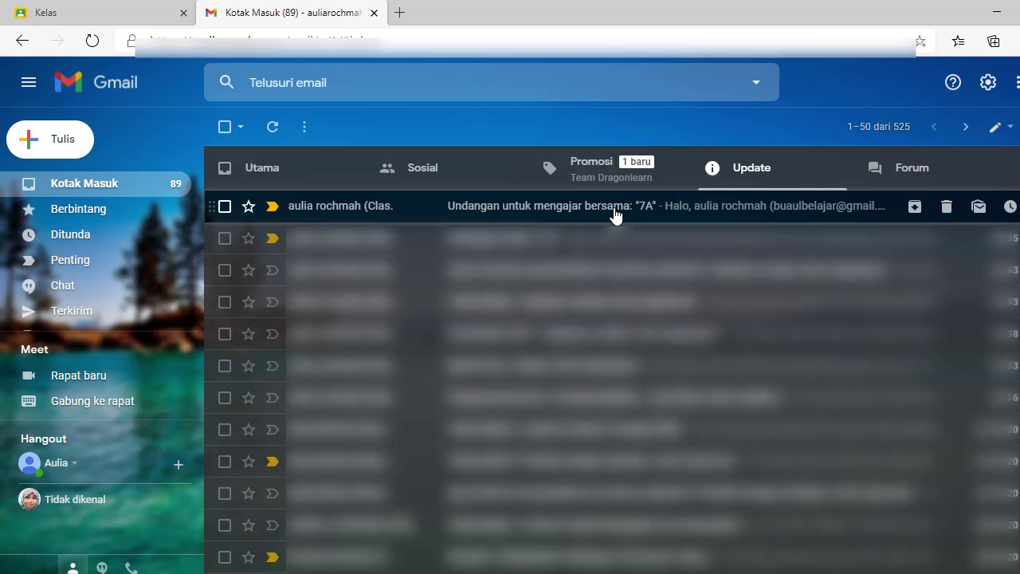
Open the 'Undangan untuk mengajar bersama' email in Gmail and scroll down to its join button.
click(613, 214)
scroll(637, 359, down, 1)
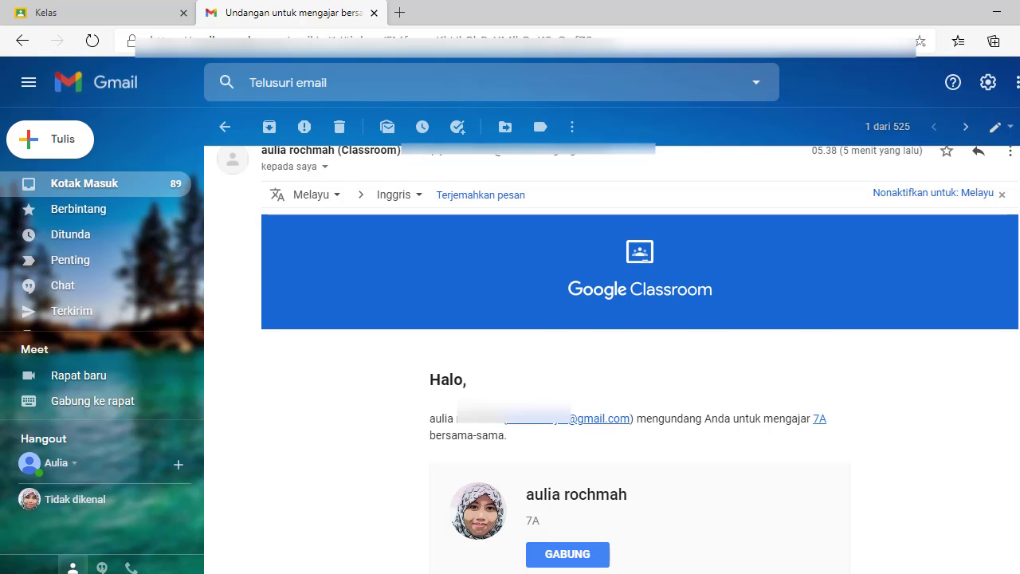
scroll(681, 445, down, 2)
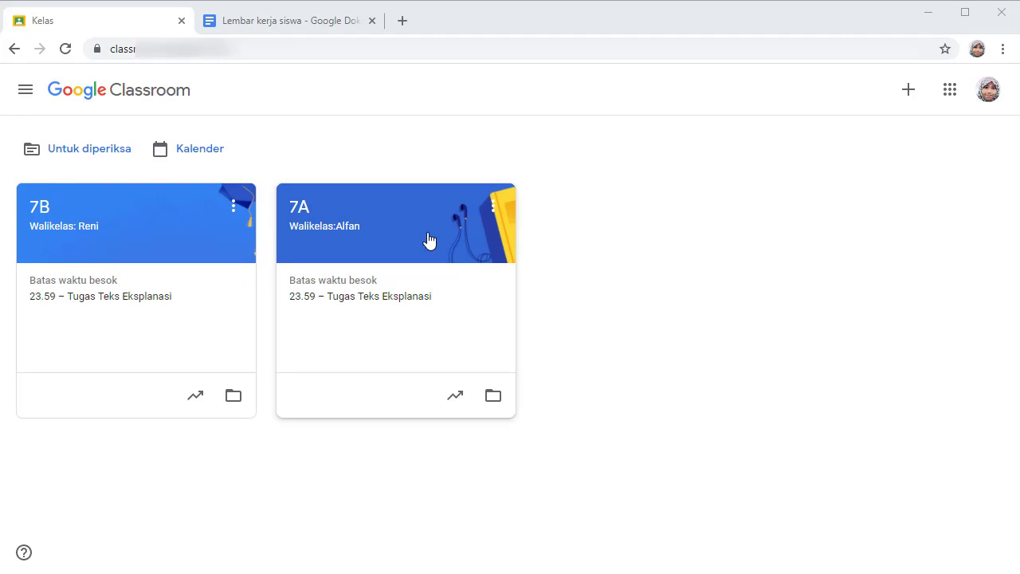
Show the Untuk diperiksa list of assignments awaiting review.
click(64, 159)
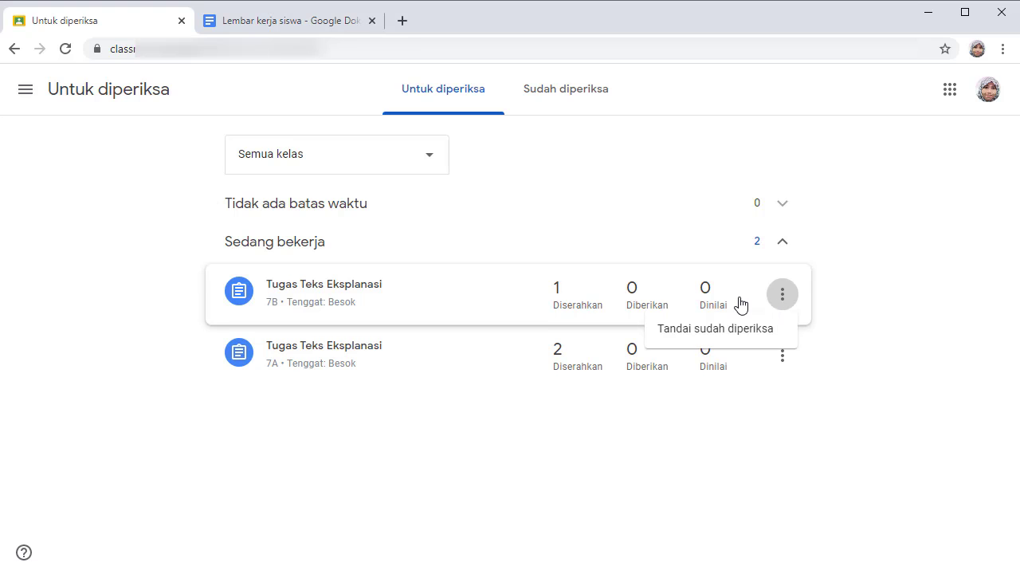
Grade the 7B student's Tugas Teks Eksplanasi 90 and return it with the comment 'baguuss'.
click(707, 292)
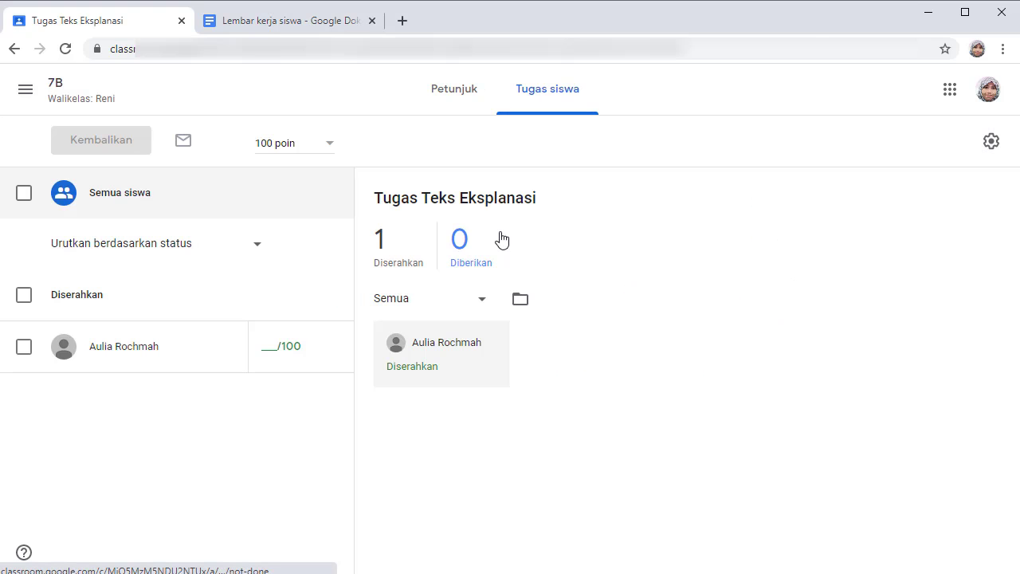
click(267, 346)
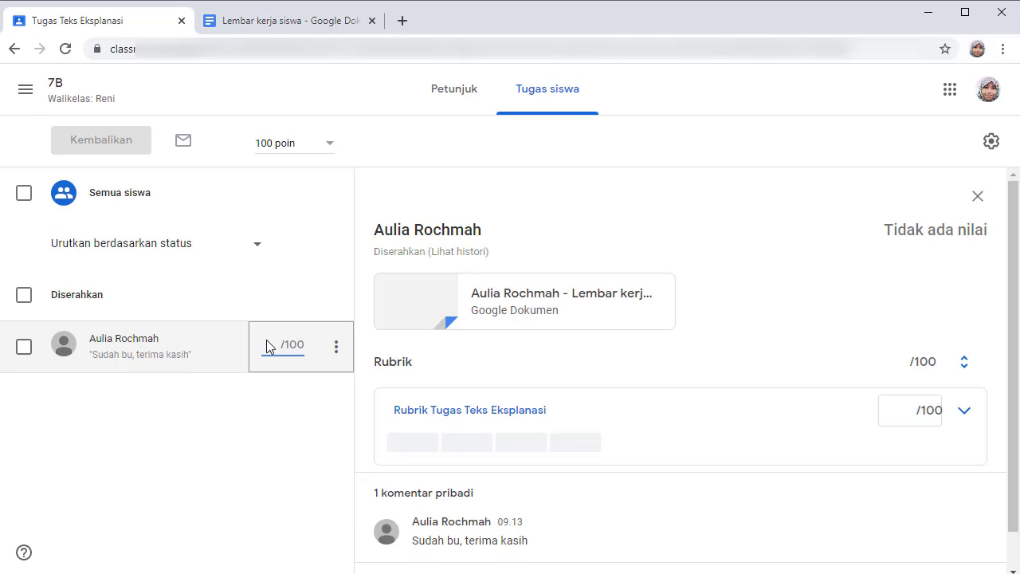
text(90)
click(344, 343)
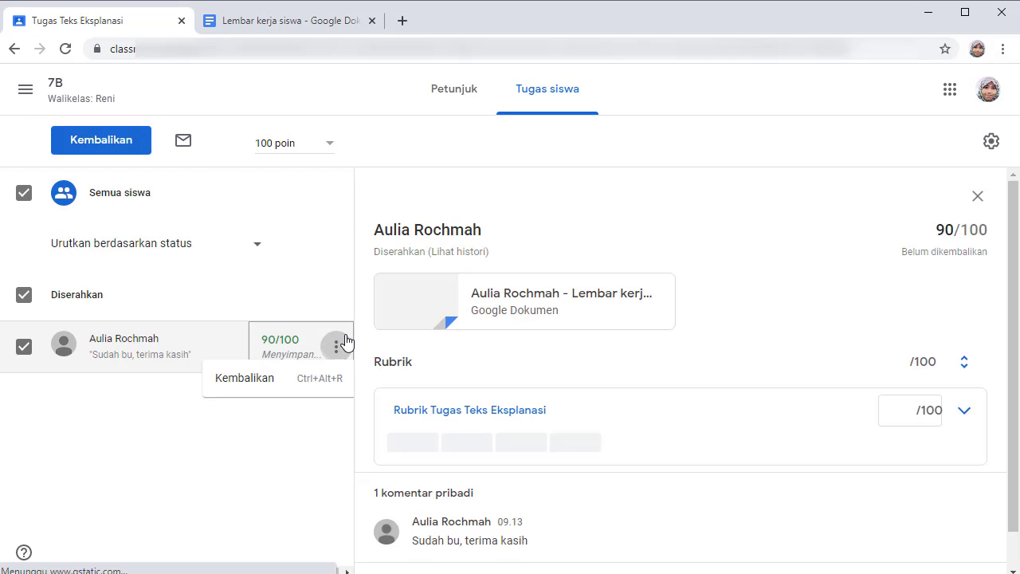
click(230, 381)
text(baguuss)
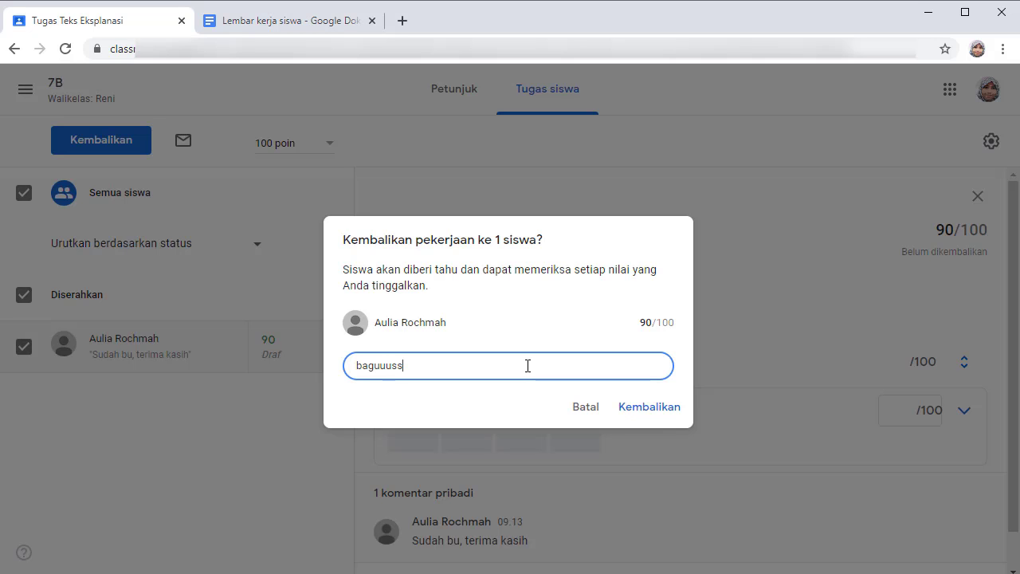
click(658, 405)
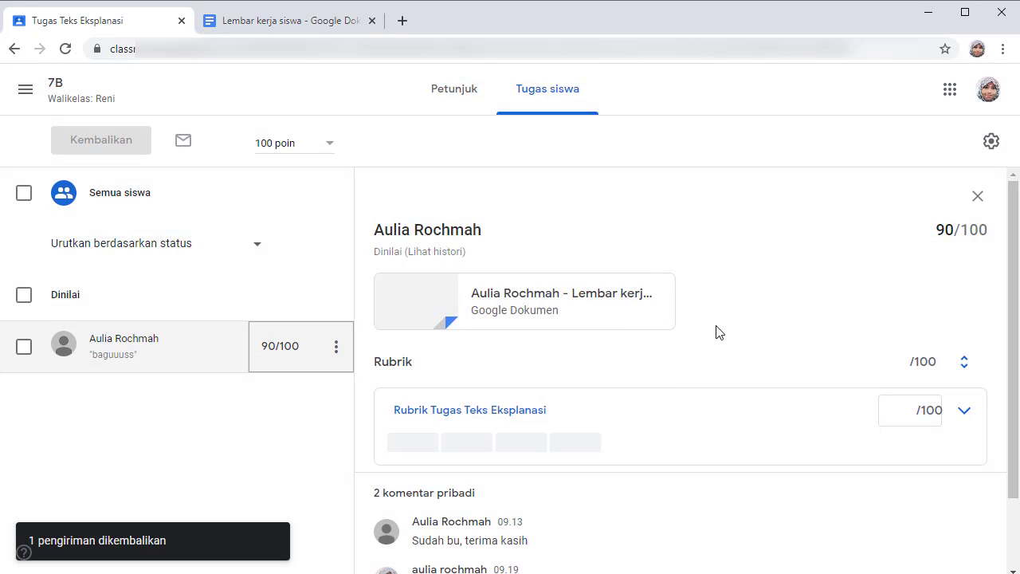
Keep the students sorted by status and switch to class 7A.
click(243, 251)
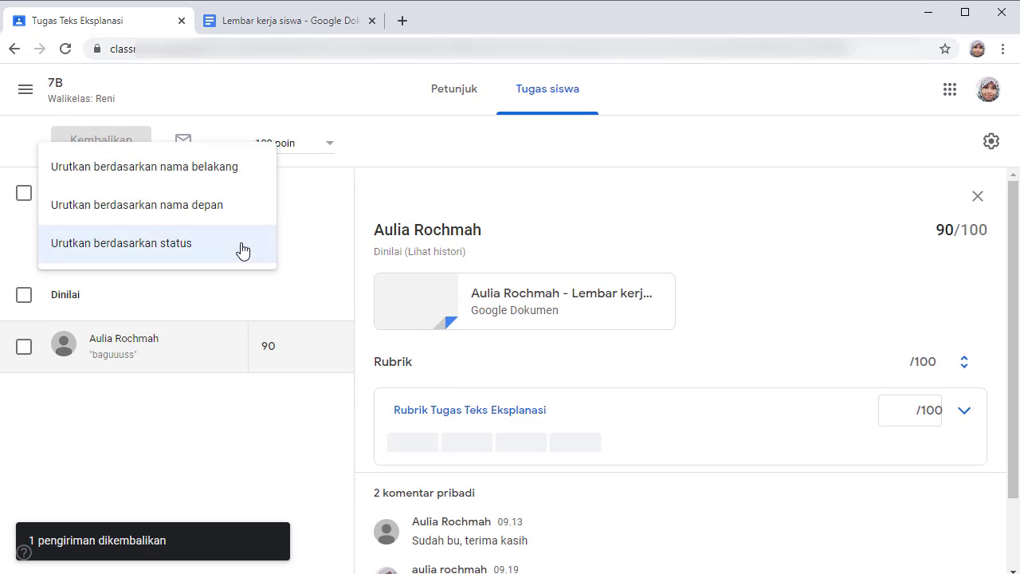
click(309, 245)
click(26, 89)
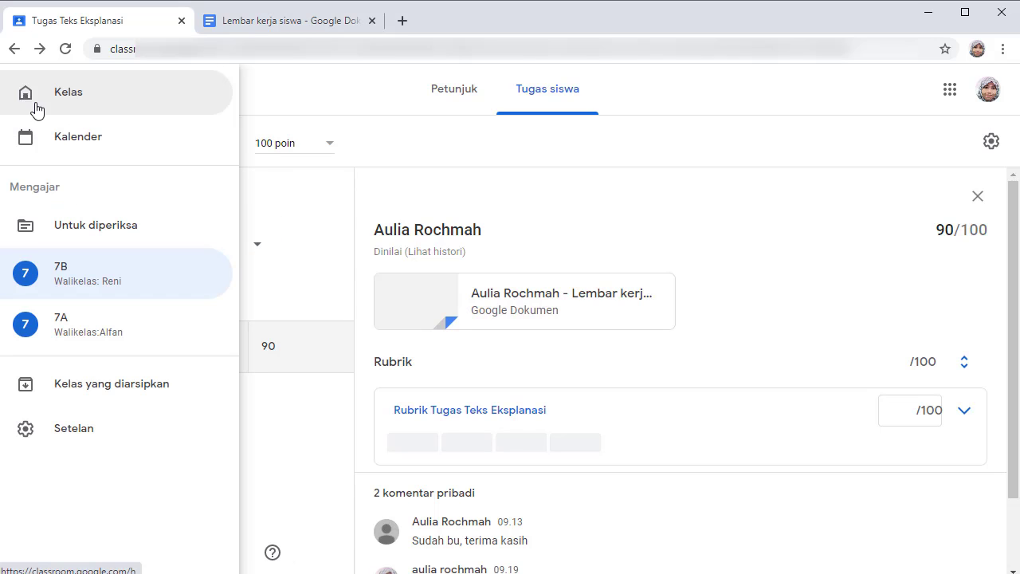
click(69, 324)
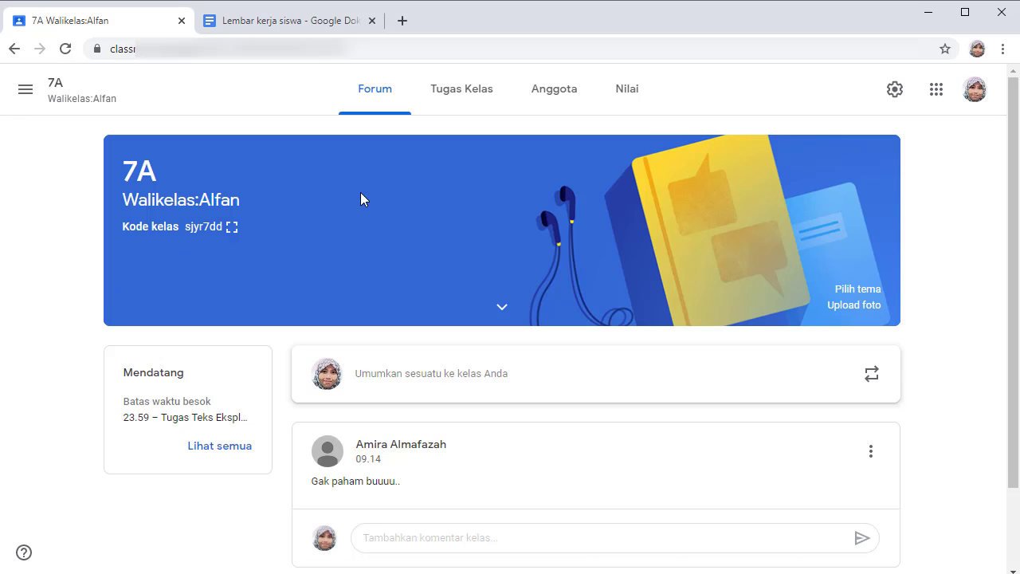
Open 7A's Tugas Teks Eksplanasi submissions and copy all grades to a Google Sheets spreadsheet.
click(458, 95)
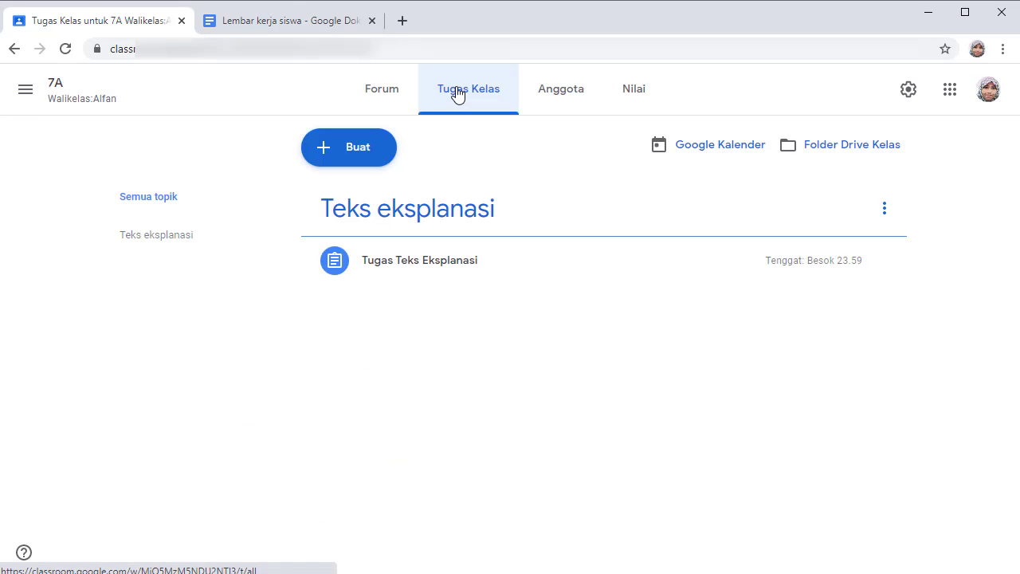
click(484, 268)
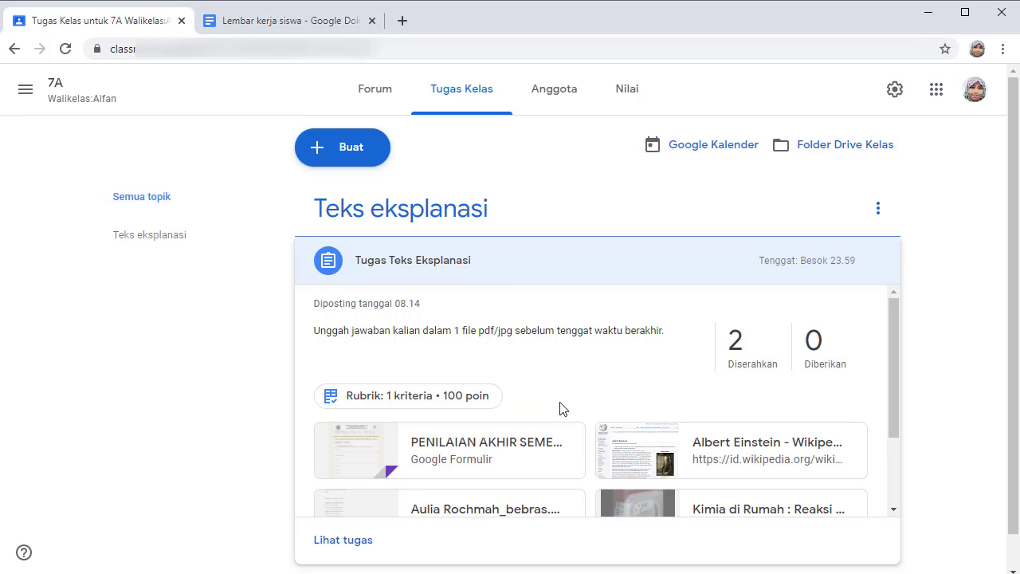
click(344, 540)
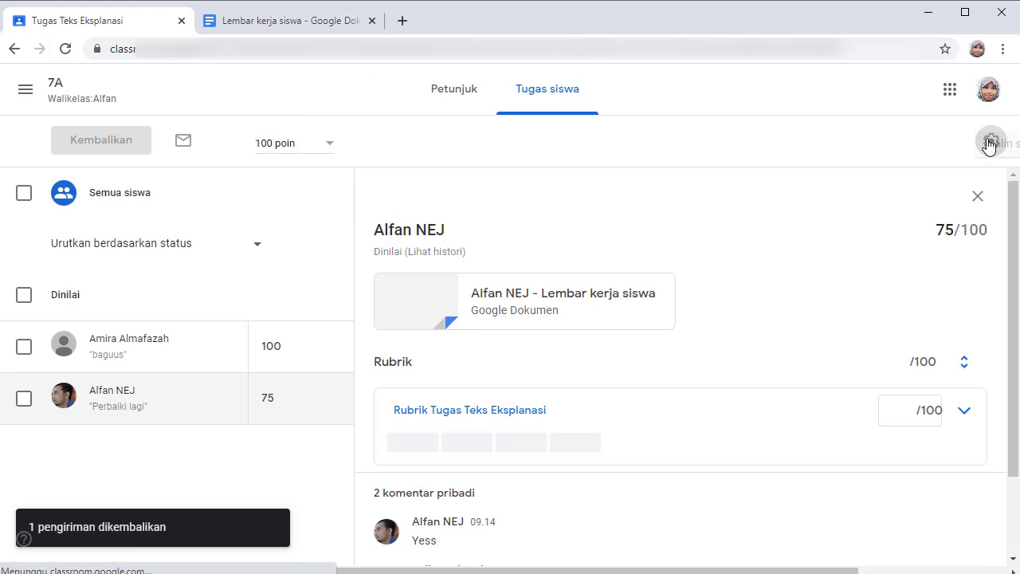
click(991, 143)
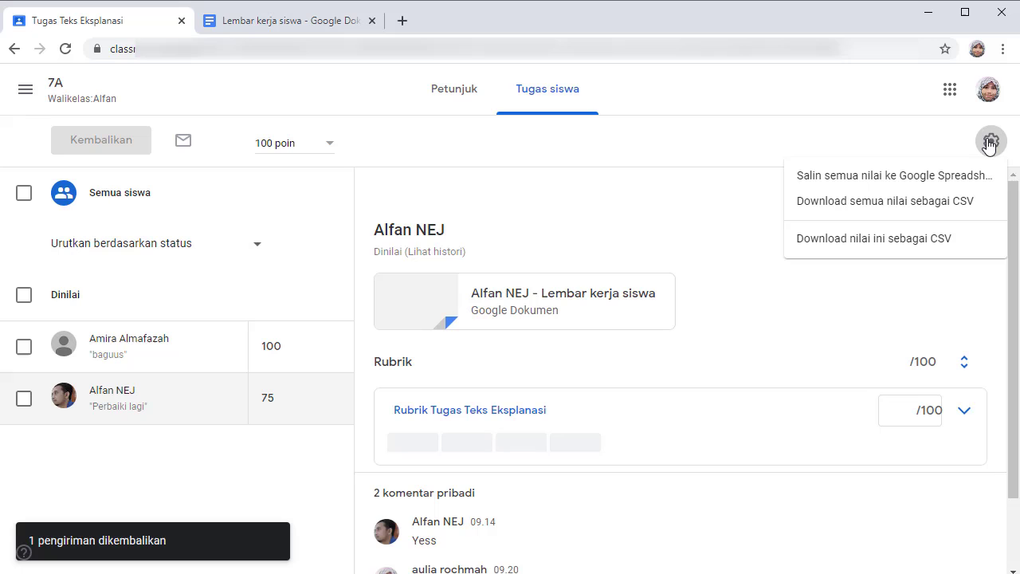
click(941, 181)
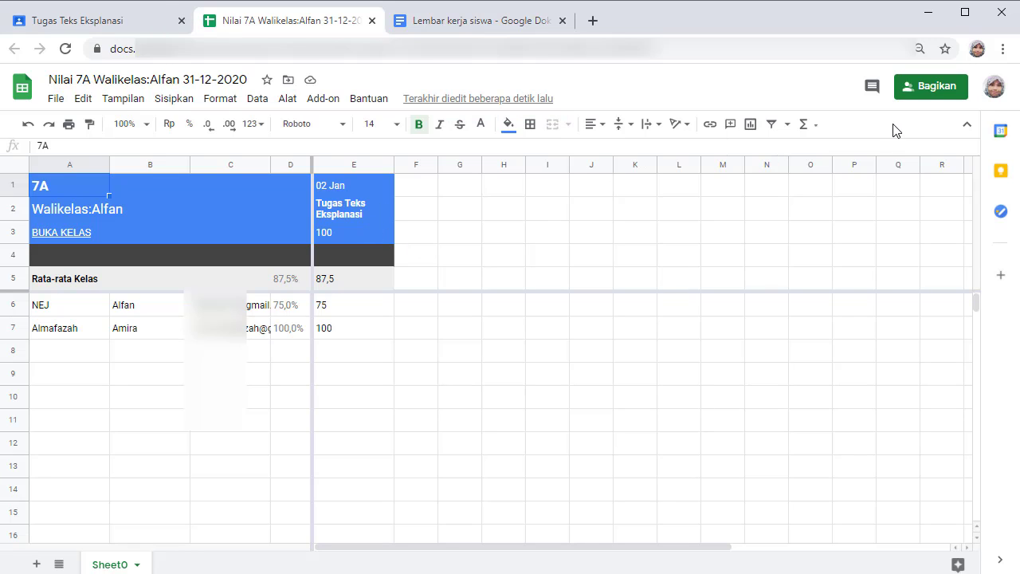
click(923, 96)
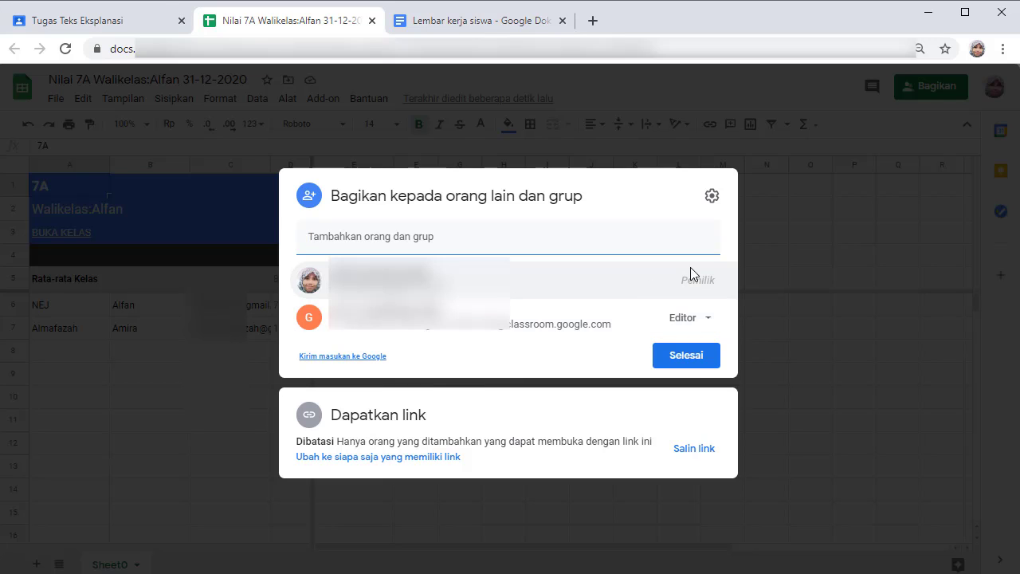
click(768, 358)
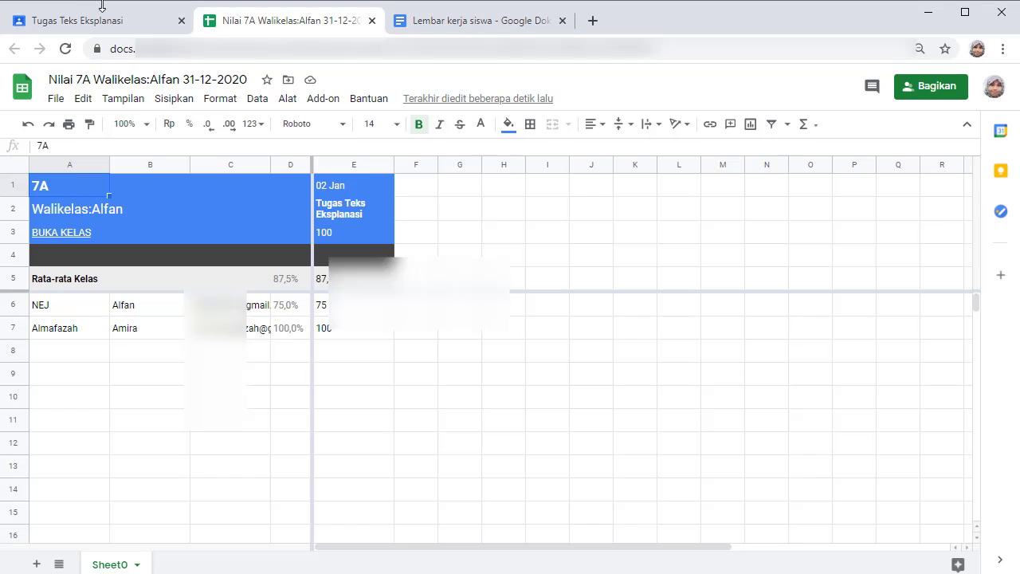
Download all Tugas Teks Eksplanasi grades as 7A.csv and open the downloaded file.
click(86, 18)
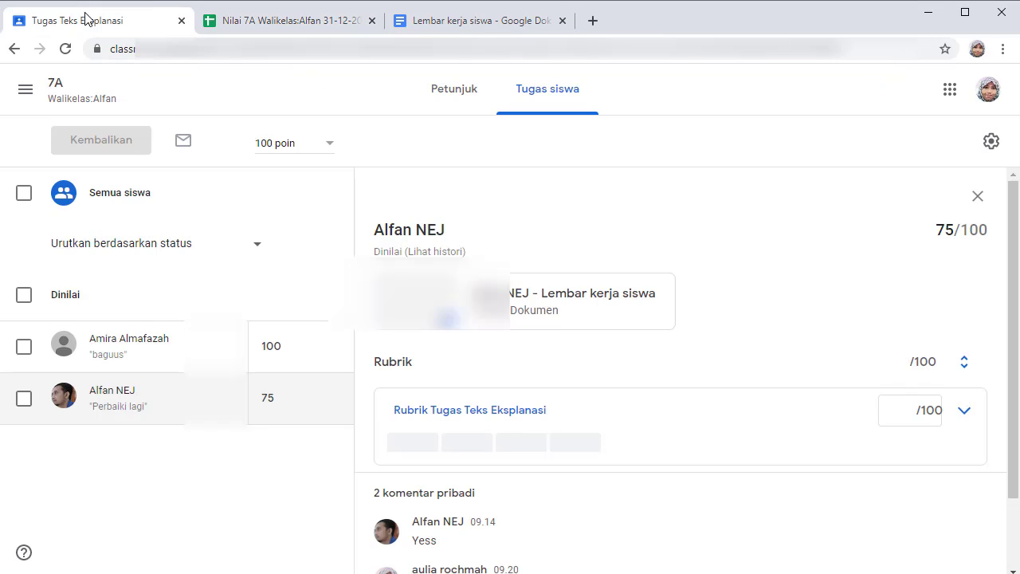
click(994, 147)
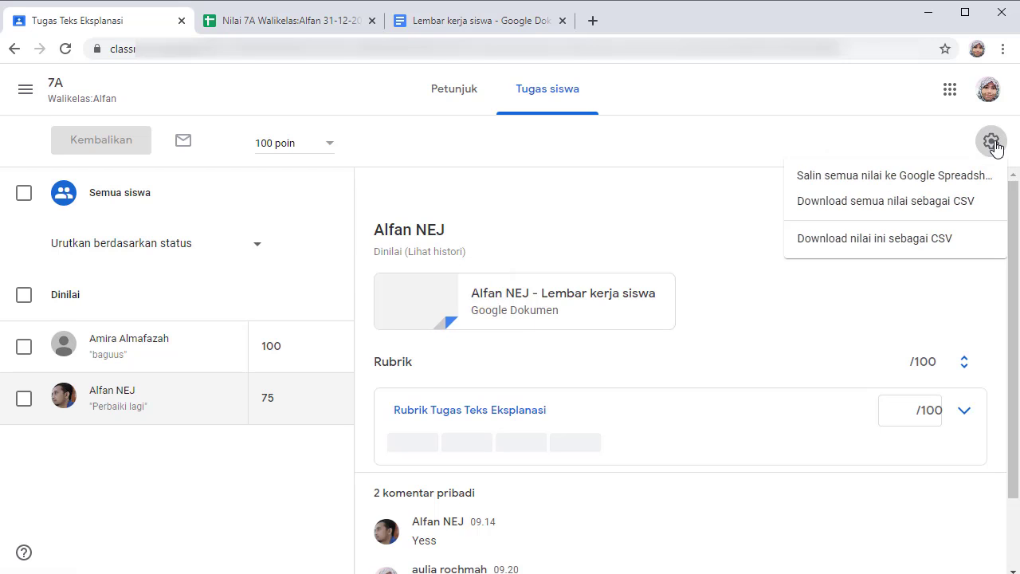
click(947, 211)
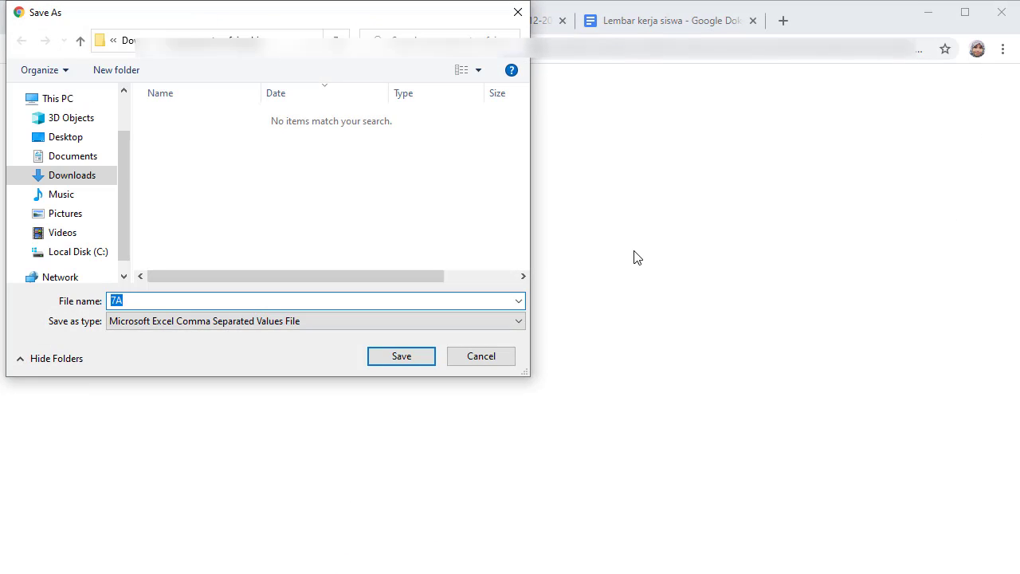
click(402, 356)
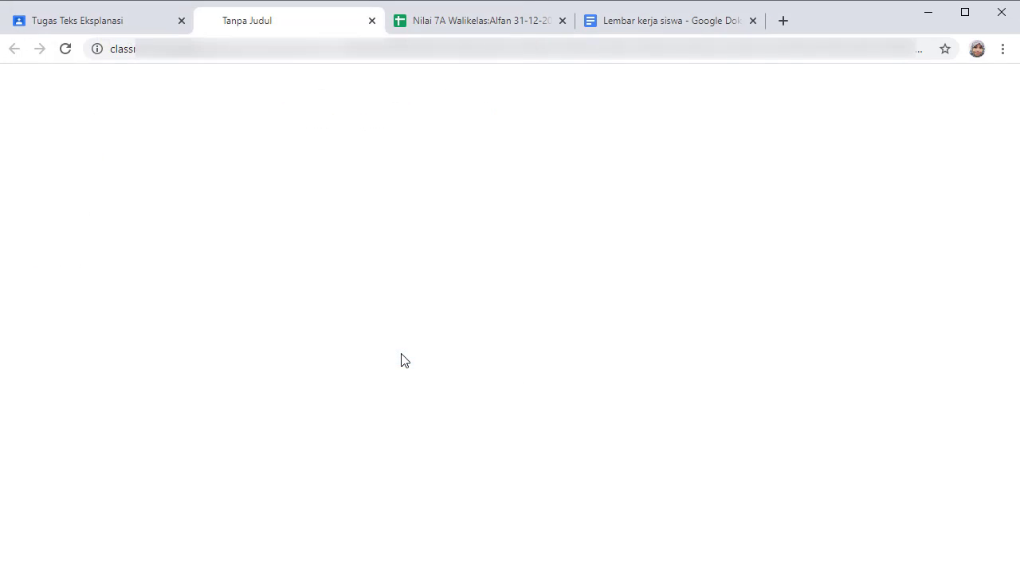
click(24, 558)
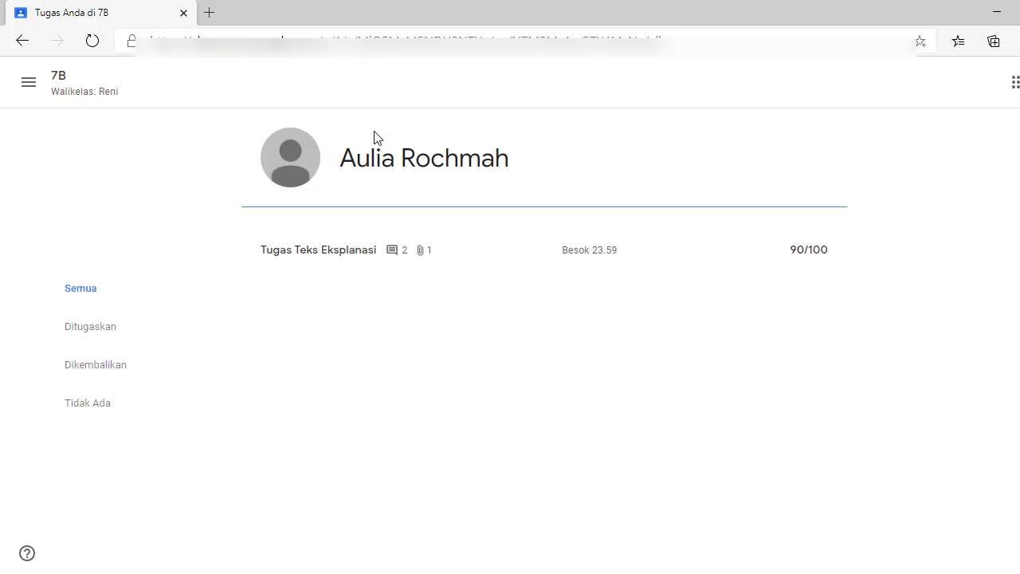
As the student, resubmit the 7B Tugas Teks Eksplanasi work from its detail page.
click(778, 249)
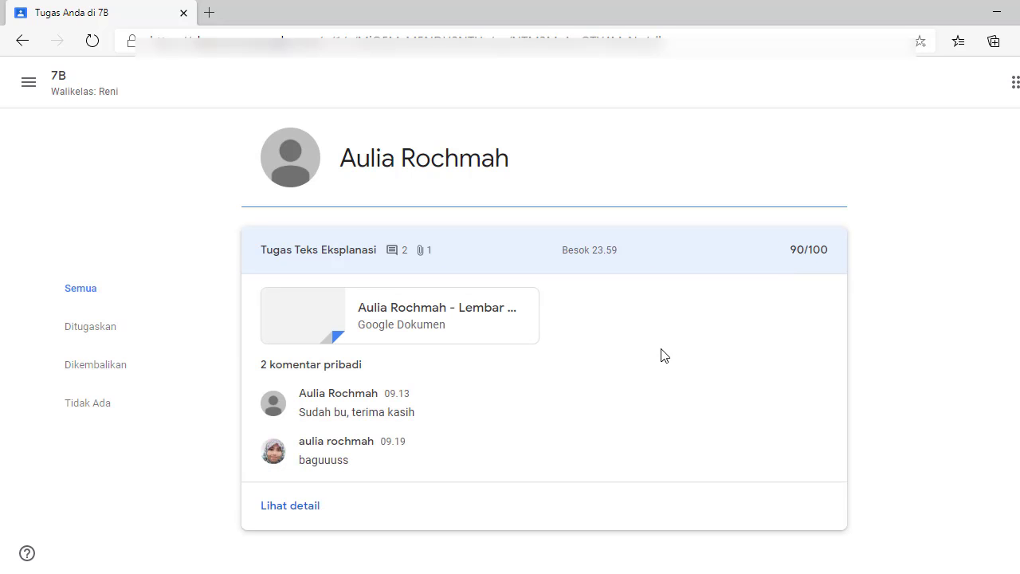
click(309, 506)
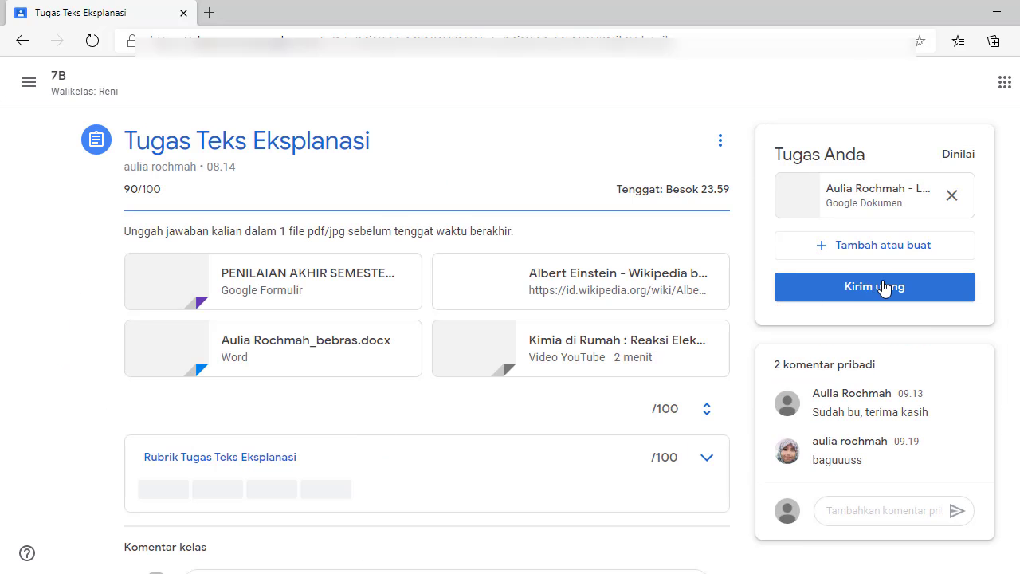
click(849, 297)
click(671, 378)
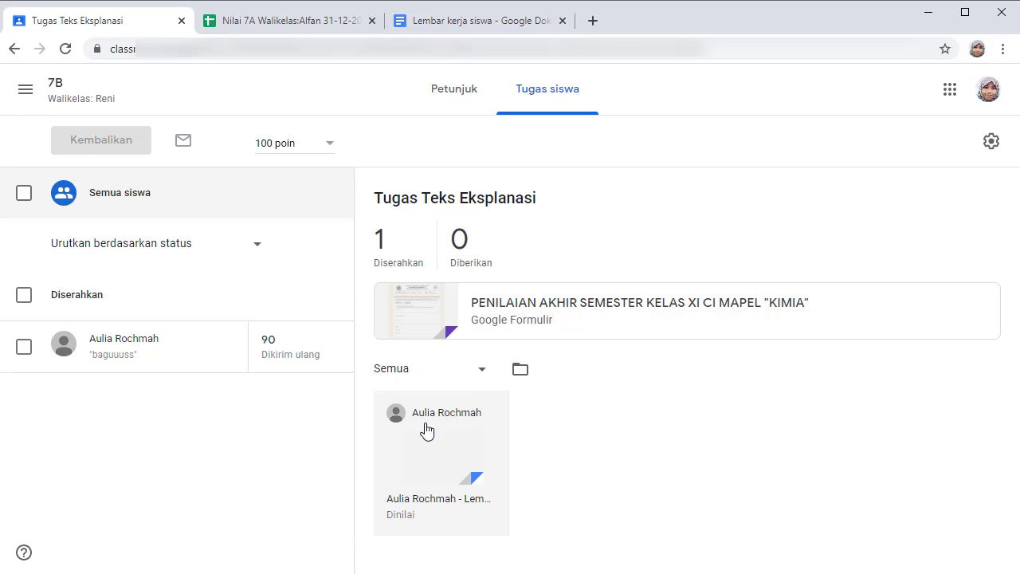
Change the 7B student's grade from 90 to 100 and return it with the comment 'Sempurna'.
click(275, 338)
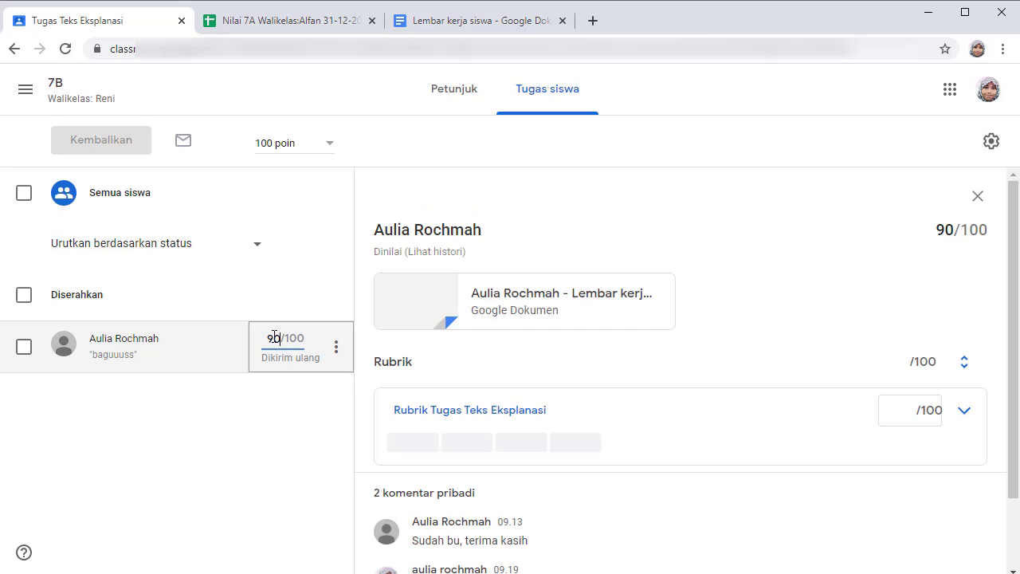
key(BackSpace)
key(BackSpace)
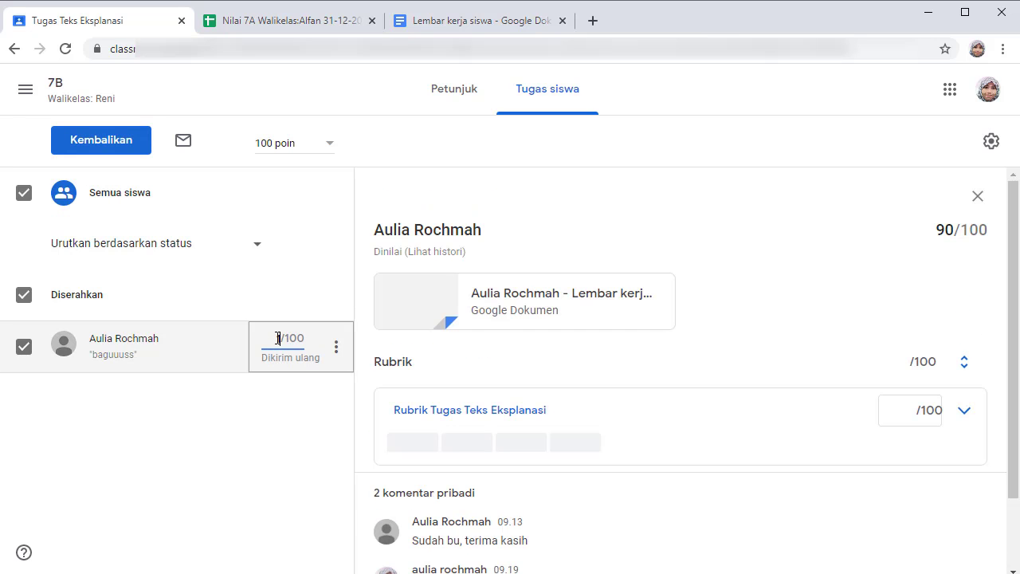
click(336, 348)
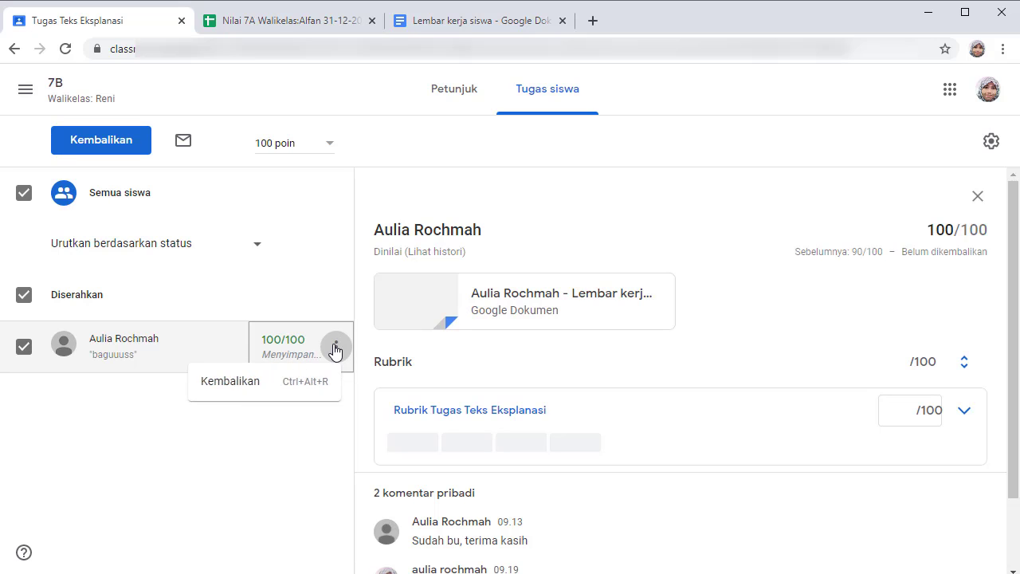
click(252, 382)
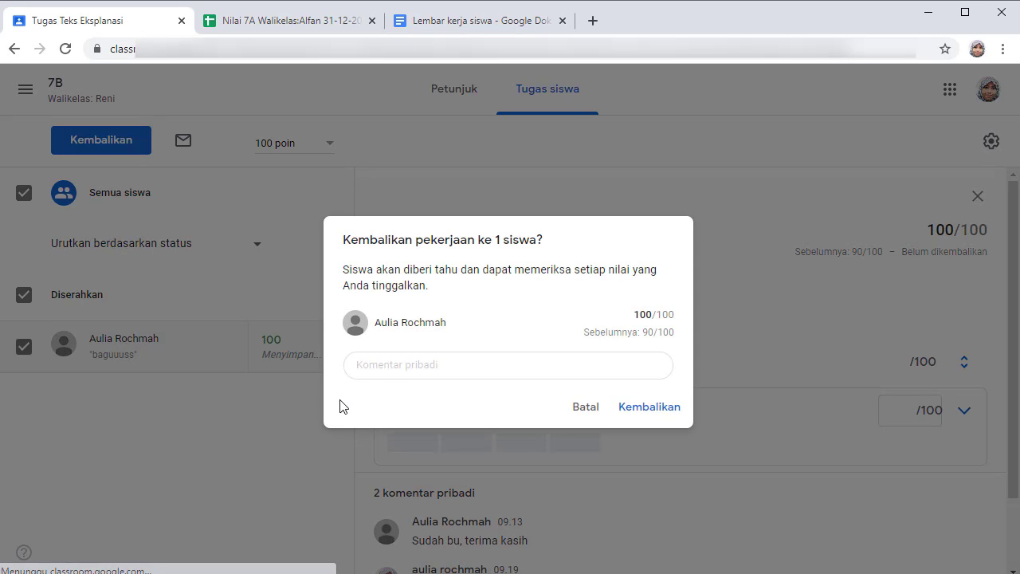
click(365, 367)
text(Sempurna)
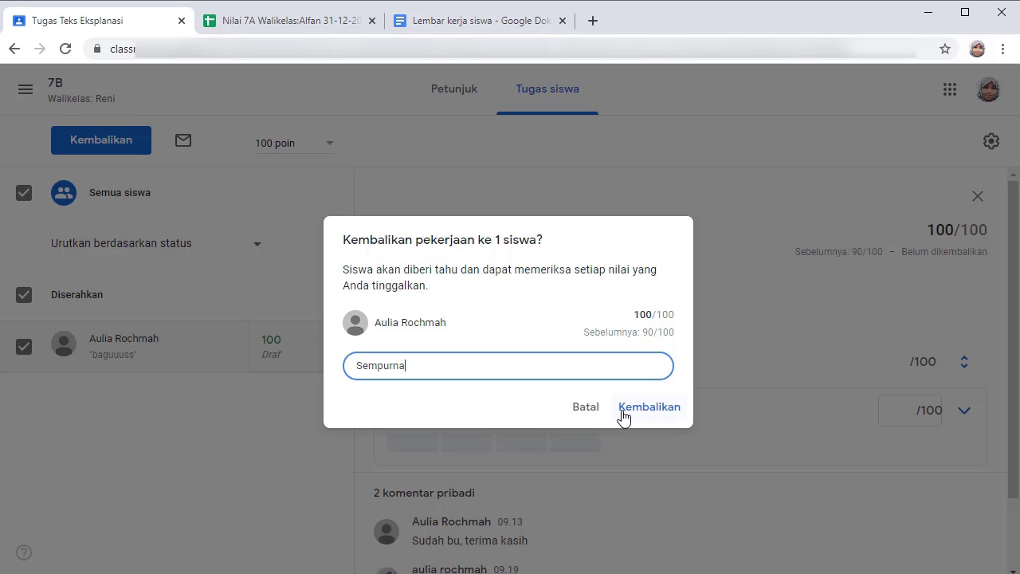
click(625, 411)
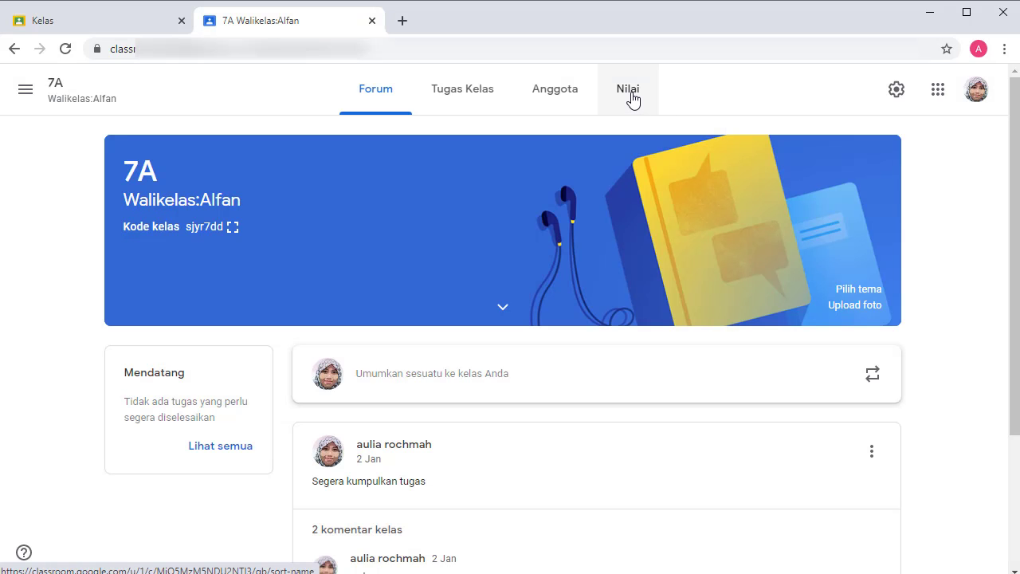
Review 7A's grades, archive class 7A, and view the archived classes list with 7B and 7A.
click(632, 96)
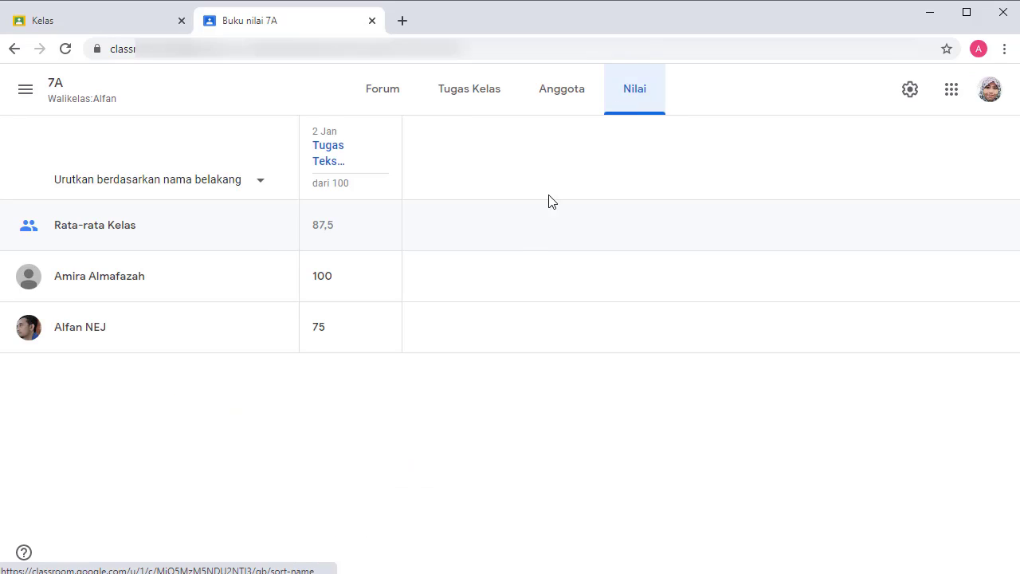
key(ctrl+w)
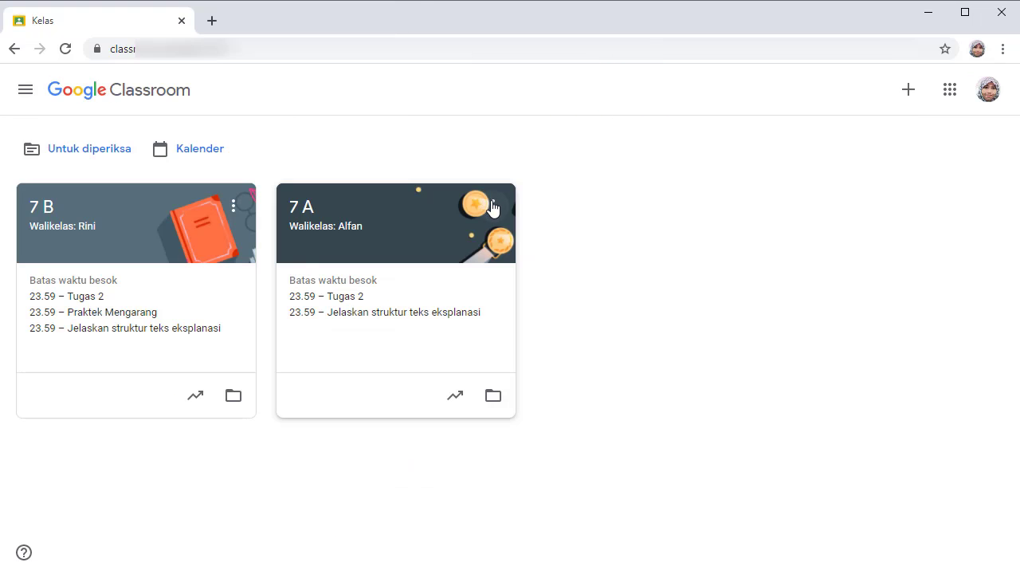
click(493, 208)
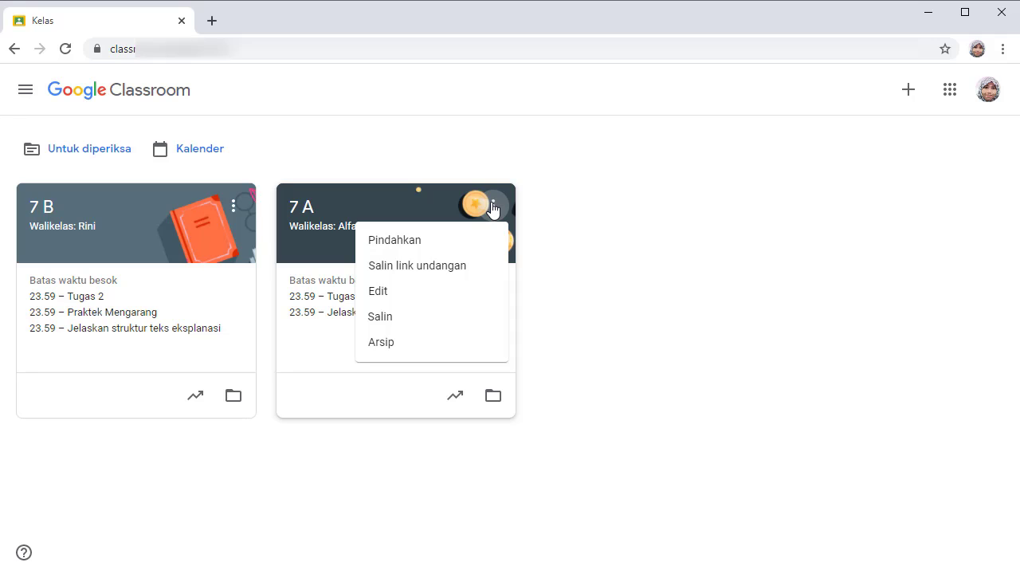
click(382, 343)
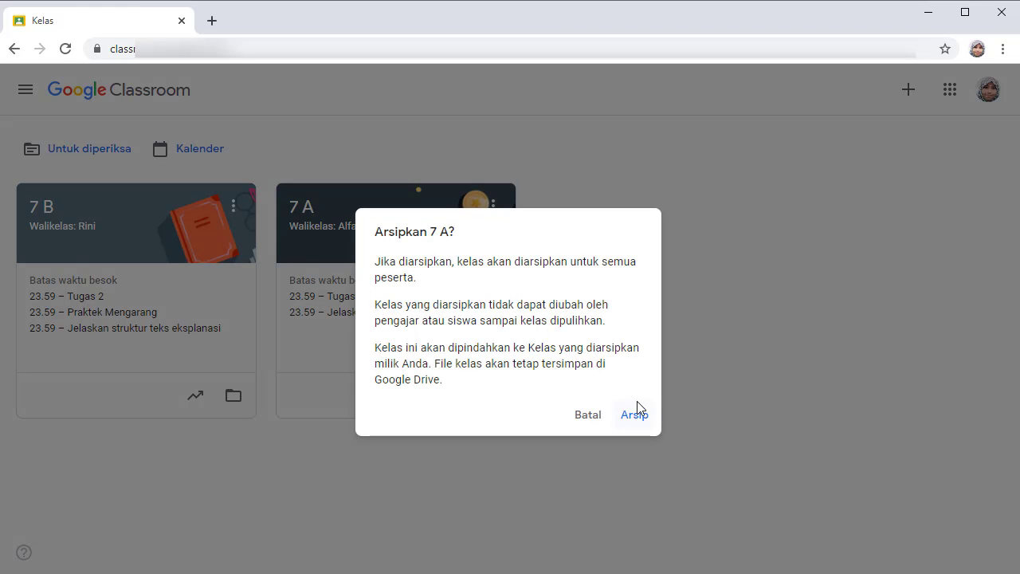
click(637, 417)
click(25, 90)
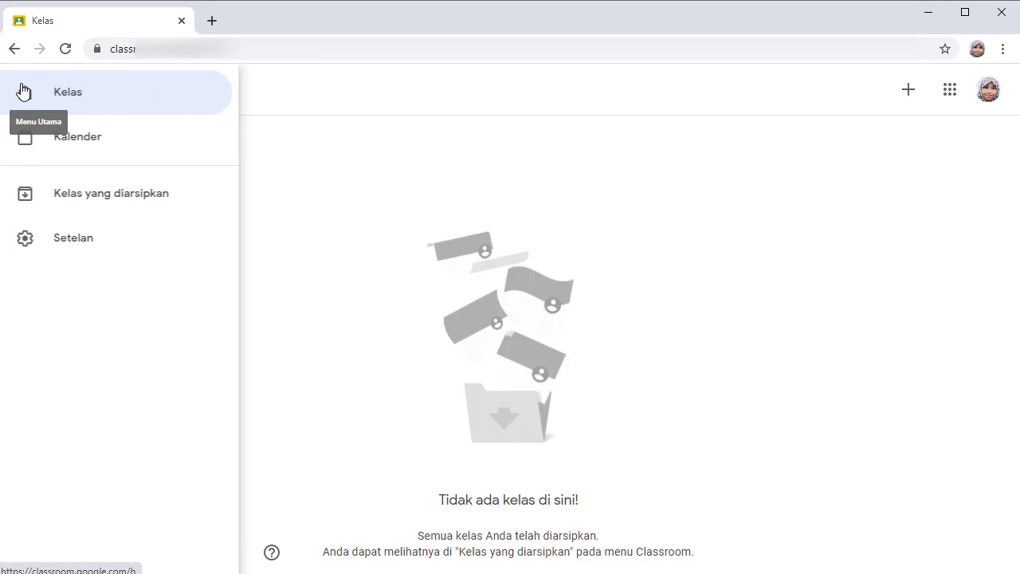
click(60, 197)
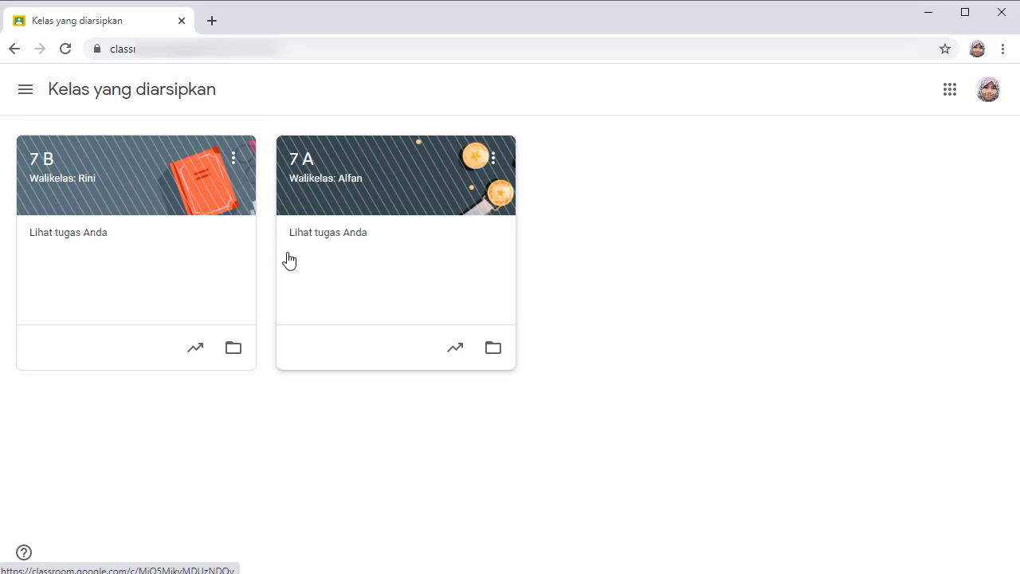
Permanently delete the archived class 7A, confirming the Hapus (delete) prompt.
click(496, 161)
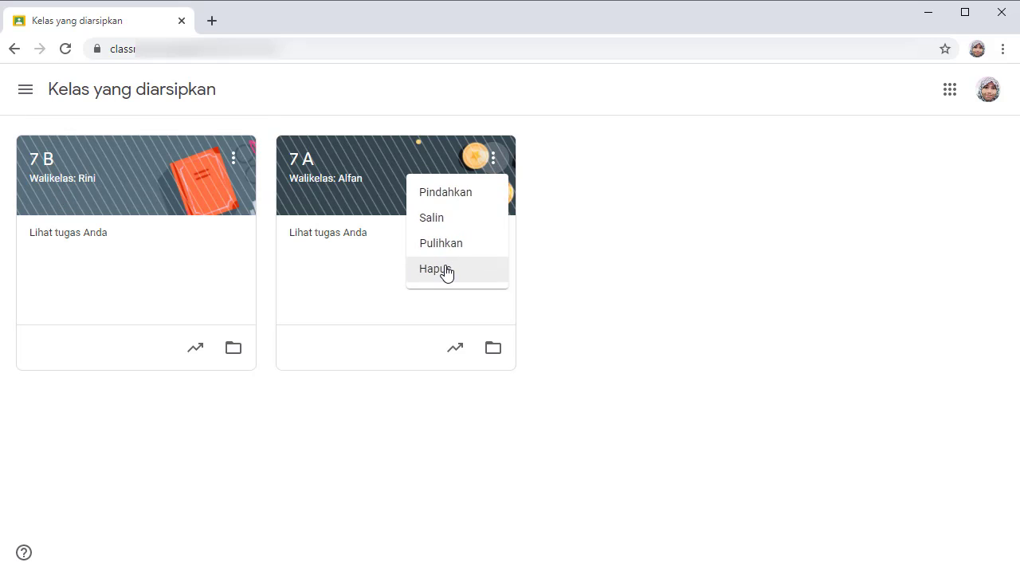
click(448, 271)
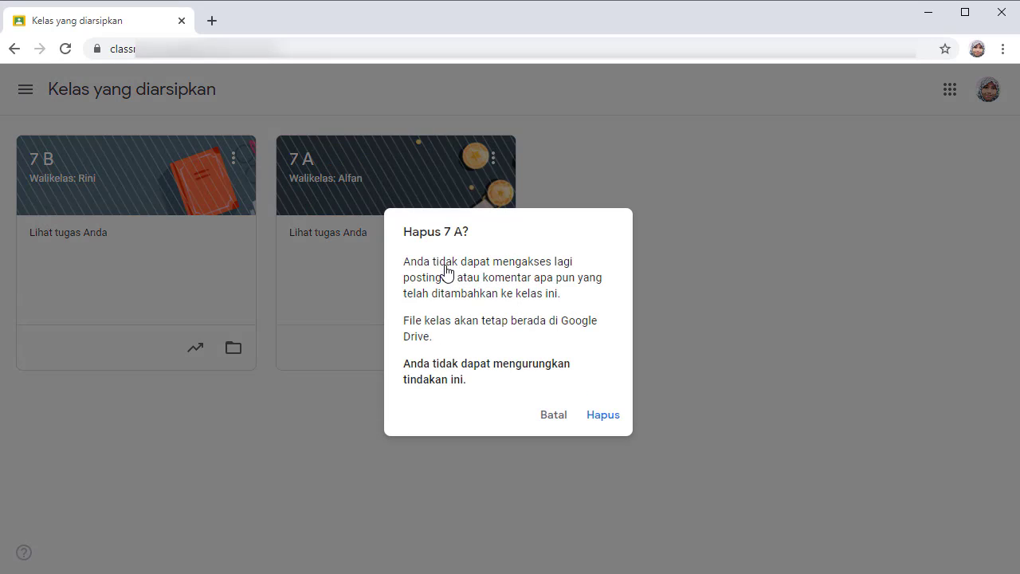
click(604, 422)
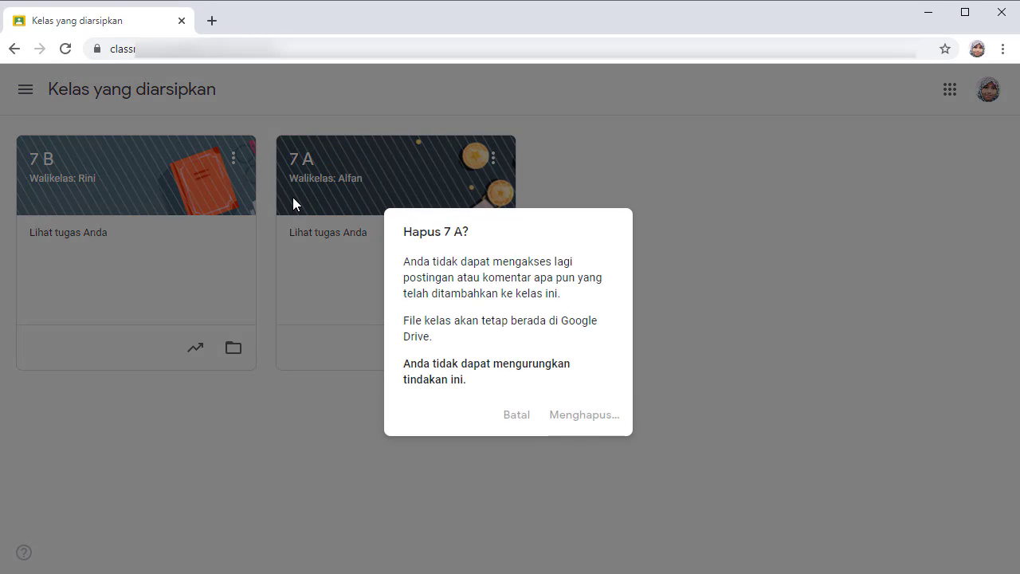